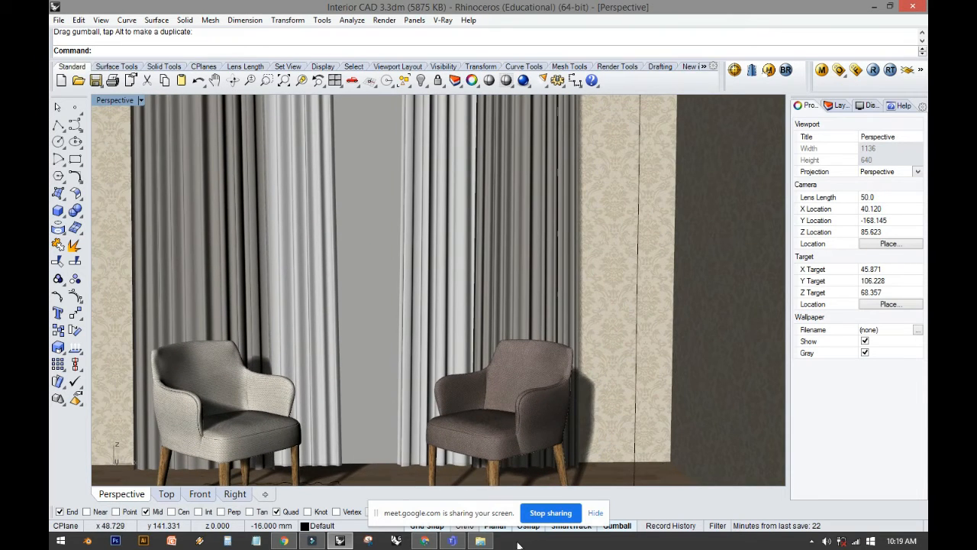
# Switch to File Explorer and view the preview image in the armchair's folder under Documents > 3D File Export.
pyautogui.click(479, 540)
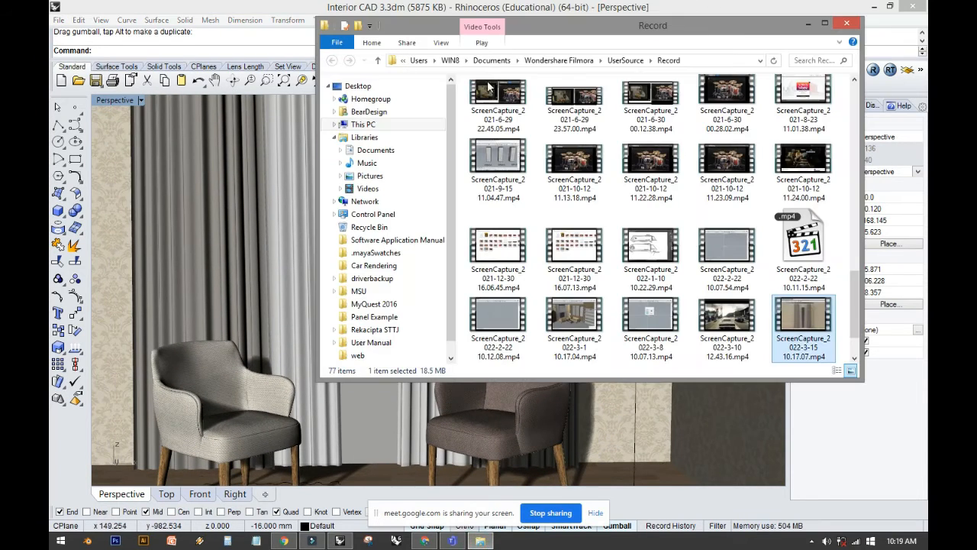
pyautogui.click(392, 149)
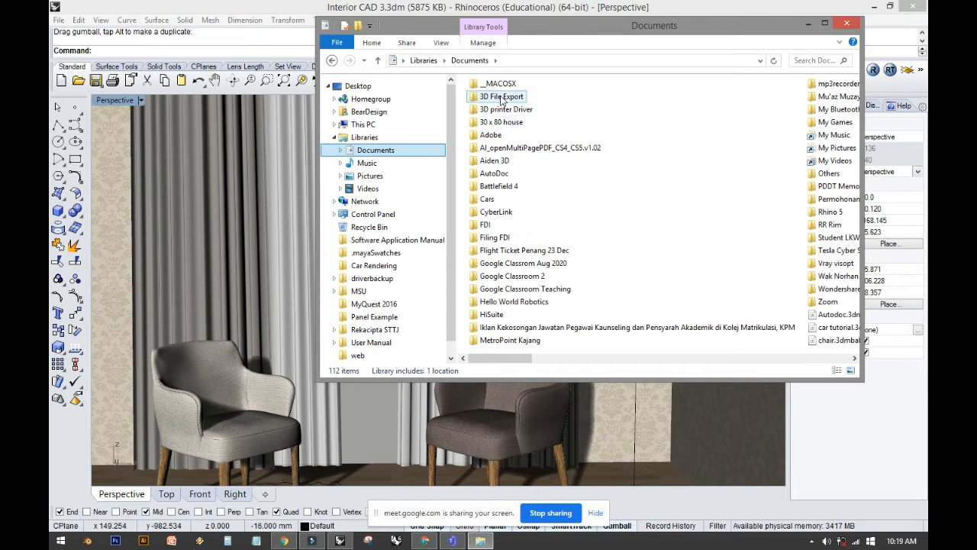
pyautogui.doubleClick(501, 97)
pyautogui.doubleClick(485, 84)
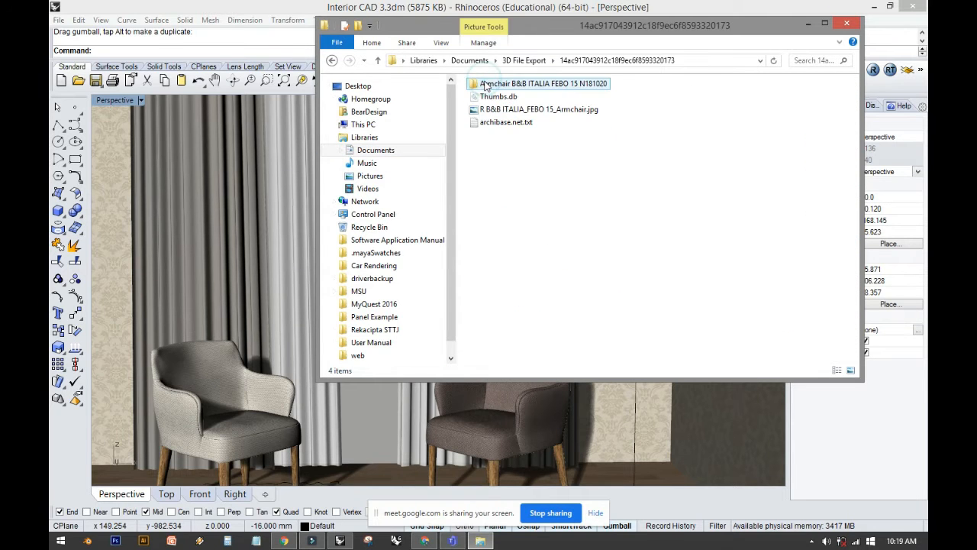
pyautogui.doubleClick(504, 109)
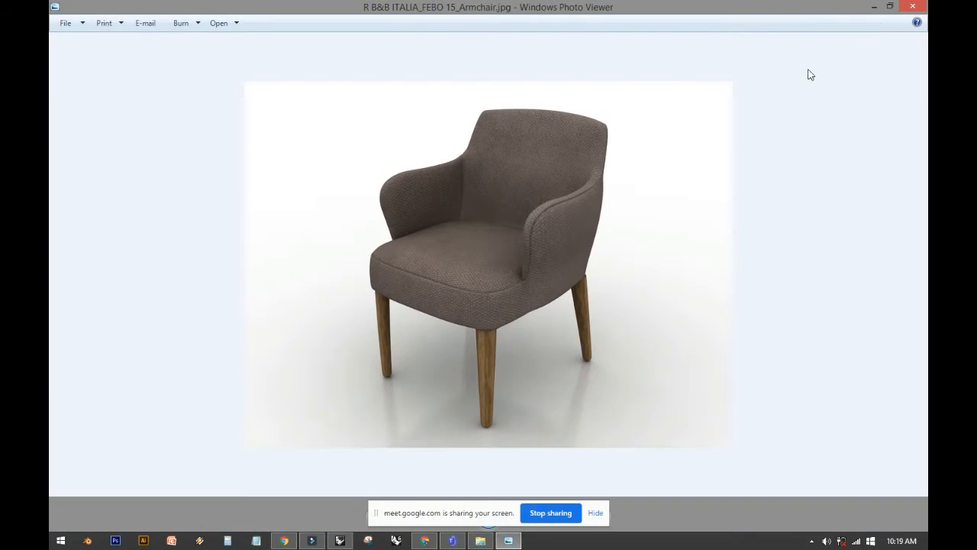
pyautogui.click(914, 6)
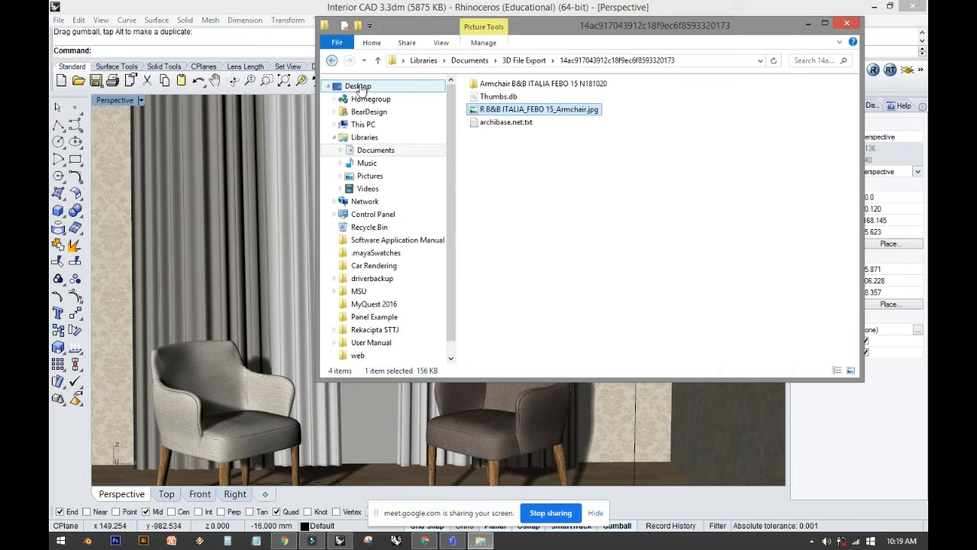
# Import the 3DS model from the "Table round N081221" folder into the Rhinoceros interior scene, leaving Unweld off.
pyautogui.click(332, 61)
pyautogui.doubleClick(492, 96)
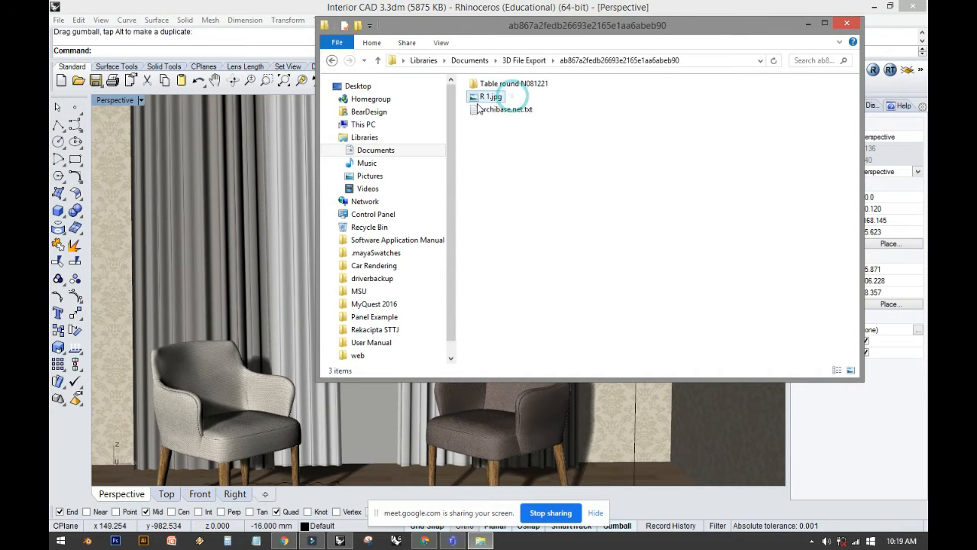
pyautogui.doubleClick(493, 85)
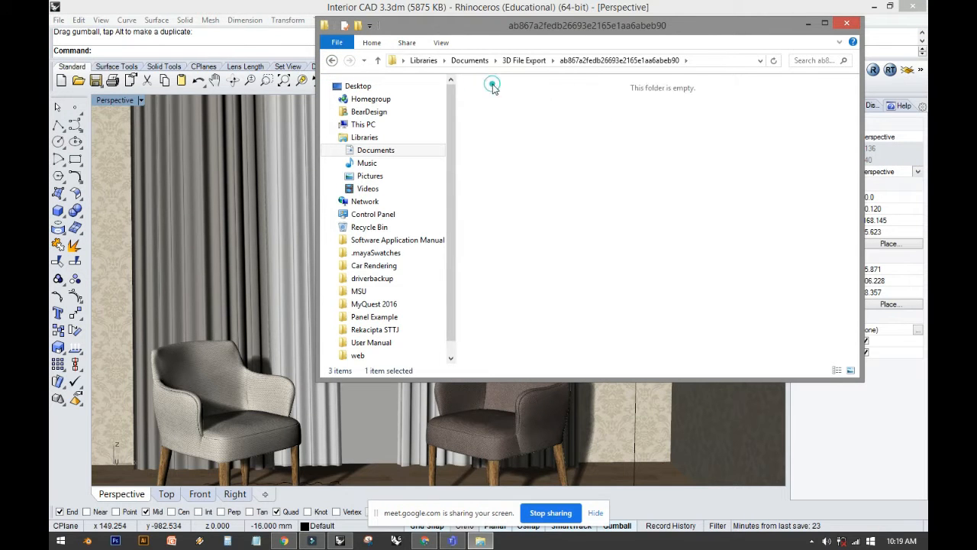
pyautogui.moveTo(546, 89); pyautogui.dragTo(250, 151)
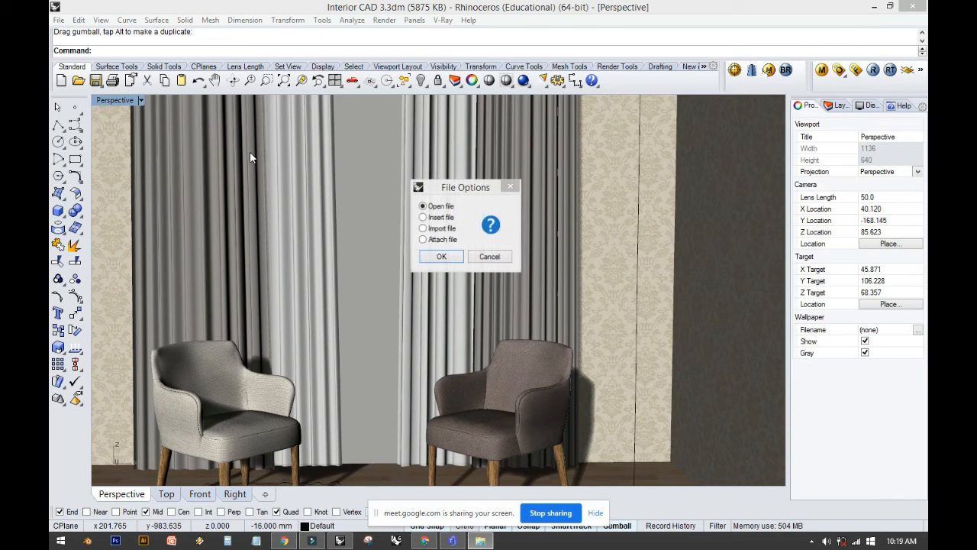
pyautogui.click(444, 228)
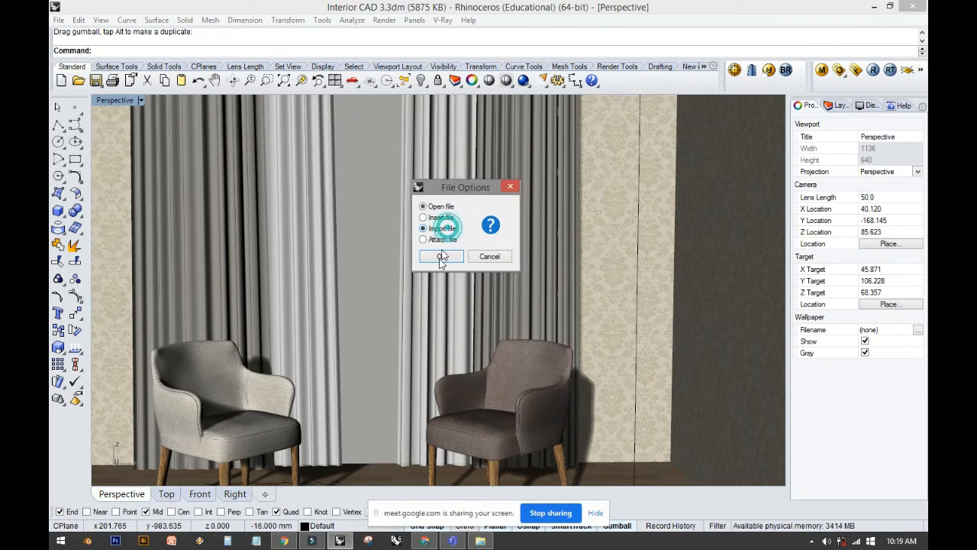
pyautogui.click(441, 257)
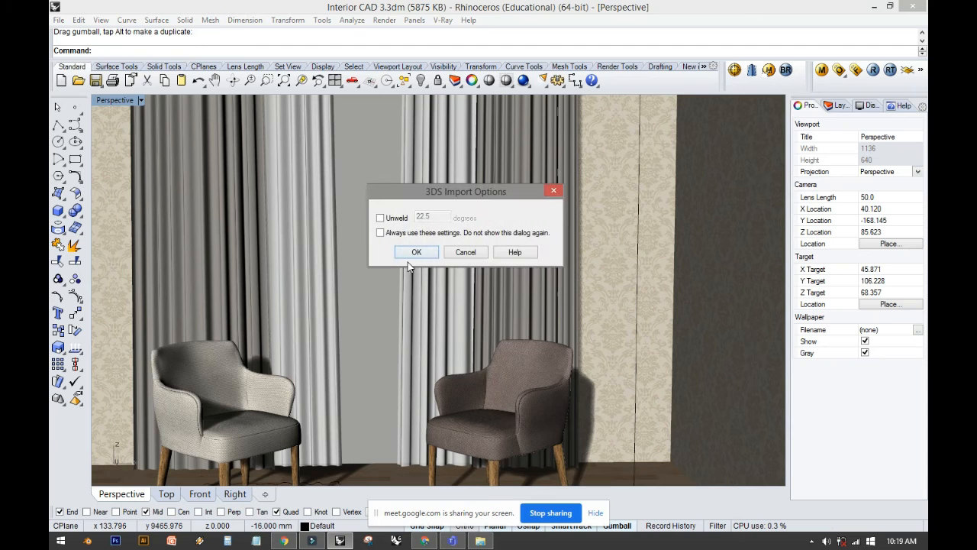
pyautogui.click(415, 253)
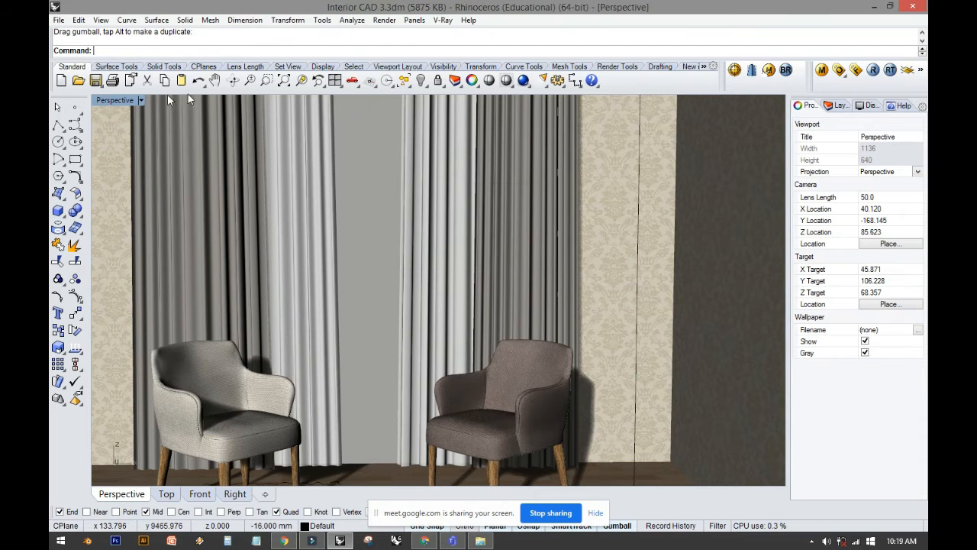
# Show all four viewports and rotate the imported tabletop disc -90 degrees in the Right view.
pyautogui.doubleClick(121, 100)
pyautogui.click(130, 174)
pyautogui.scroll(-3, 130, 176)
pyautogui.click(212, 238)
pyautogui.moveTo(212, 238); pyautogui.dragTo(211, 188, button='right')
pyautogui.moveTo(484, 434); pyautogui.dragTo(475, 359)
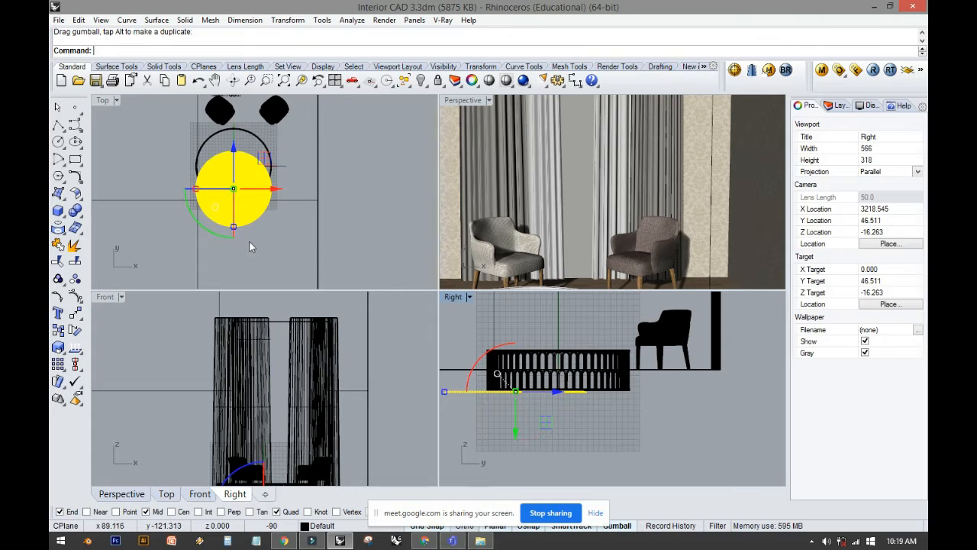
# Move the tabletop disc 37 mm in the Top view to centre it over the base, and raise it 37 mm onto the base.
pyautogui.scroll(4, 226, 165)
pyautogui.moveTo(226, 166); pyautogui.dragTo(249, 197, button='right')
pyautogui.moveTo(258, 200); pyautogui.dragTo(259, 168)
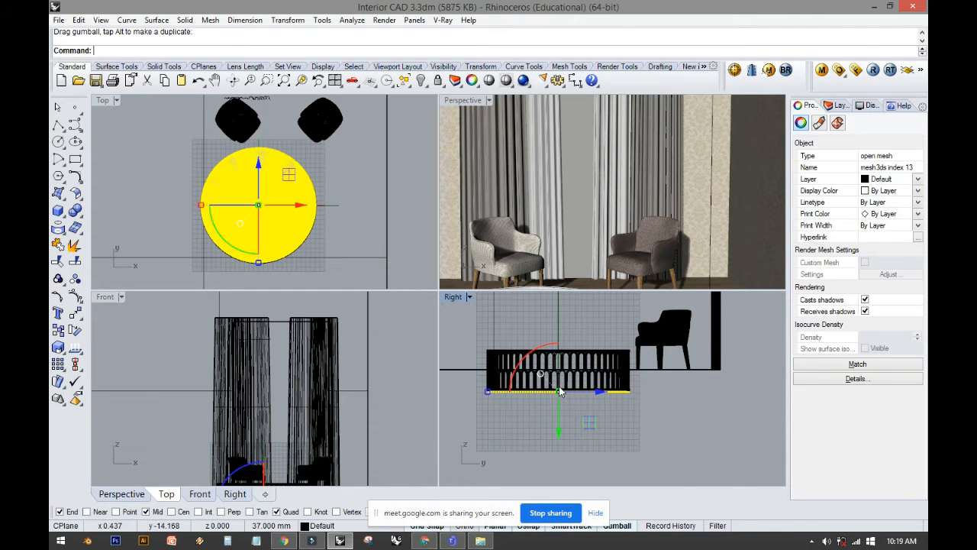
pyautogui.scroll(3, 561, 391)
pyautogui.moveTo(561, 437); pyautogui.dragTo(558, 370)
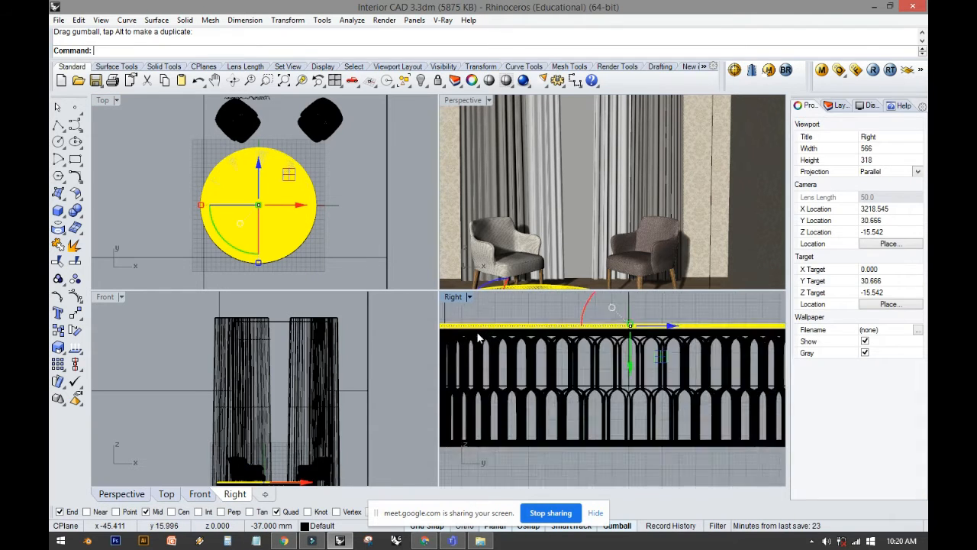
pyautogui.scroll(5, 565, 365)
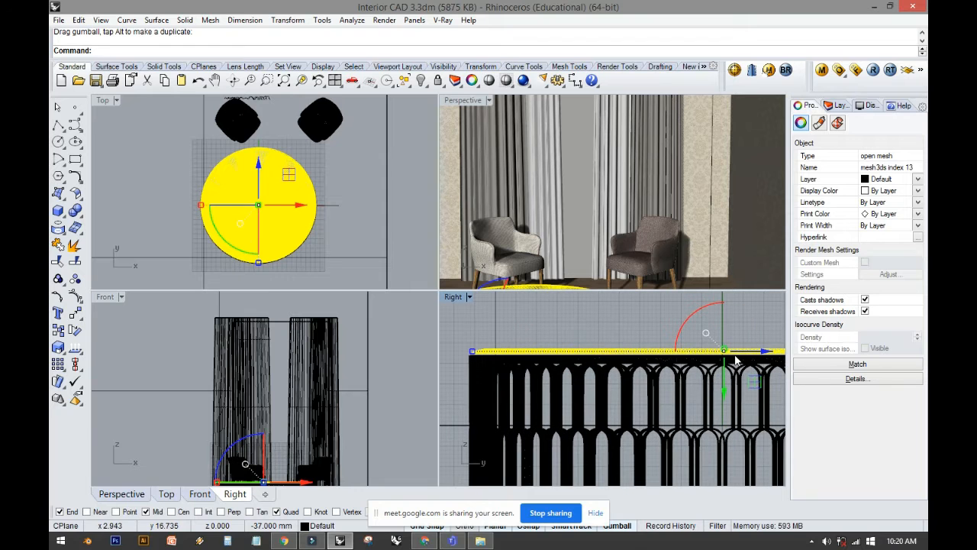
# Turn off grid snap and fine-tune the tabletop in the Right view, shifting it about 0.4 mm sideways and lowering it about 0.2 mm.
pyautogui.doubleClick(457, 297)
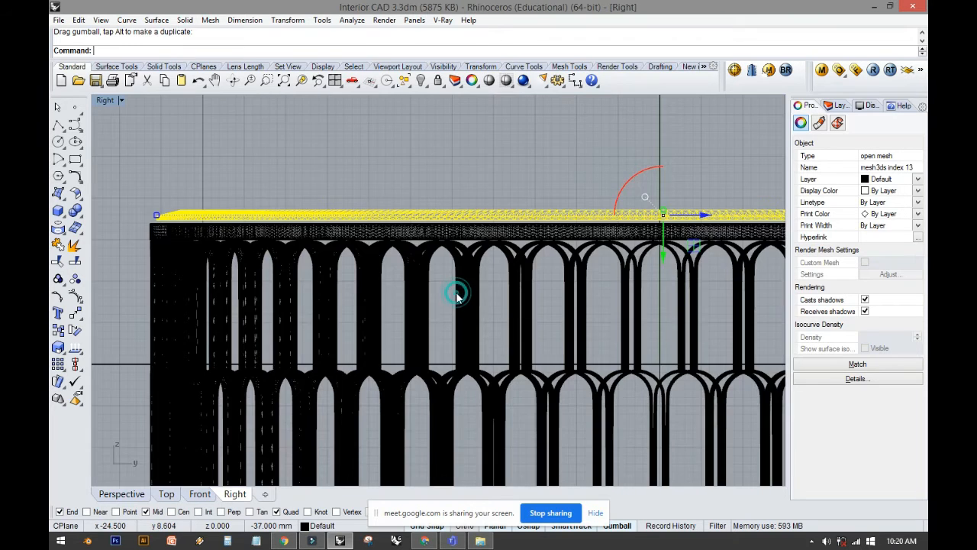
pyautogui.scroll(-3, 365, 290)
pyautogui.moveTo(521, 260); pyautogui.dragTo(432, 260, button='right')
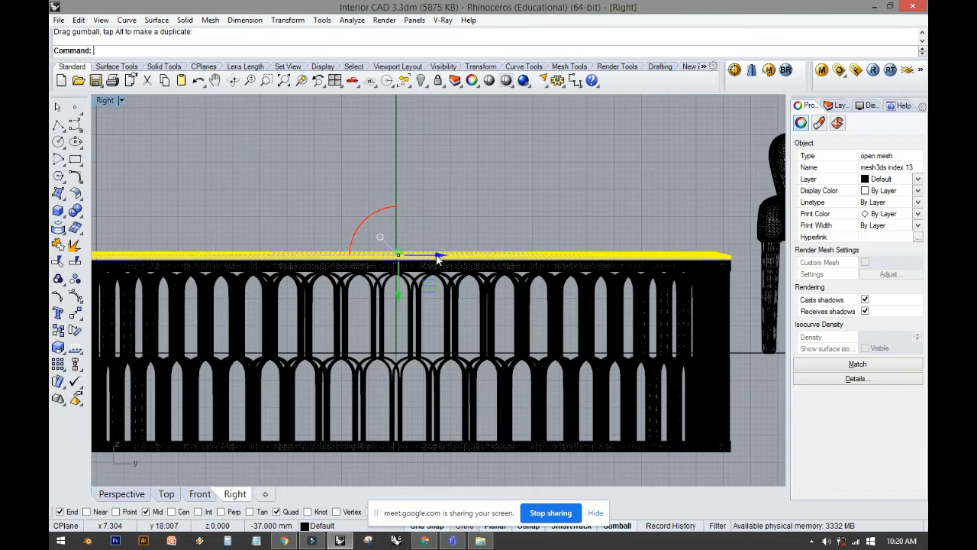
pyautogui.moveTo(437, 258); pyautogui.dragTo(442, 257)
pyautogui.click(593, 514)
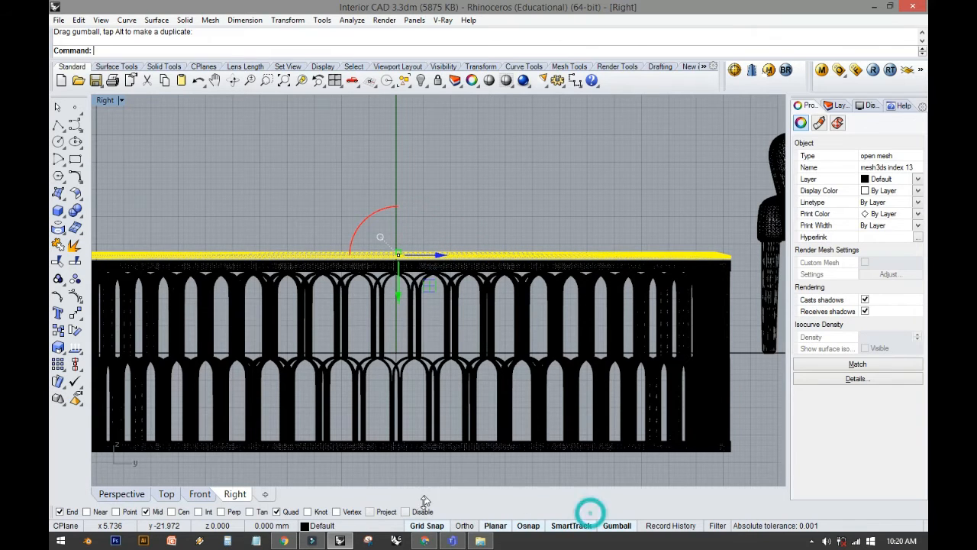
pyautogui.scroll(3, 385, 324)
pyautogui.moveTo(452, 201); pyautogui.dragTo(448, 201)
pyautogui.scroll(-2, 435, 246)
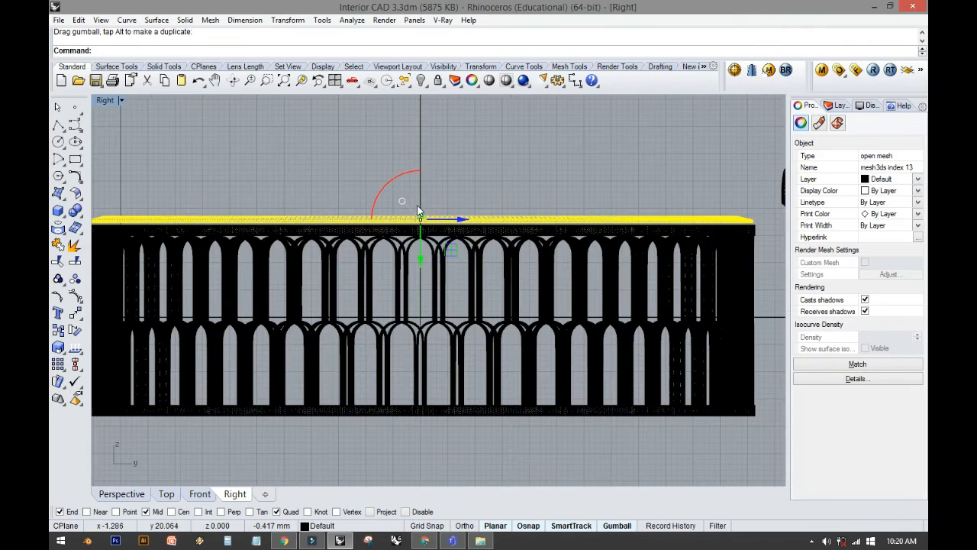
pyautogui.click(283, 146)
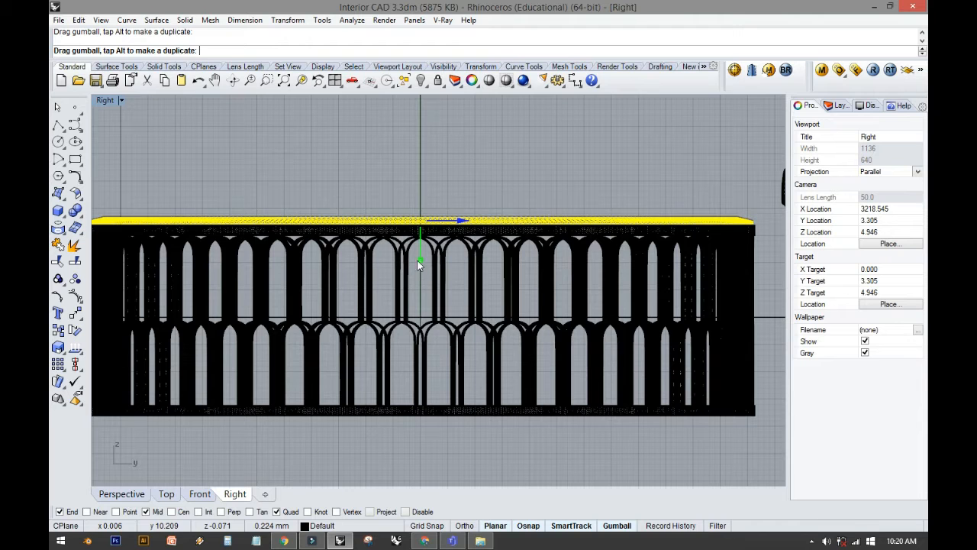
pyautogui.doubleClick(106, 101)
# Select all the round table's meshes in the Top view and group them.
pyautogui.click(231, 172)
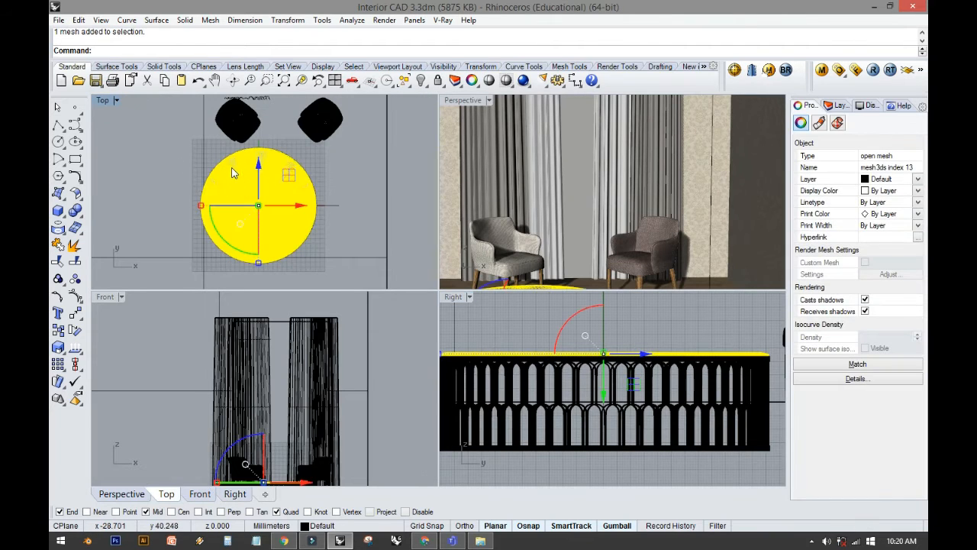
pyautogui.click(469, 405)
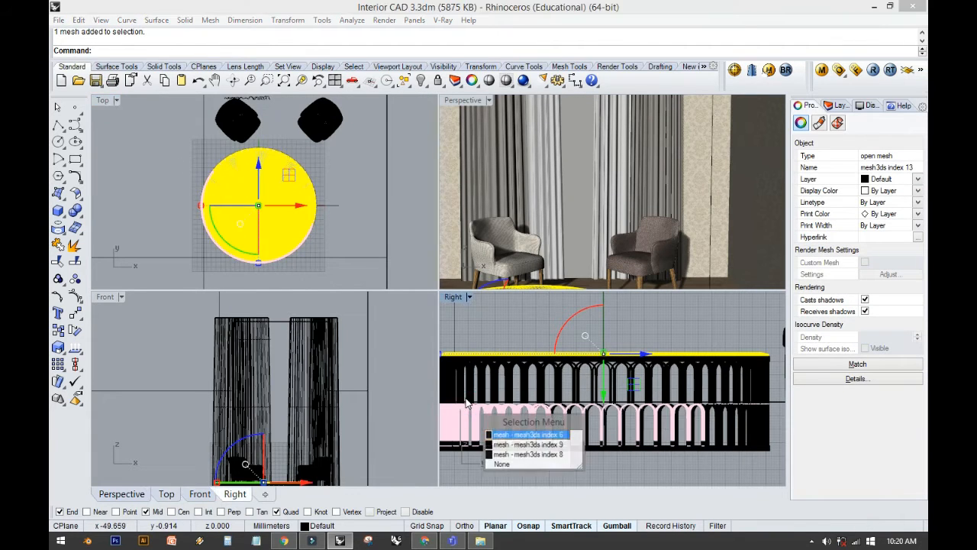
pyautogui.click(205, 187)
pyautogui.scroll(-4, 181, 242)
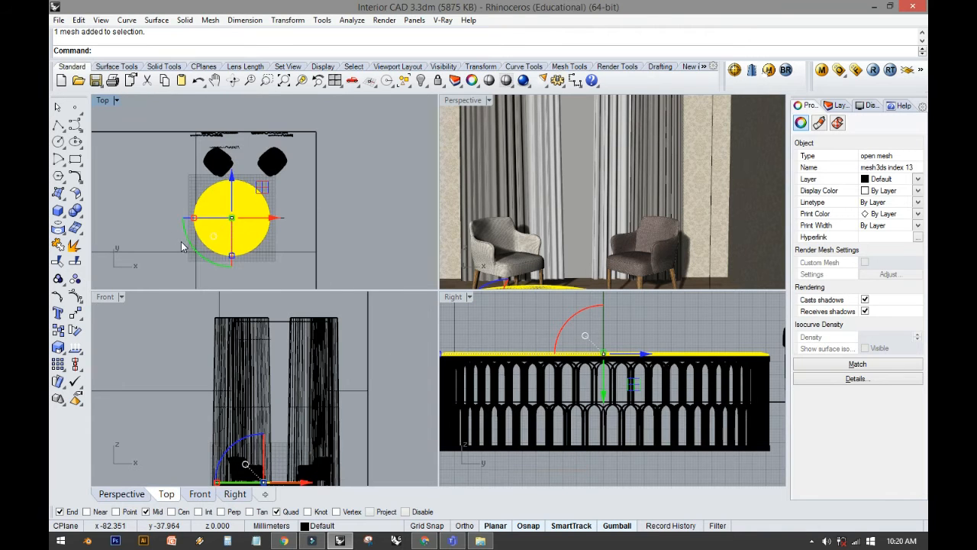
pyautogui.moveTo(154, 172); pyautogui.dragTo(281, 268)
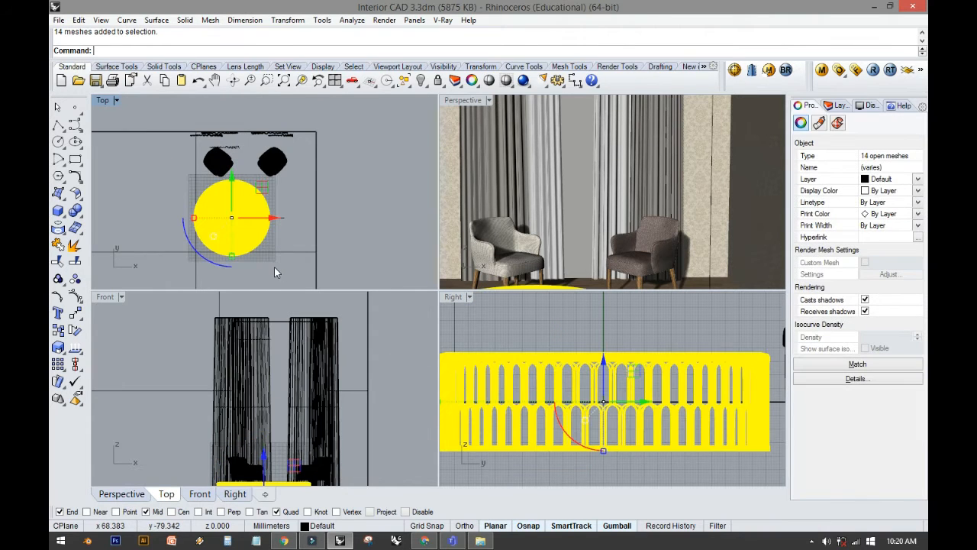
pyautogui.click(60, 280)
# Scale the table group down uniformly and move it about 21 mm along X, in front of and between the two armchairs.
pyautogui.scroll(-6, 503, 420)
pyautogui.moveTo(517, 412); pyautogui.dragTo(534, 405, button='right')
pyautogui.keyDown('shift'); pyautogui.moveTo(522, 396); pyautogui.dragTo(580, 395); pyautogui.keyUp('shift')
pyautogui.scroll(6, 228, 218)
pyautogui.moveTo(239, 223); pyautogui.dragTo(242, 262, button='right')
pyautogui.moveTo(240, 219); pyautogui.dragTo(302, 192)
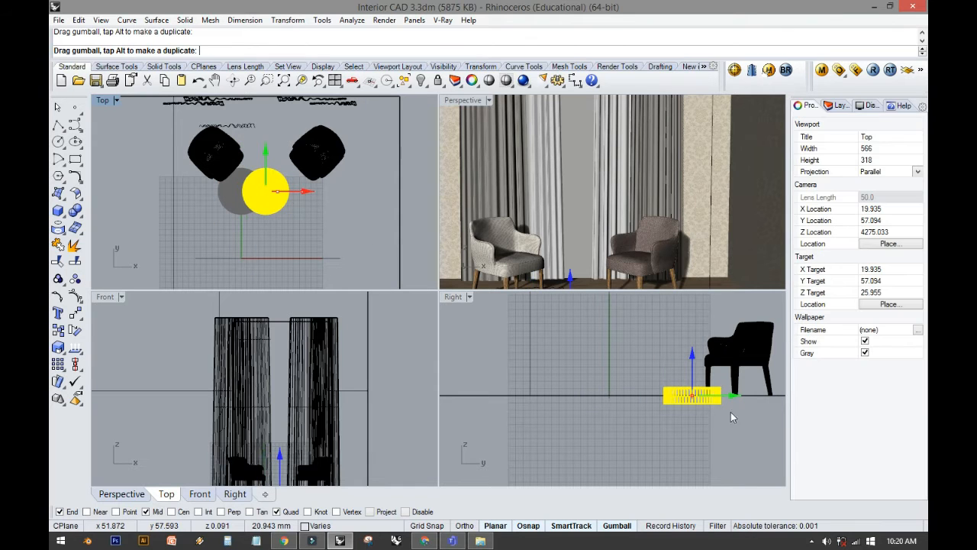
# Raise the table onto the floor line in the Right view, enlarge it uniformly, and shift it slightly away from the armchairs.
pyautogui.scroll(4, 731, 417)
pyautogui.moveTo(672, 391); pyautogui.dragTo(672, 376)
pyautogui.keyDown('shift'); pyautogui.moveTo(621, 401); pyautogui.dragTo(602, 402); pyautogui.keyUp('shift')
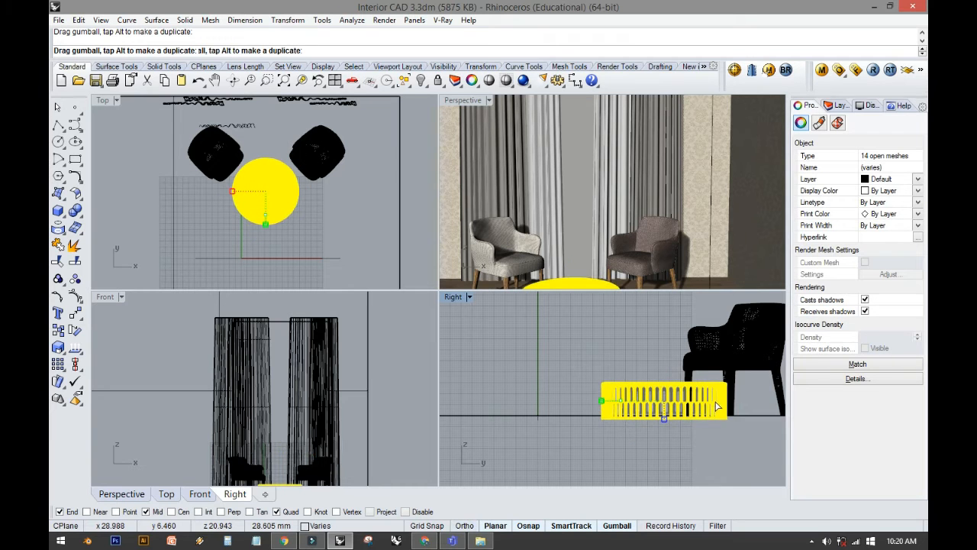
pyautogui.moveTo(718, 407); pyautogui.dragTo(649, 367)
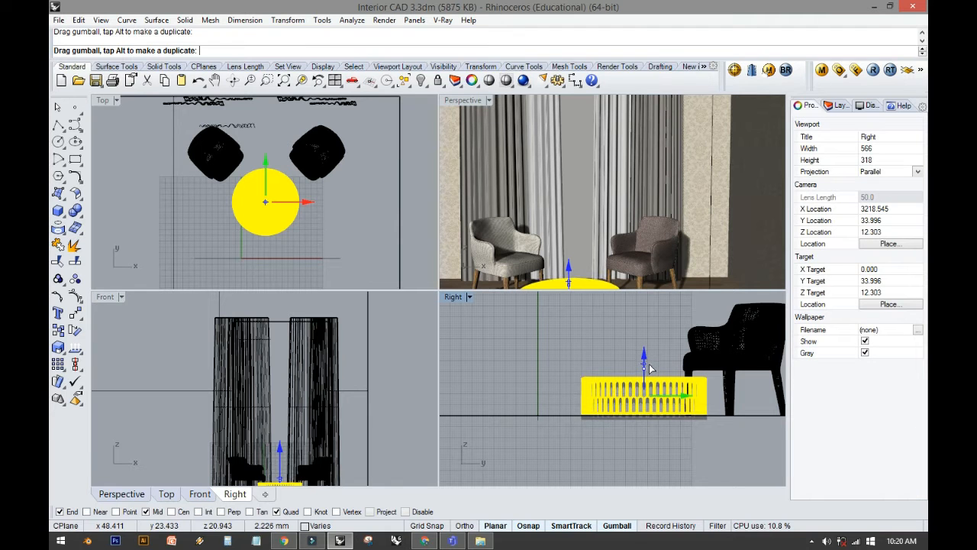
pyautogui.click(428, 240)
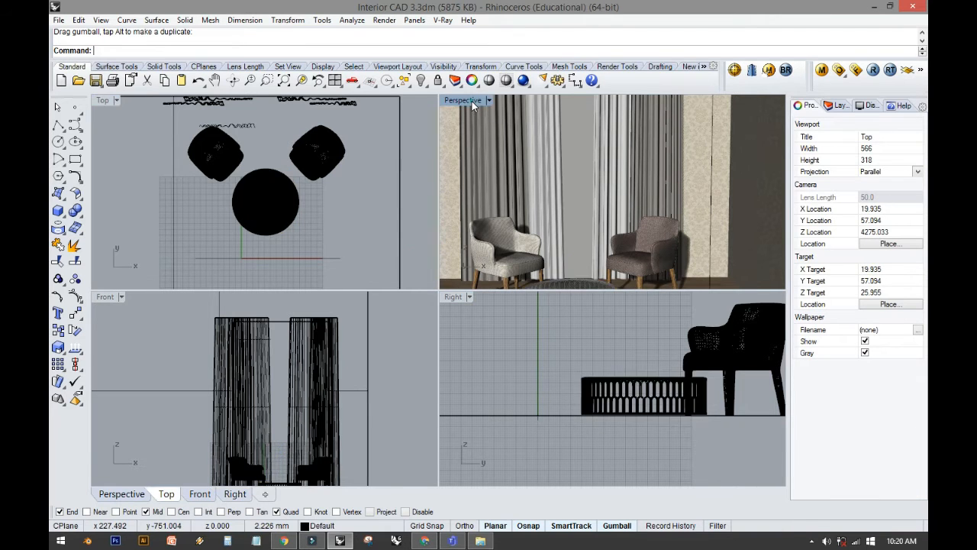
# Maximize the Perspective viewport and frame both armchairs with the whole coffee table in front of the curtains.
pyautogui.doubleClick(472, 101)
pyautogui.moveTo(468, 245); pyautogui.dragTo(500, 197, button='right')
pyautogui.moveTo(507, 254); pyautogui.dragTo(506, 273, button='right')
pyautogui.scroll(-5, 506, 273)
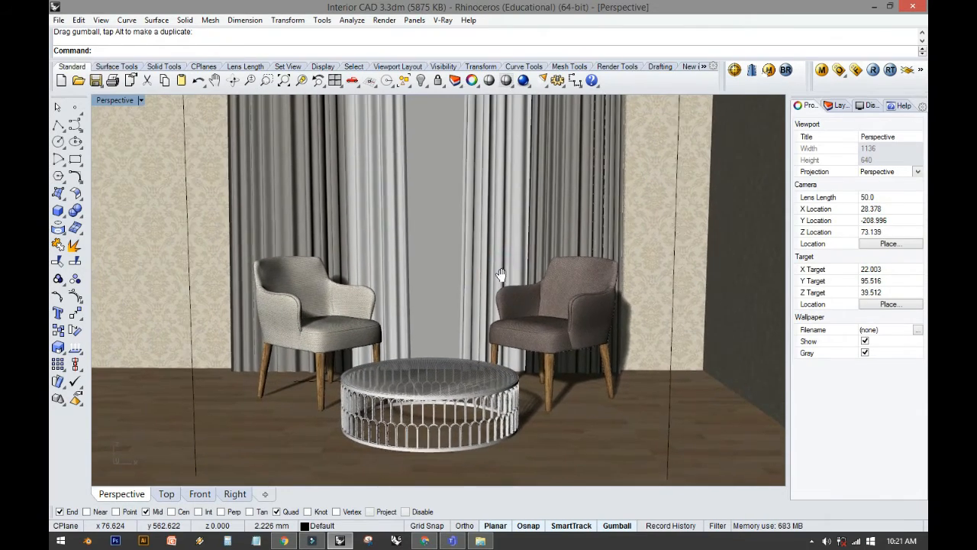
pyautogui.keyDown('shift'); pyautogui.moveTo(501, 228); pyautogui.dragTo(516, 231, button='right'); pyautogui.keyUp('shift')
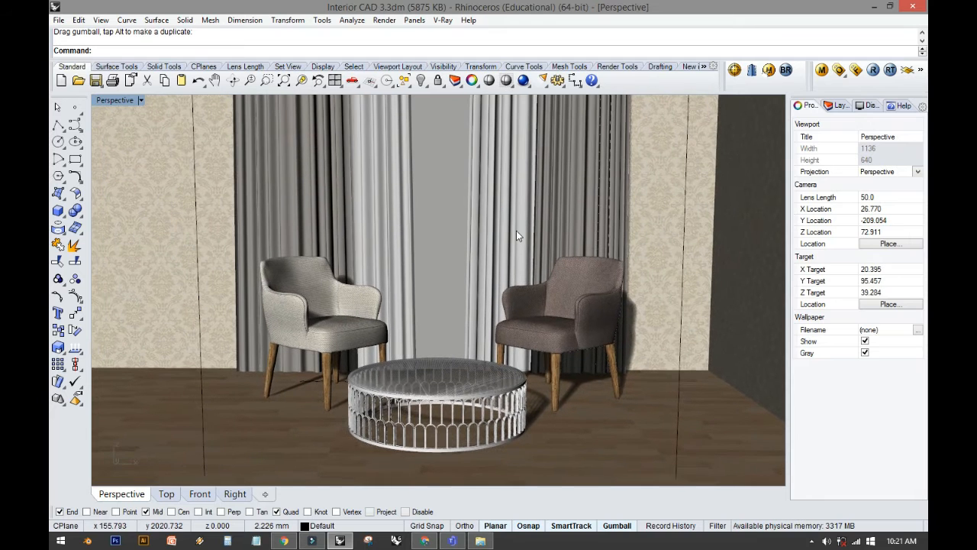
# Hide the large closed rectangular curve around the seating area and run a V-Ray test render of the Perspective view.
pyautogui.click(195, 208)
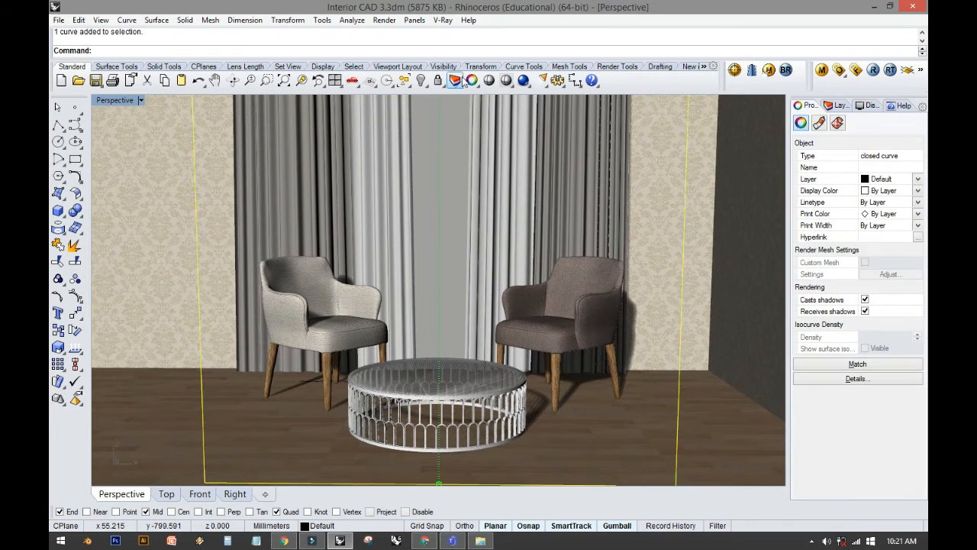
pyautogui.click(420, 80)
pyautogui.click(525, 81)
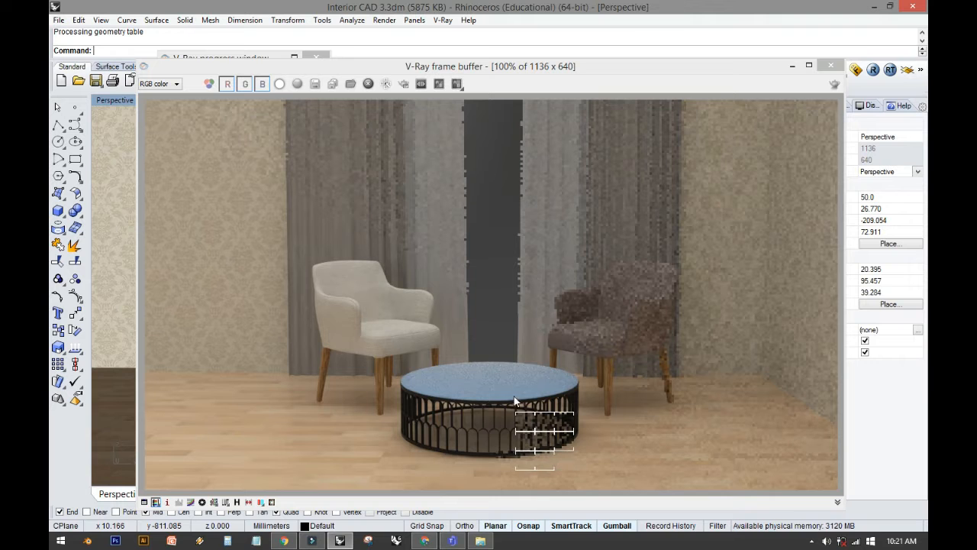
pyautogui.click(830, 66)
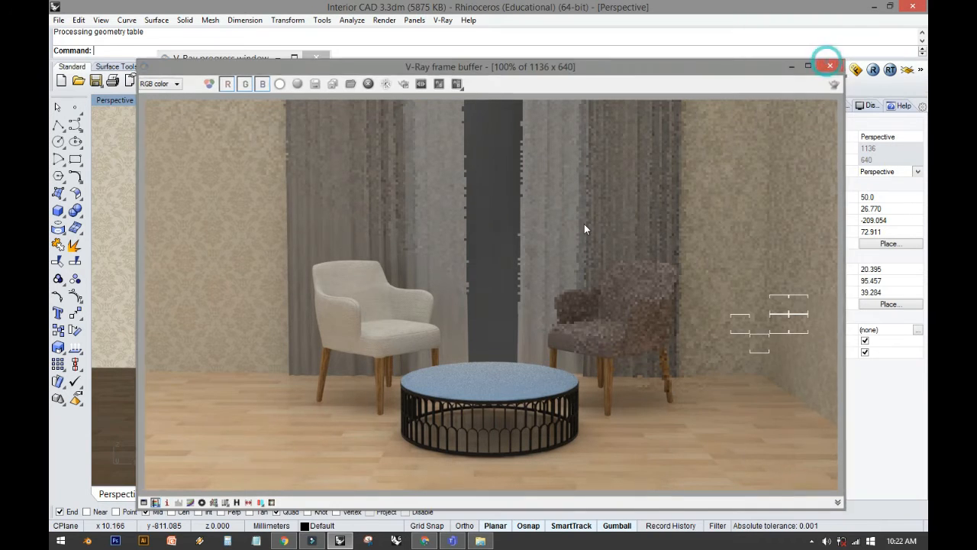
# Ungroup the round coffee table into its separate meshes.
pyautogui.click(422, 381)
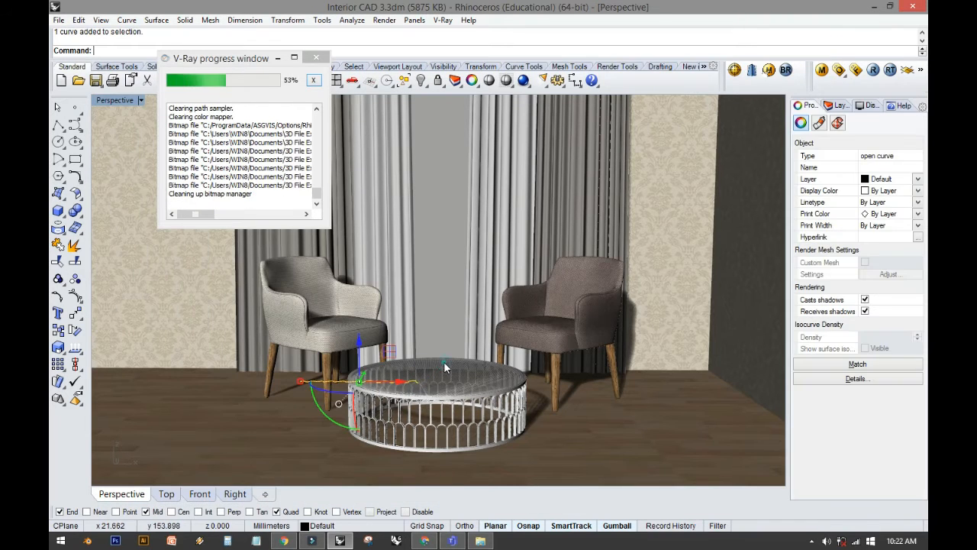
pyautogui.click(444, 361)
pyautogui.click(75, 280)
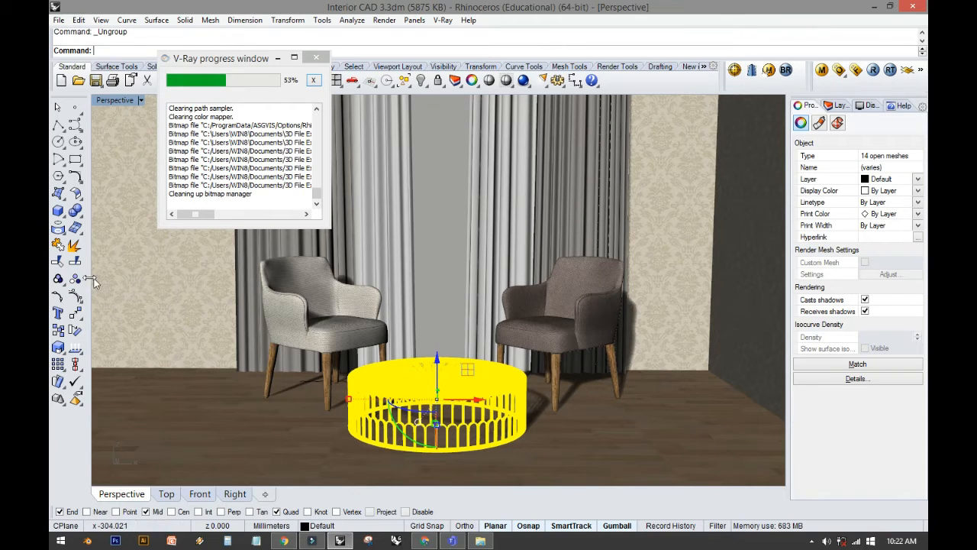
# Select only the coffee table's round top mesh, mesh3ds index 13, in the Perspective view.
pyautogui.click(164, 277)
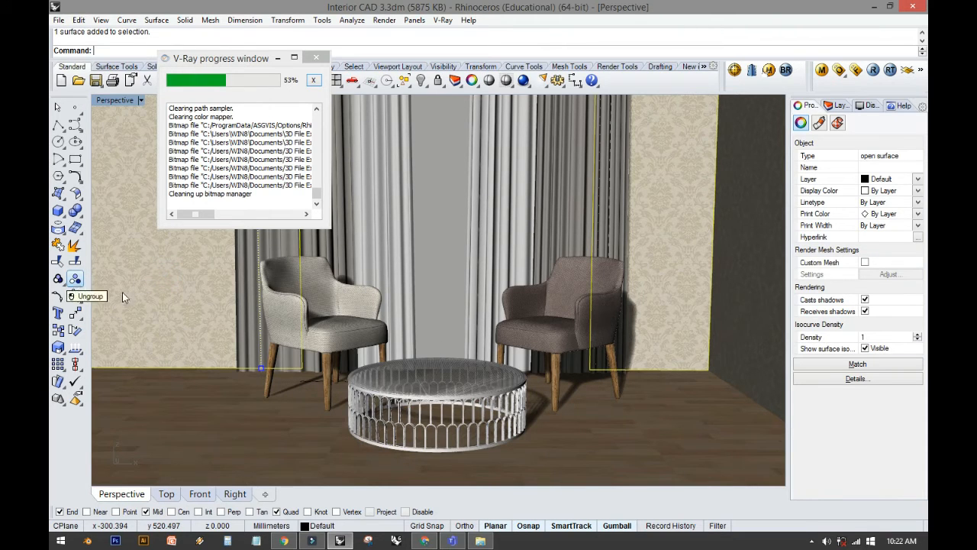
pyautogui.click(382, 377)
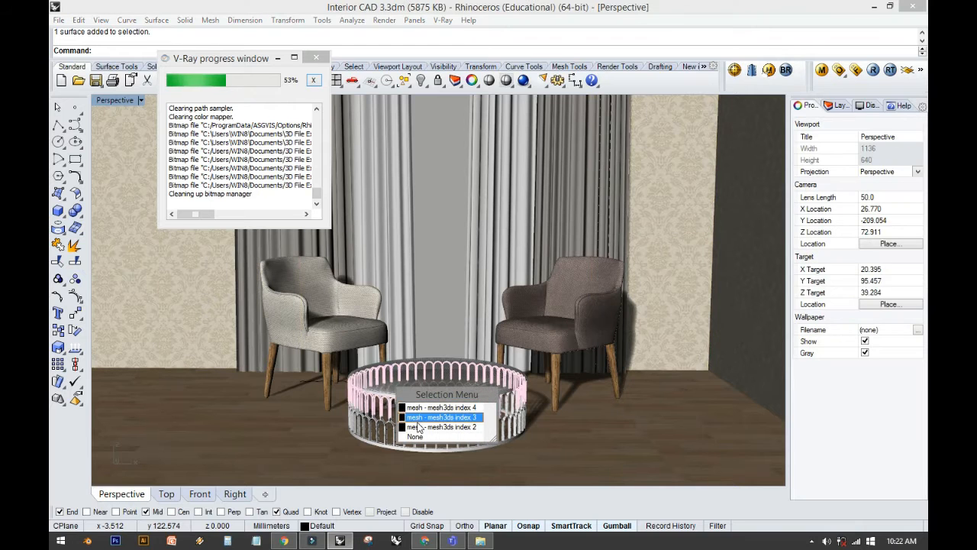
pyautogui.click(416, 436)
pyautogui.scroll(2, 417, 396)
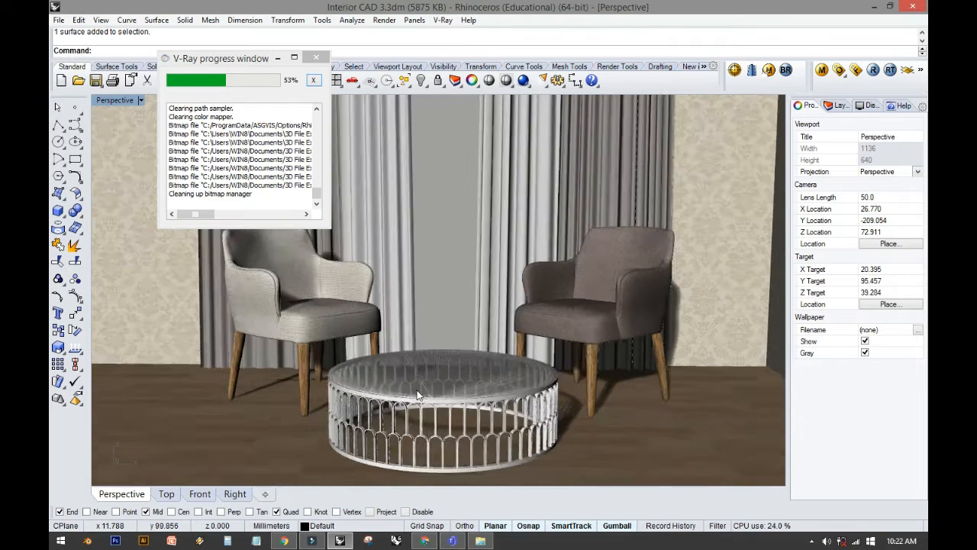
pyautogui.scroll(3, 418, 395)
pyautogui.click(418, 388)
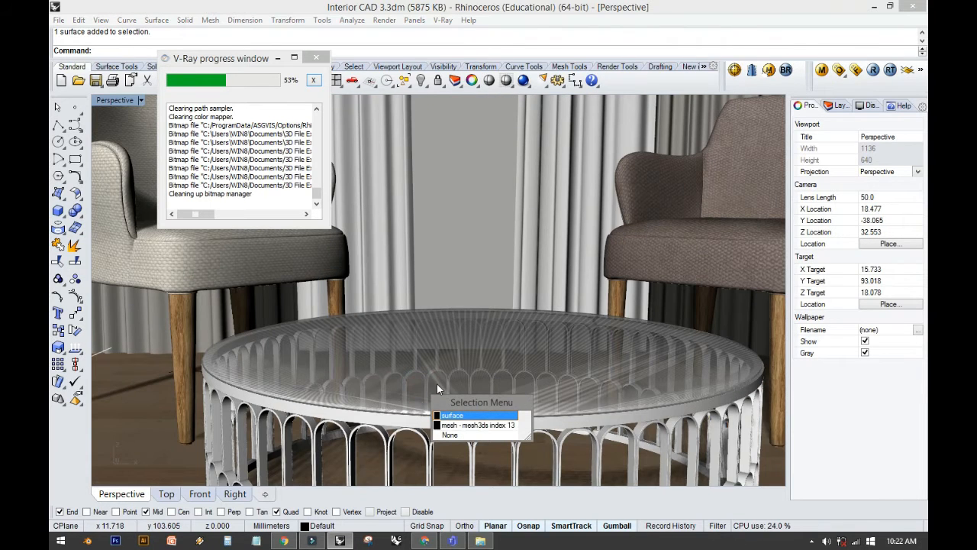
pyautogui.click(458, 425)
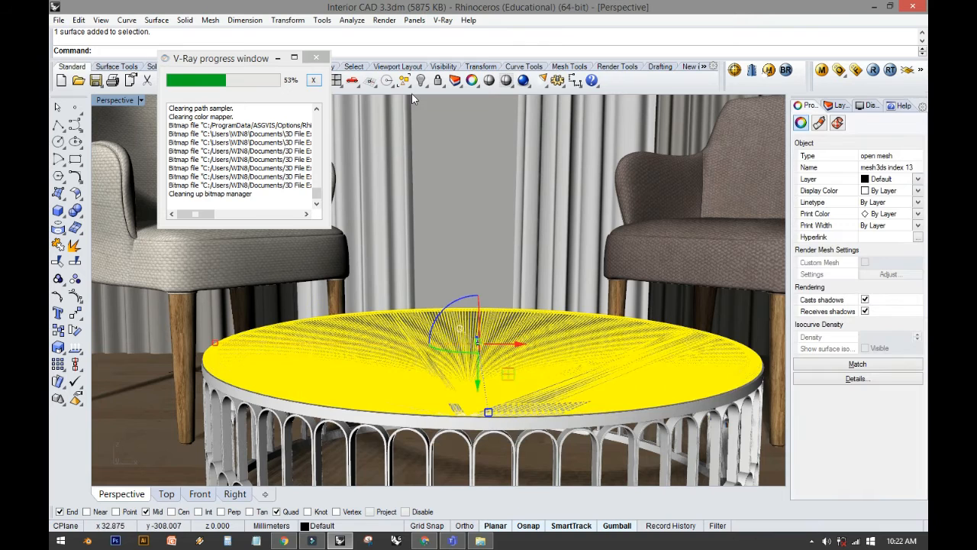
# Create a new Standard V-Ray scene material and rename it Glass.
pyautogui.click(444, 21)
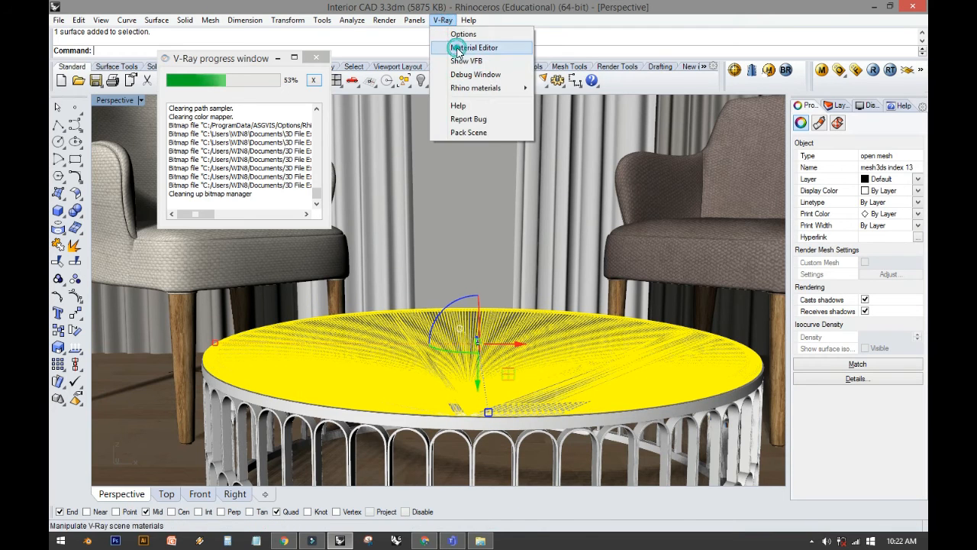
pyautogui.click(458, 48)
pyautogui.rightClick(479, 218)
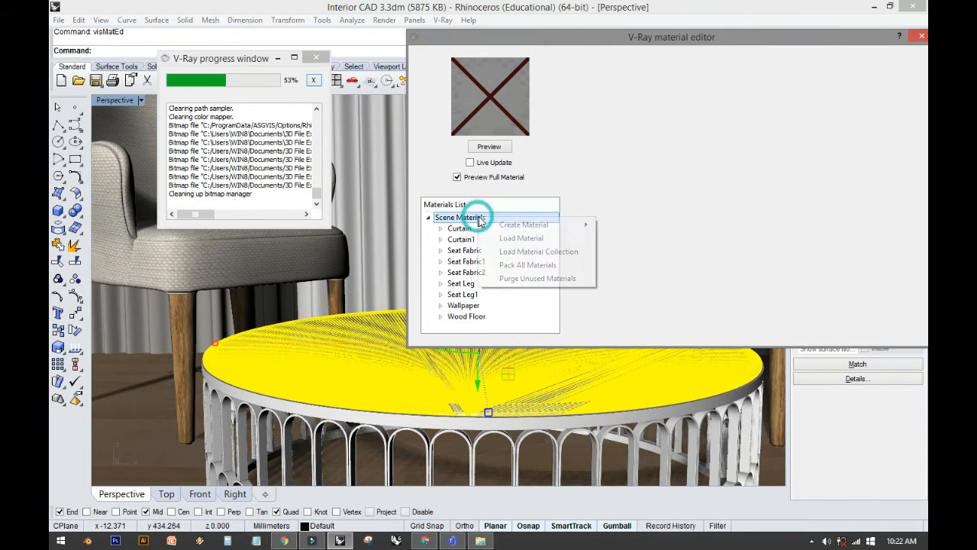
pyautogui.click(571, 223)
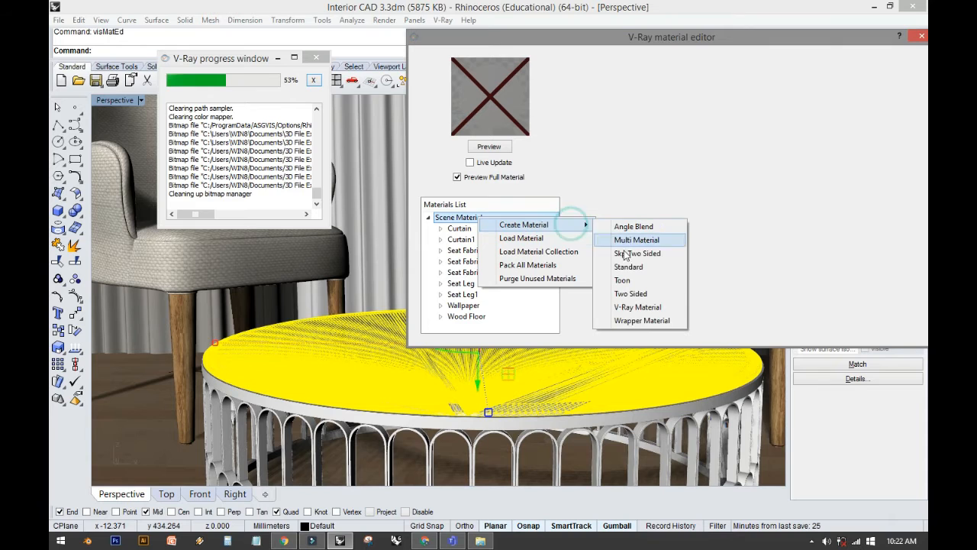
pyautogui.click(622, 267)
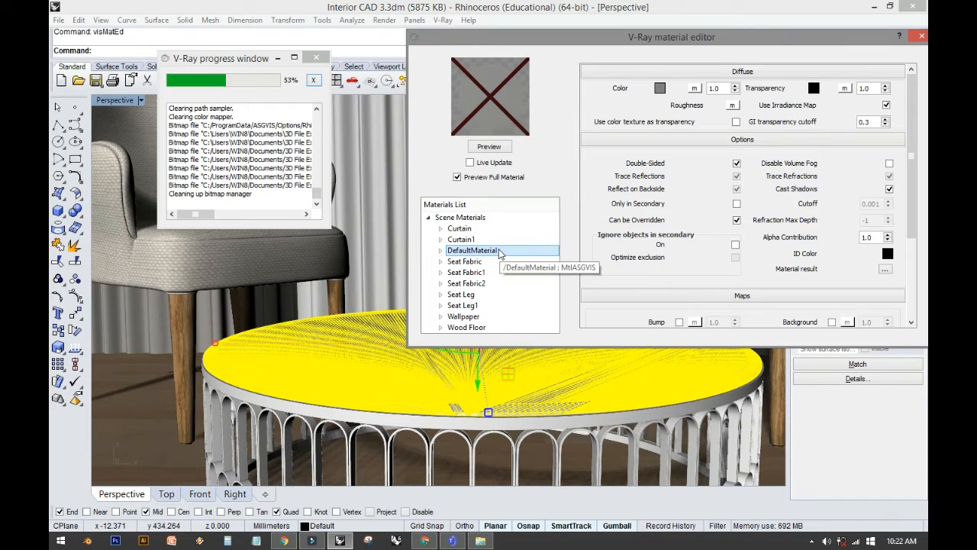
pyautogui.rightClick(500, 255)
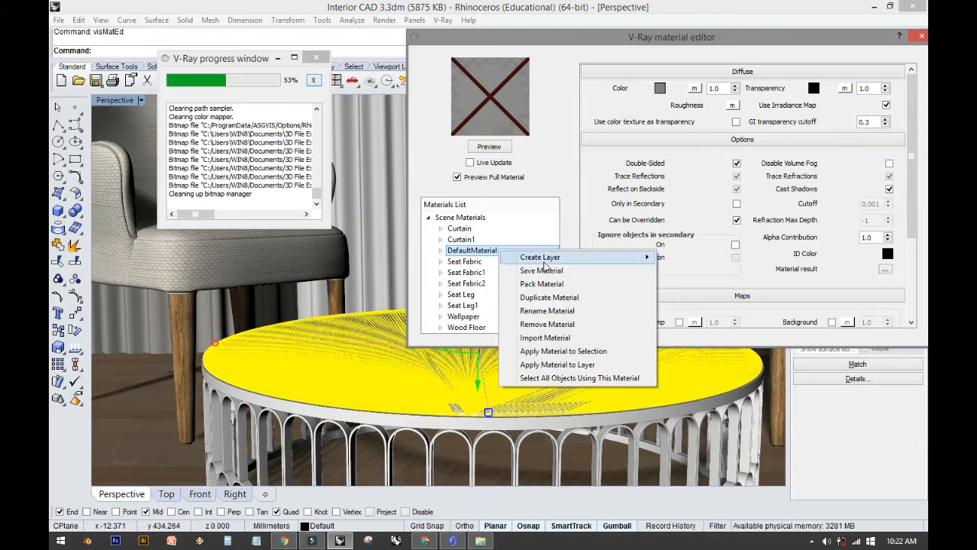
pyautogui.click(532, 309)
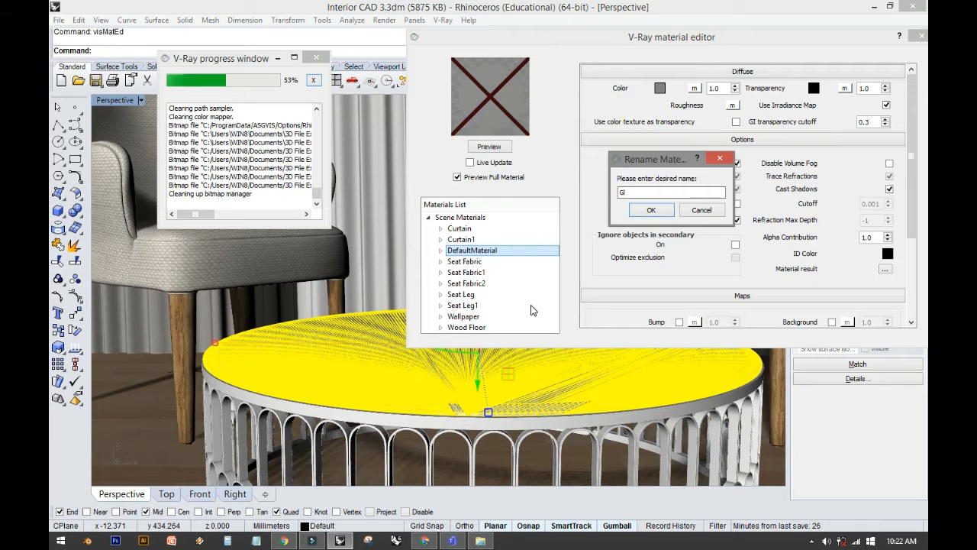
pyautogui.write('ss')
pyautogui.click(651, 210)
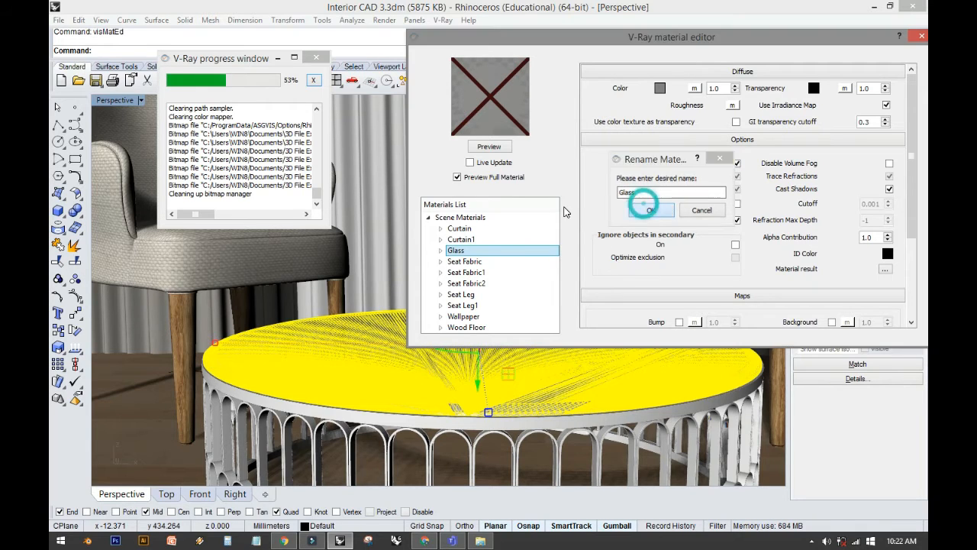
# Import Glass.vismat from the Glass materials folder into the Glass material and refresh its preview.
pyautogui.click(491, 253)
pyautogui.rightClick(491, 252)
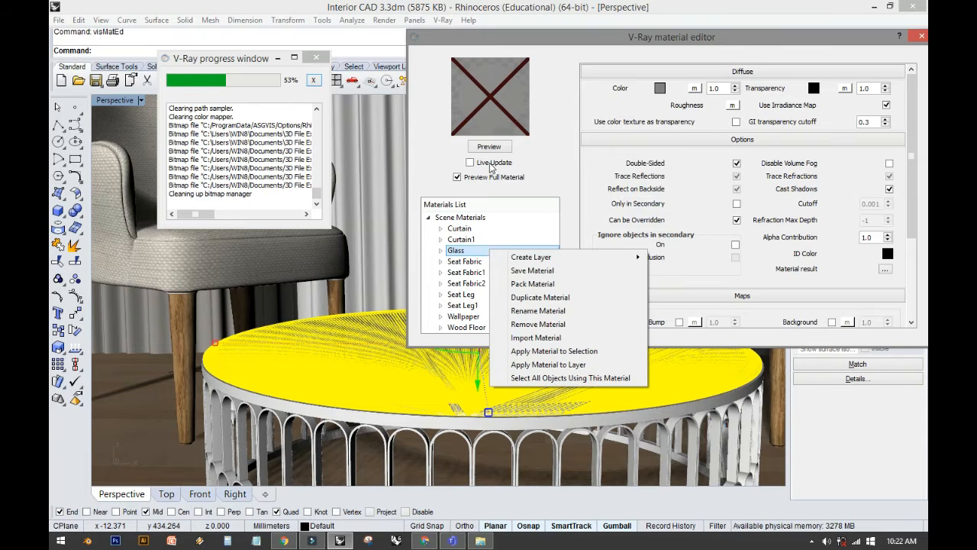
pyautogui.click(491, 148)
pyautogui.rightClick(474, 254)
pyautogui.click(527, 338)
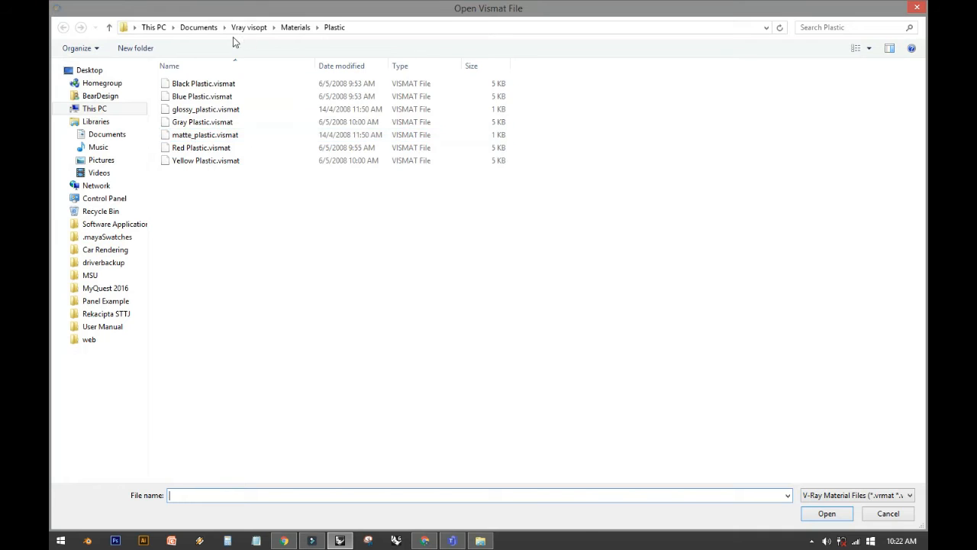
pyautogui.click(287, 31)
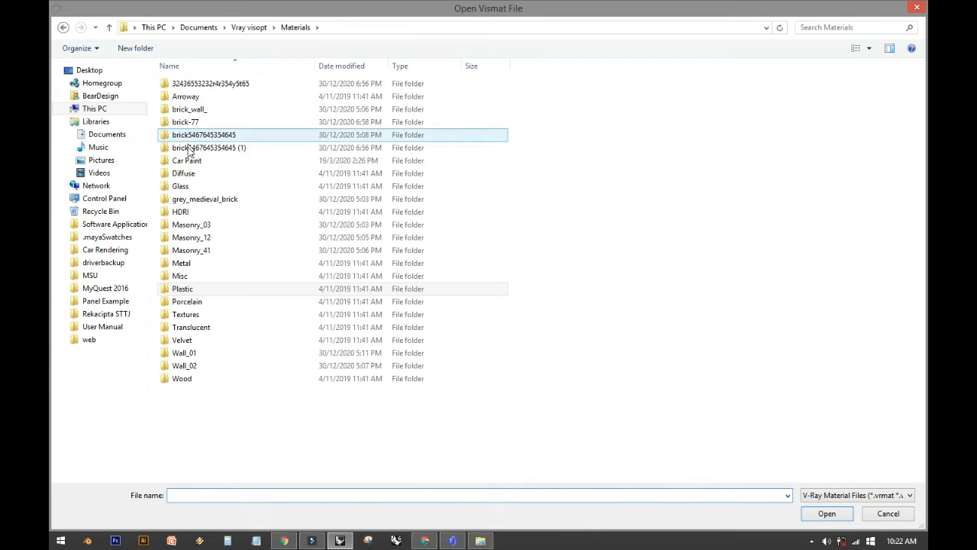
pyautogui.doubleClick(181, 187)
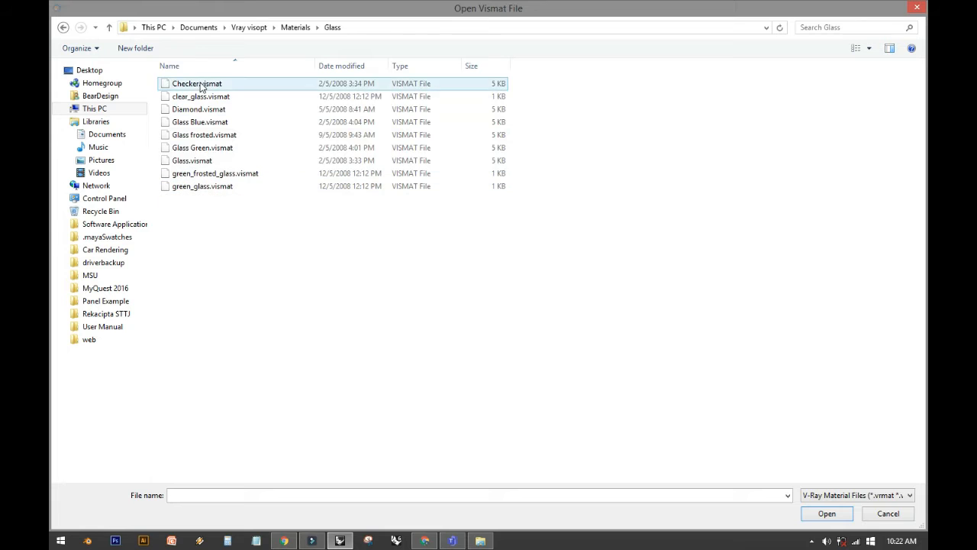
pyautogui.click(200, 161)
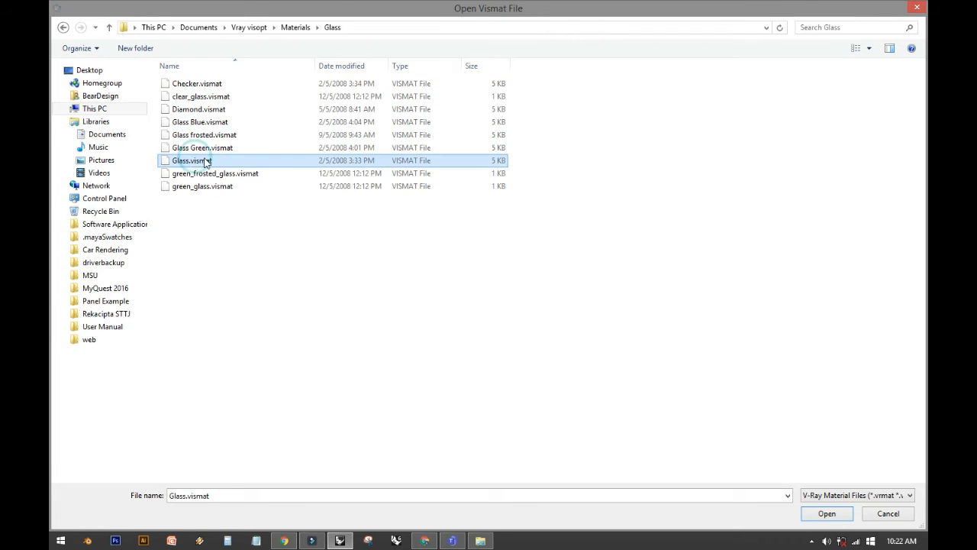
pyautogui.click(829, 517)
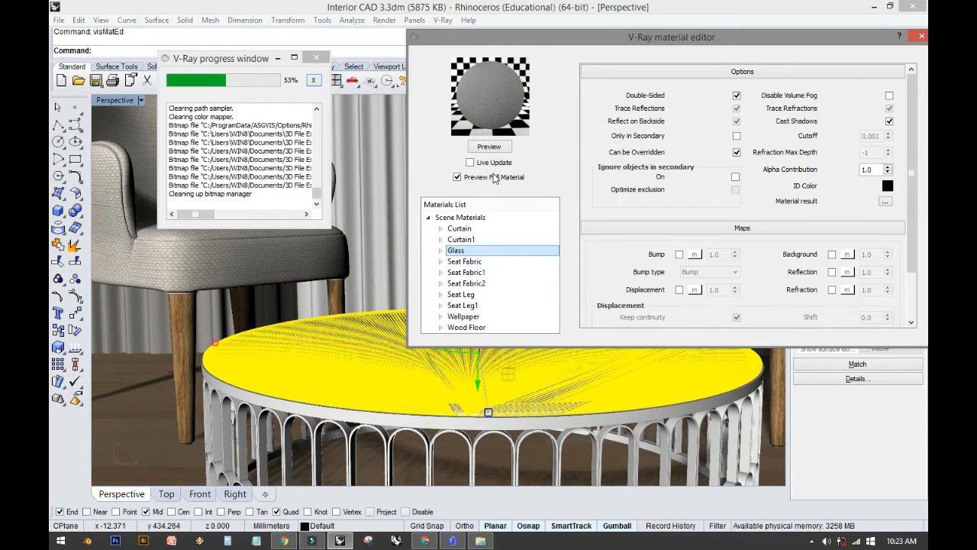
pyautogui.click(496, 153)
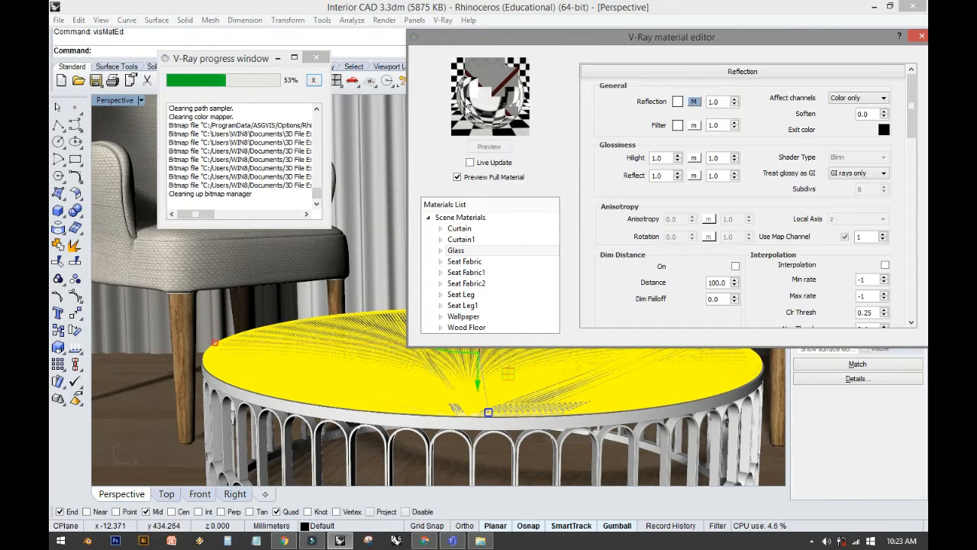
# Apply the Glass material to the selected tabletop mesh and close the V-Ray material editor.
pyautogui.rightClick(471, 251)
pyautogui.click(527, 352)
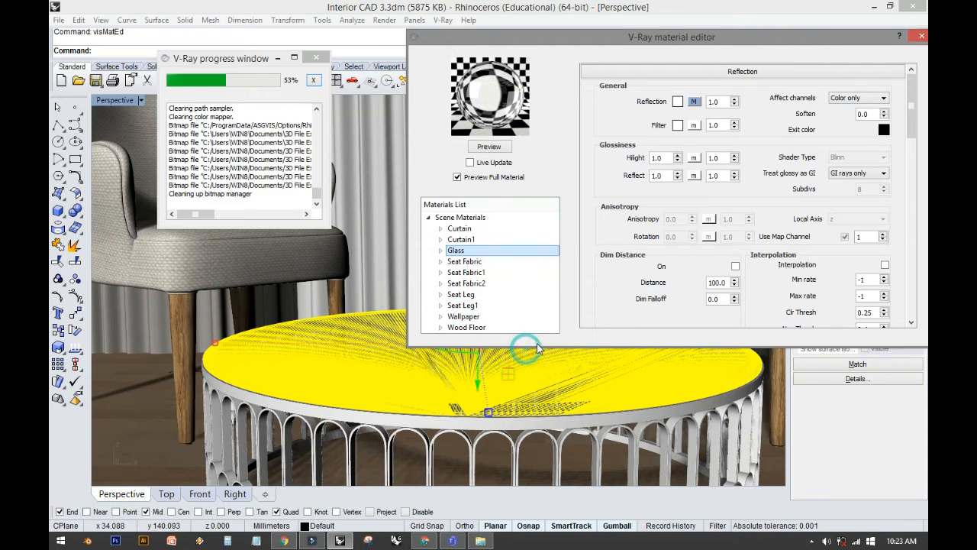
pyautogui.click(921, 37)
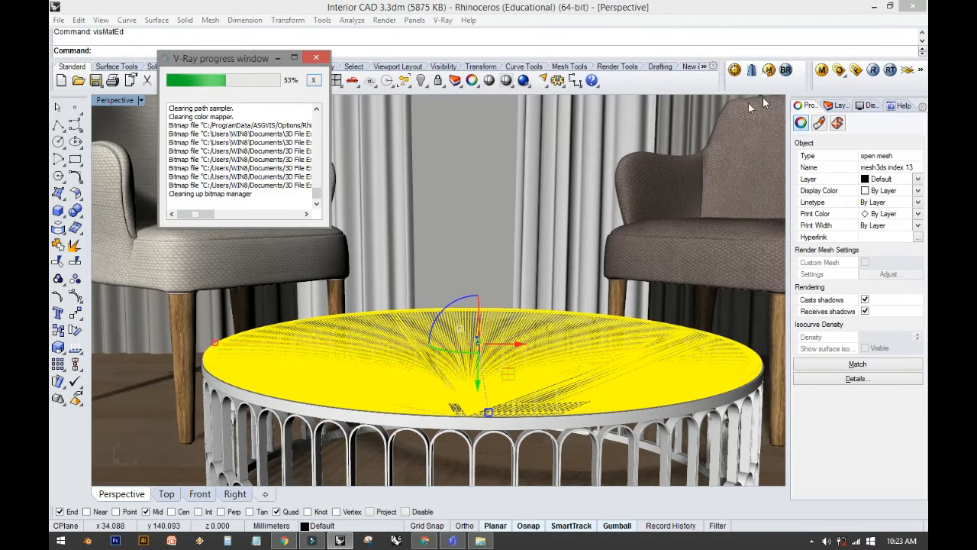
# Reframe the Perspective view around both armchairs and the coffee table, run a V-Ray test render, and close the frame buffer.
pyautogui.scroll(-4, 615, 164)
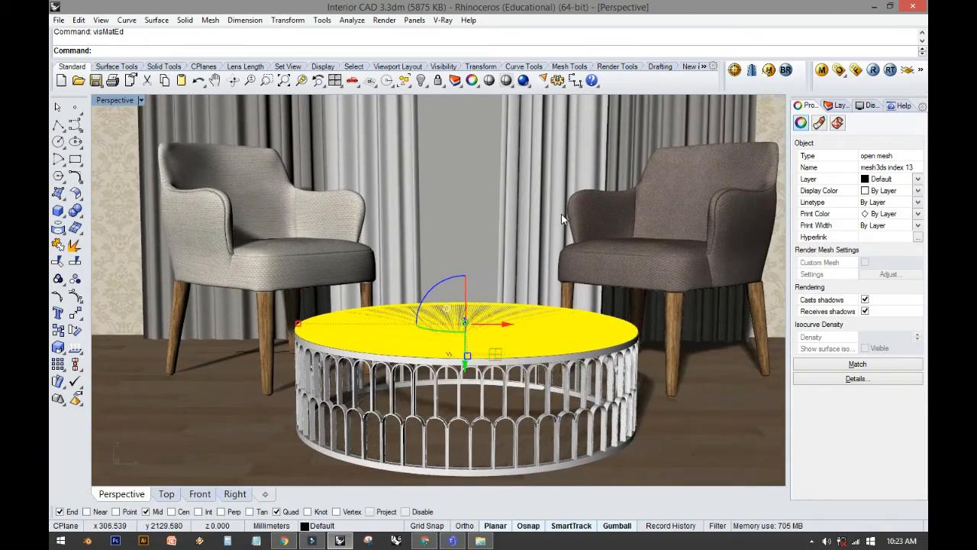
pyautogui.moveTo(562, 218); pyautogui.dragTo(540, 223, button='right')
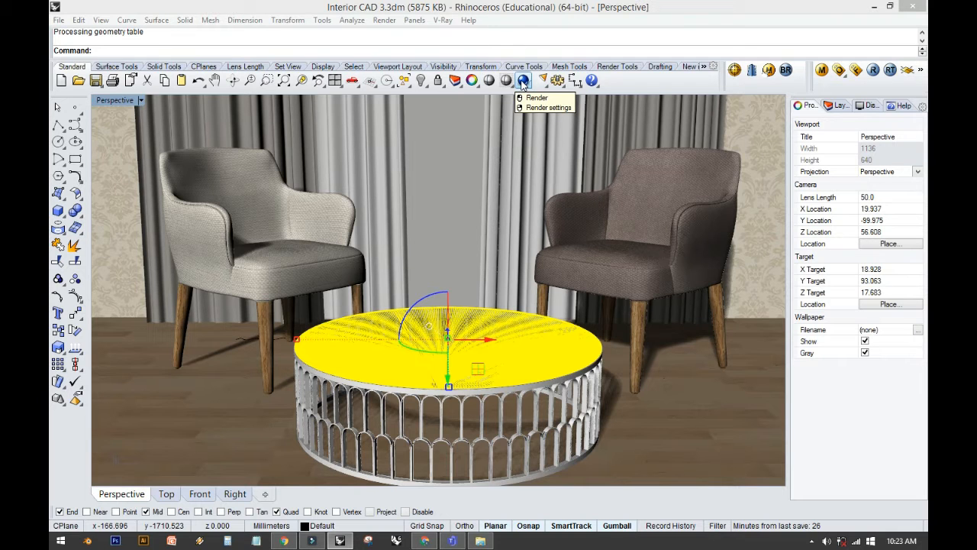
pyautogui.click(523, 80)
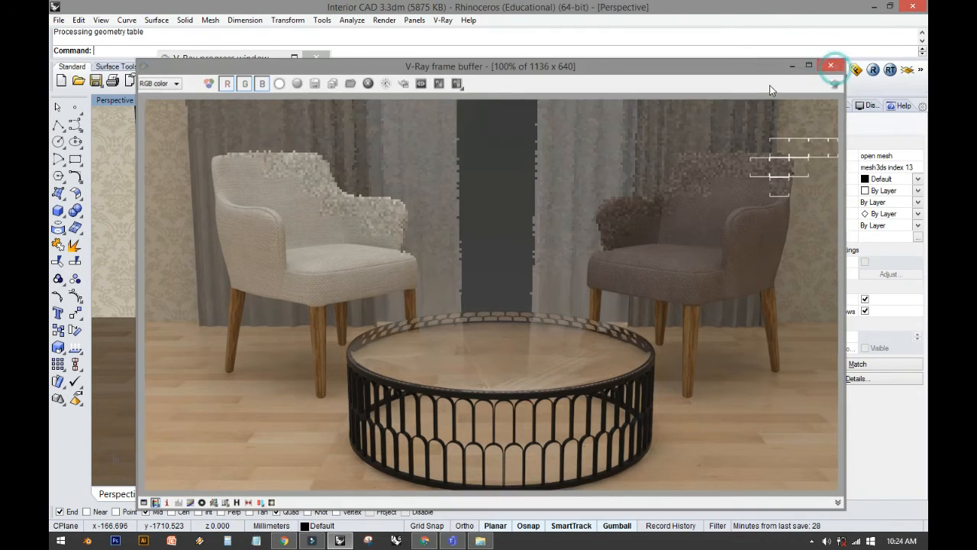
pyautogui.click(831, 65)
# Import glossy_plastic.vismat from the Plastic materials folder into the Glass material.
pyautogui.click(446, 20)
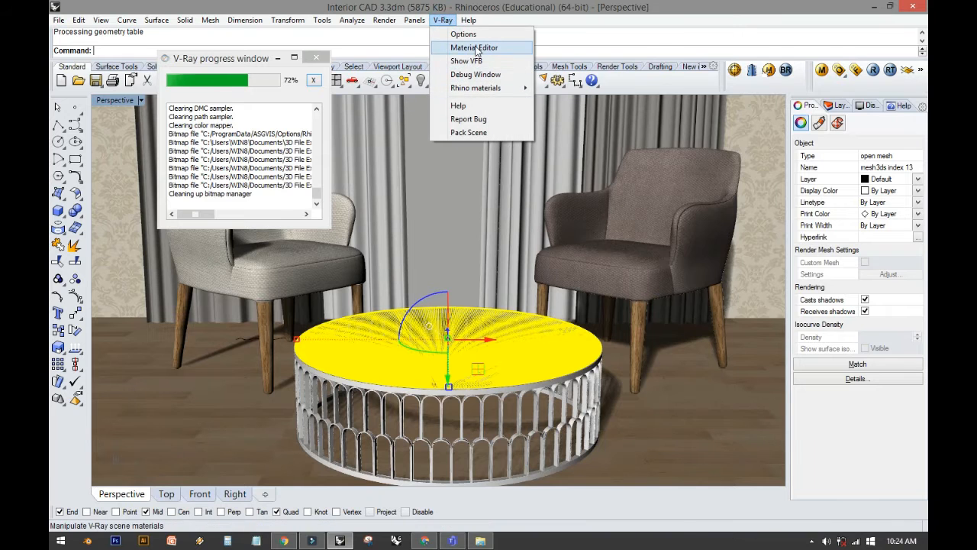
pyautogui.click(478, 47)
pyautogui.rightClick(483, 252)
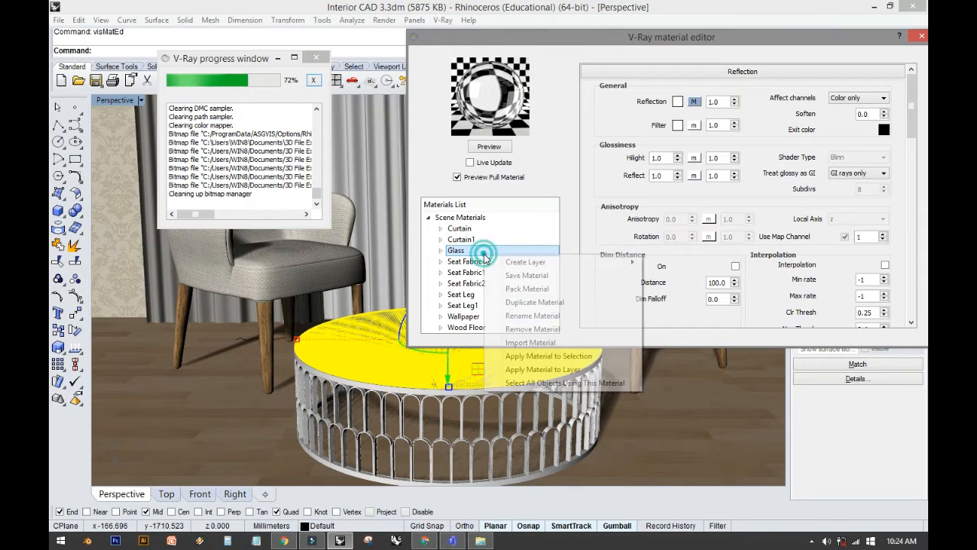
pyautogui.click(552, 343)
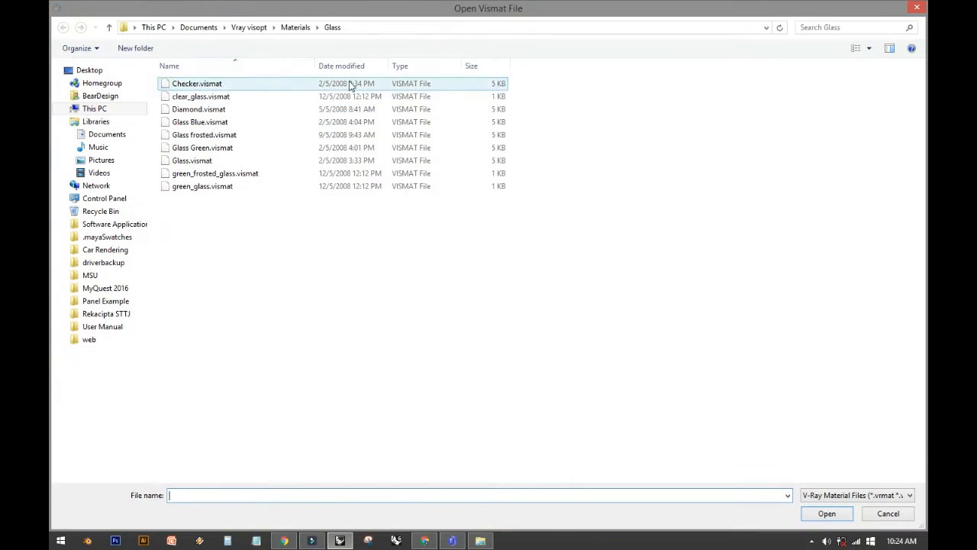
pyautogui.click(295, 27)
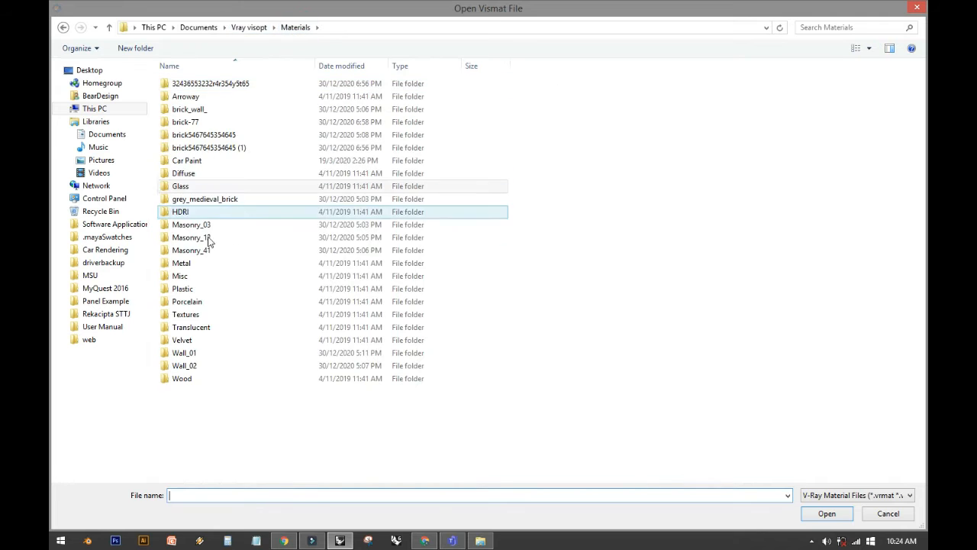
pyautogui.click(203, 293)
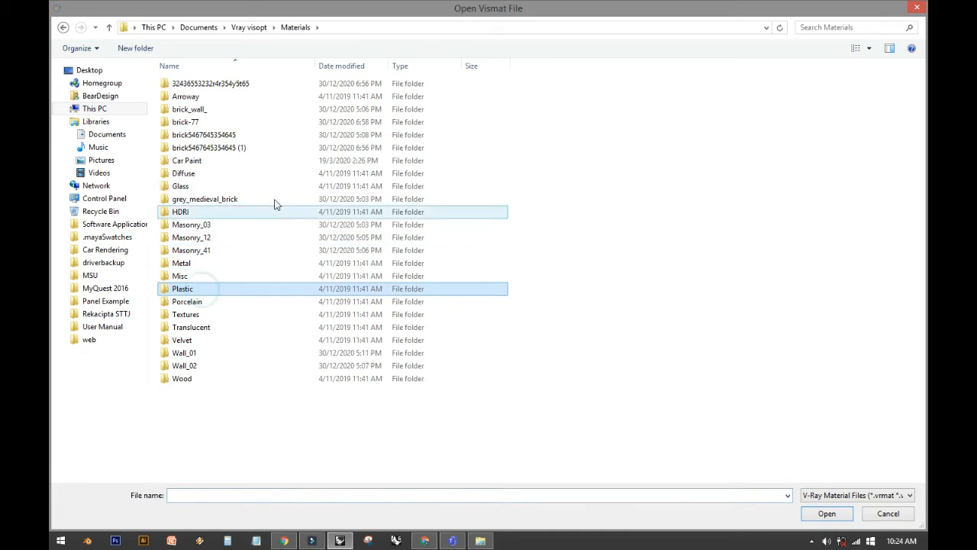
pyautogui.click(838, 514)
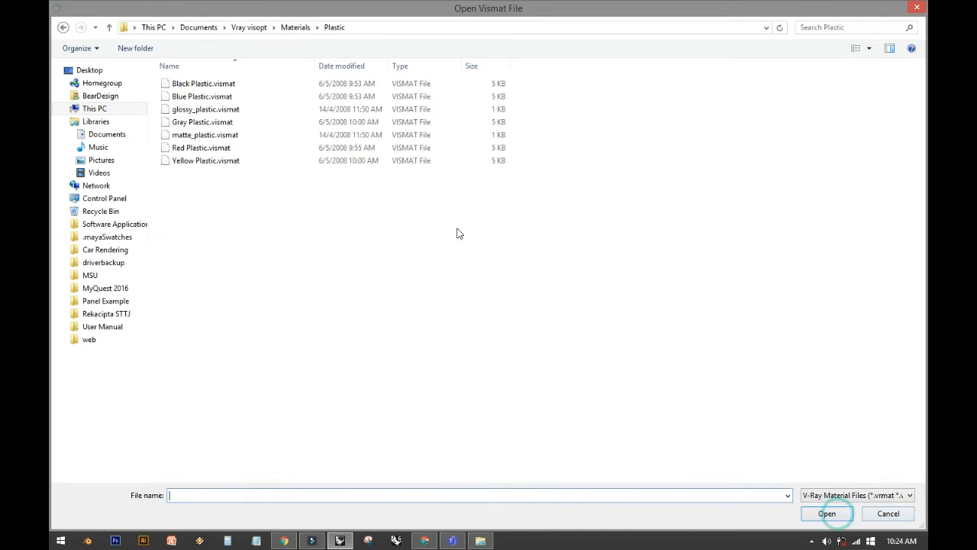
pyautogui.click(219, 112)
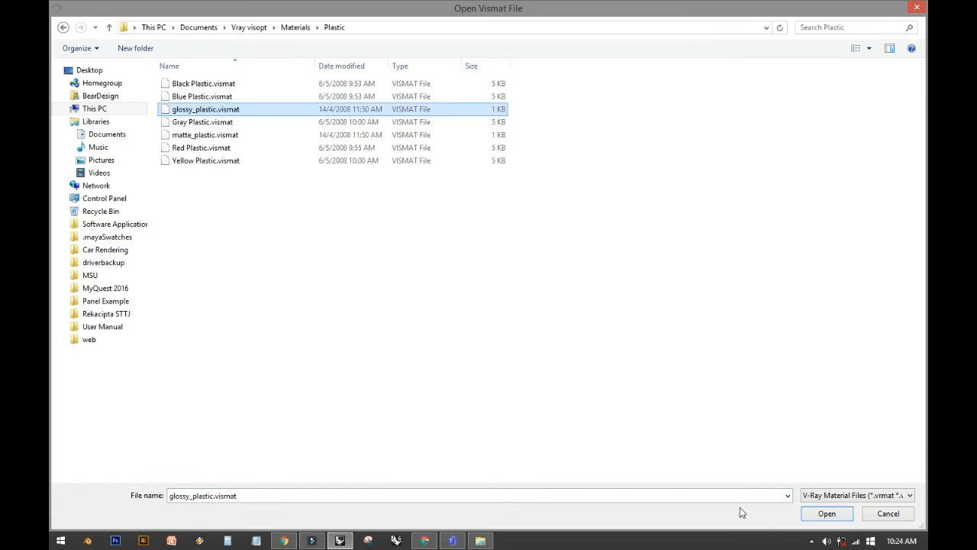
pyautogui.click(811, 516)
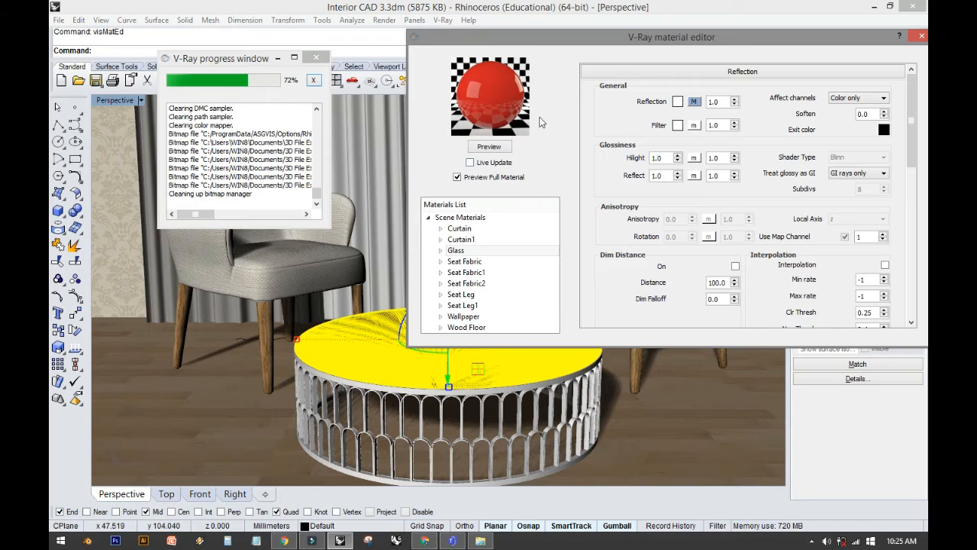
# Set the Glass material's diffuse color to Aquamarine.
pyautogui.click(701, 71)
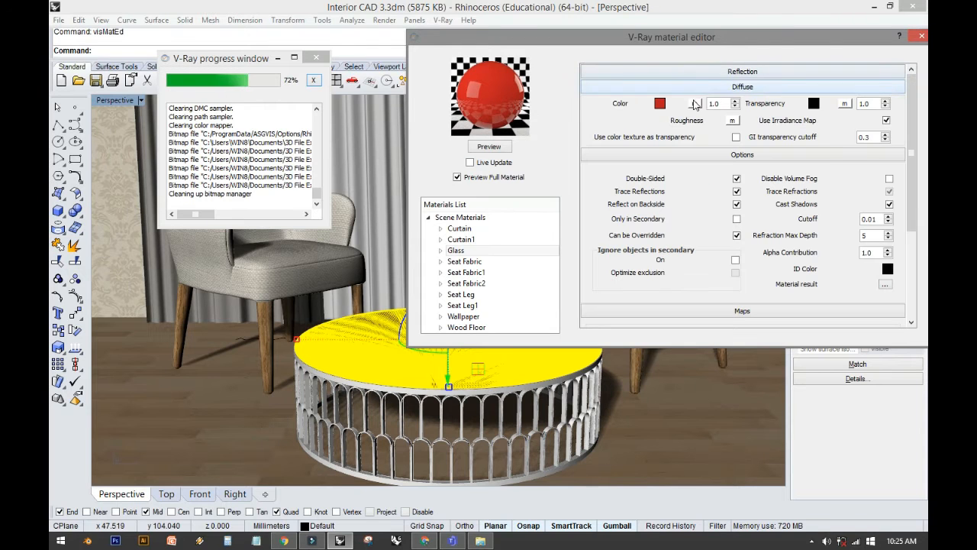
pyautogui.click(659, 104)
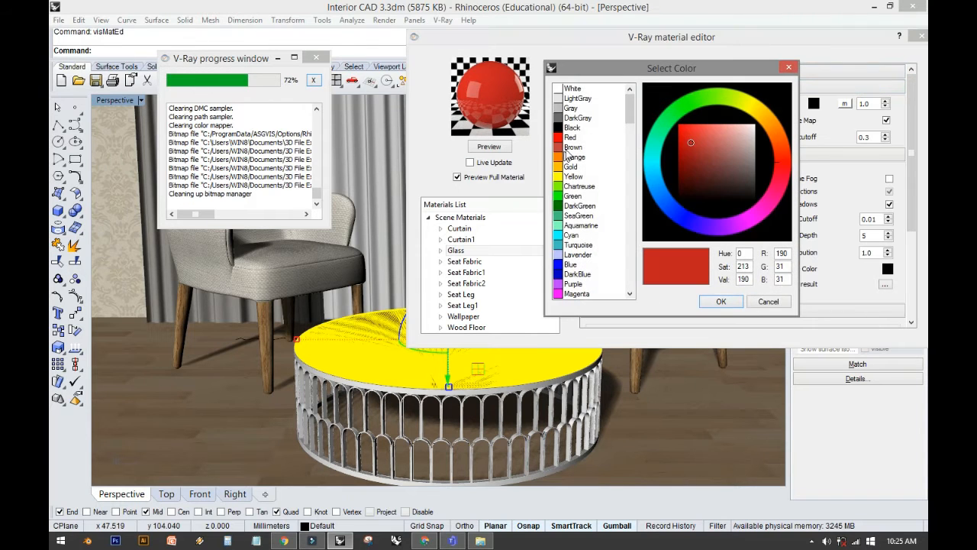
pyautogui.click(581, 225)
pyautogui.click(721, 301)
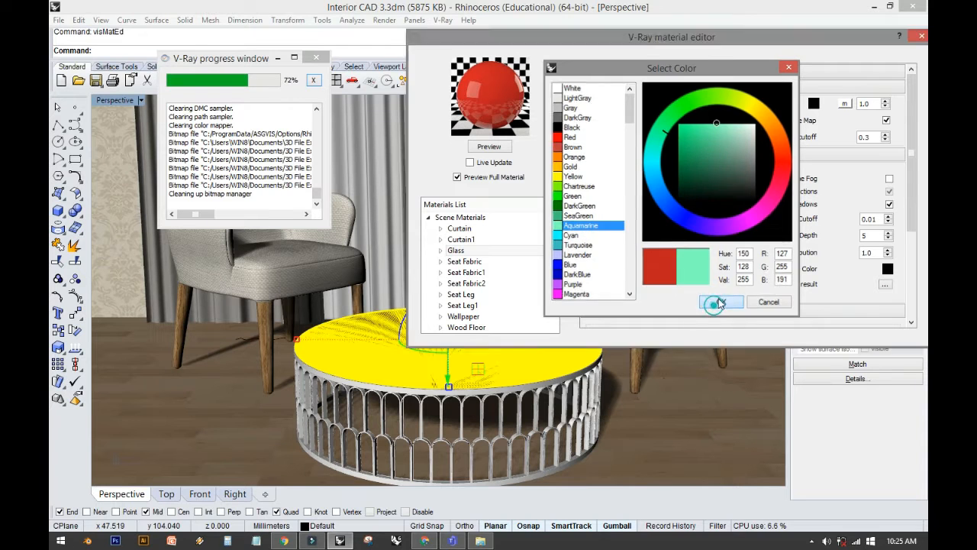
# Set the Glass material's transparency color to White, refresh its preview, and close the V-Ray material editor.
pyautogui.click(814, 104)
pyautogui.click(575, 88)
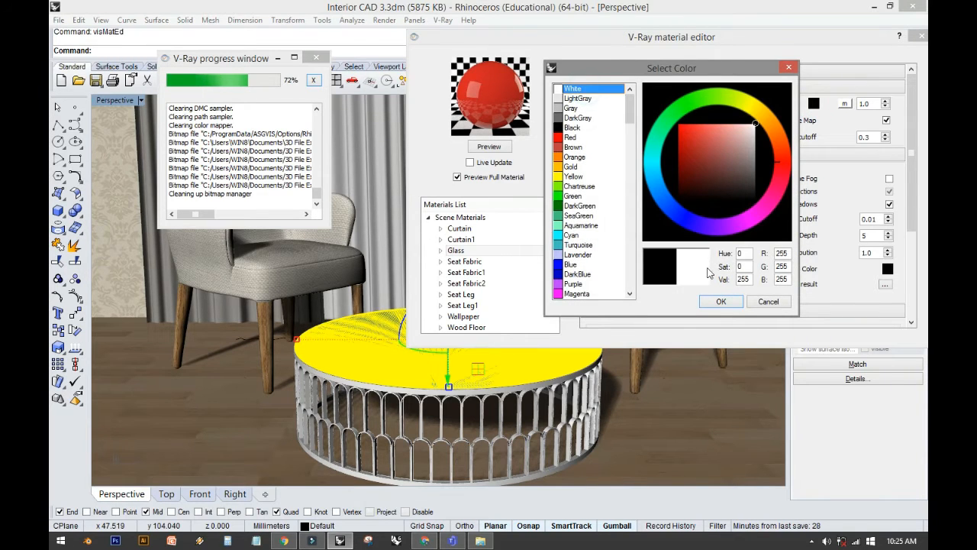
pyautogui.click(718, 302)
pyautogui.click(491, 150)
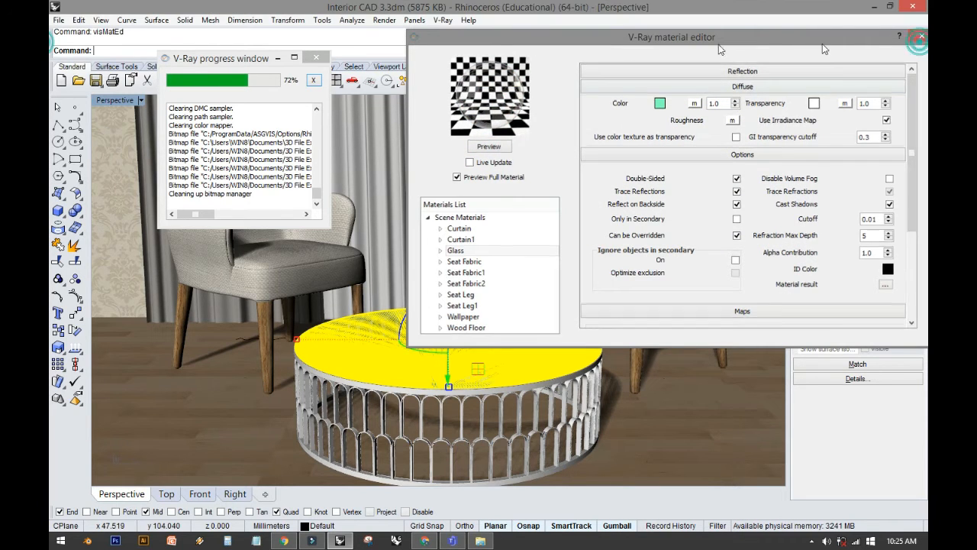
pyautogui.click(922, 36)
# Run a V-Ray test render of the armchairs and table, then close the render windows and deselect the tabletop.
pyautogui.click(519, 82)
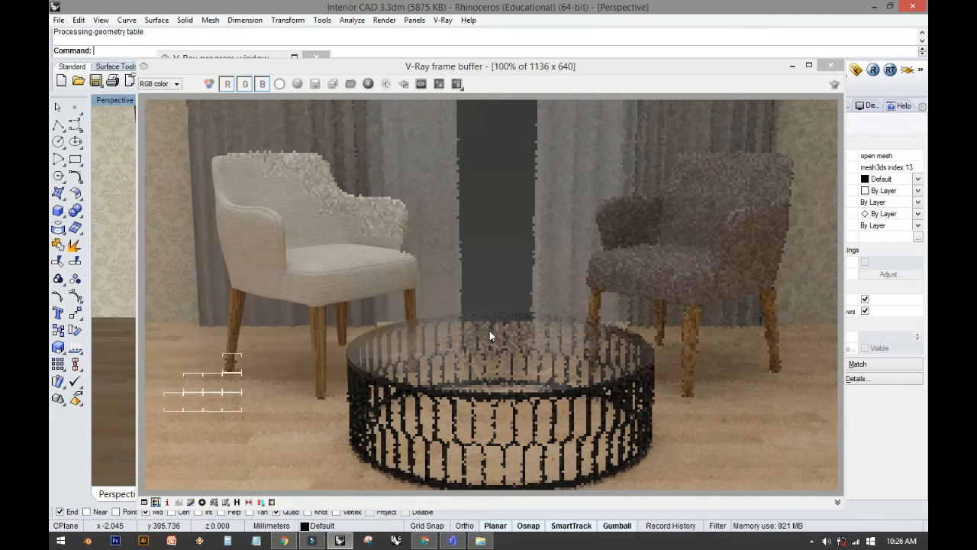
pyautogui.press('Return')
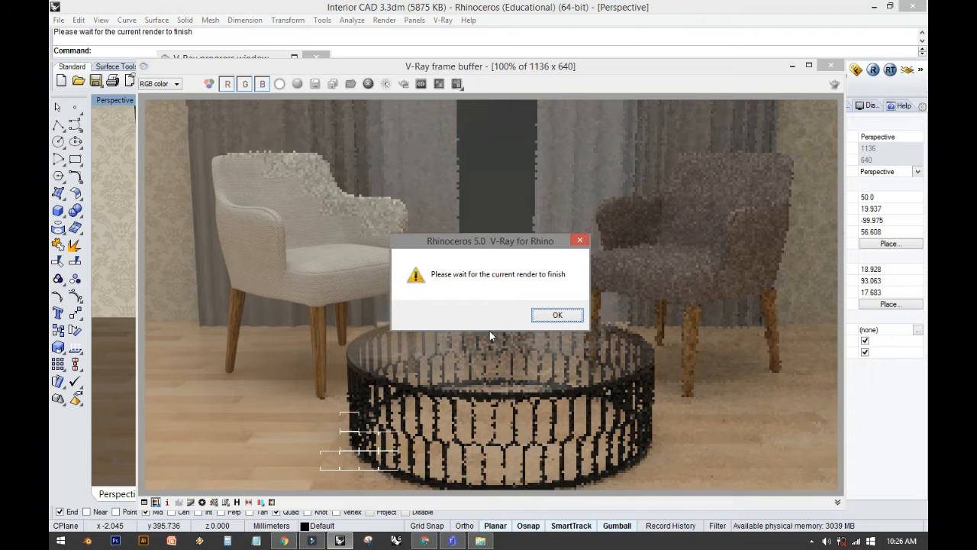
pyautogui.click(541, 318)
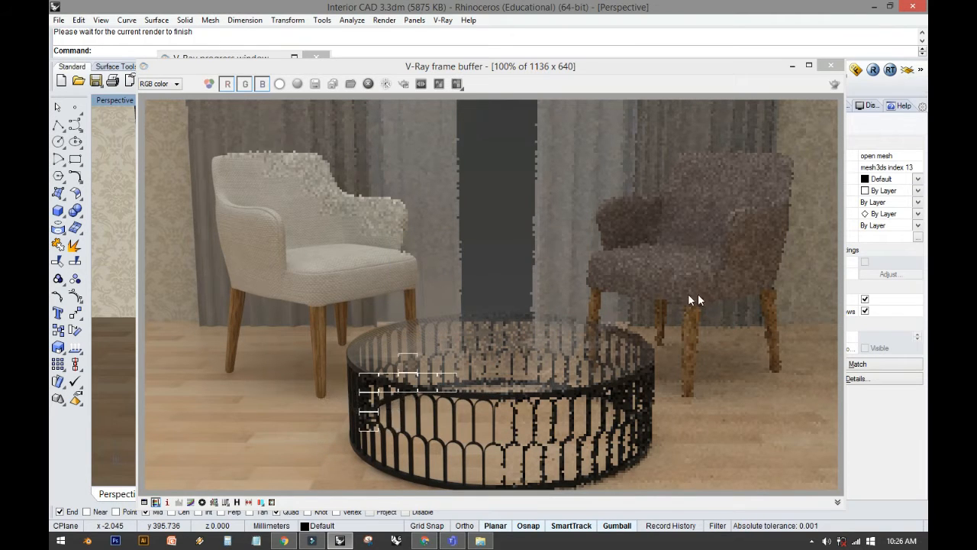
pyautogui.click(831, 67)
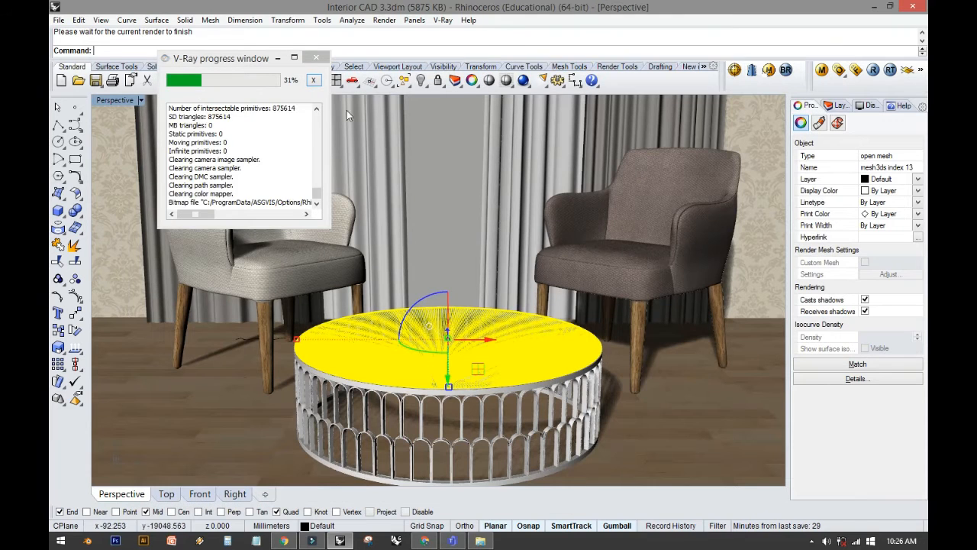
pyautogui.click(316, 57)
pyautogui.click(439, 176)
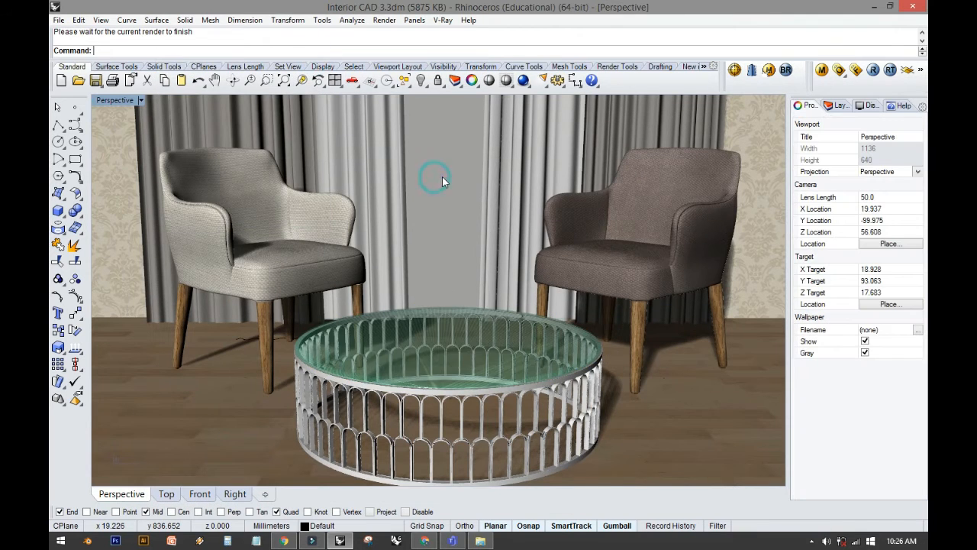
# Draw a thin box across the room's floor in the Top view, starting near the room's back-left corner.
pyautogui.scroll(3, 444, 187)
pyautogui.keyDown('ctrl'); pyautogui.moveTo(445, 206); pyautogui.dragTo(428, 298, button='right'); pyautogui.keyUp('ctrl')
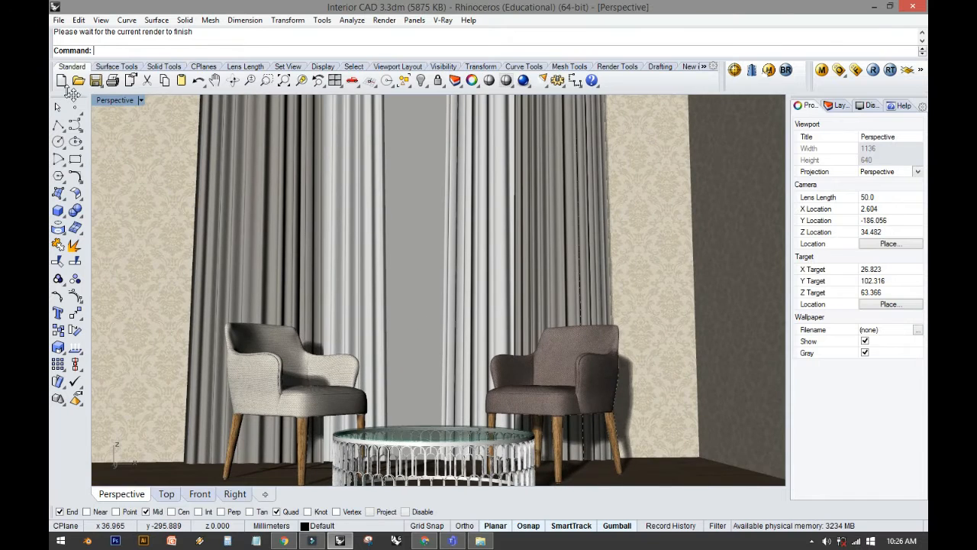
pyautogui.doubleClick(105, 103)
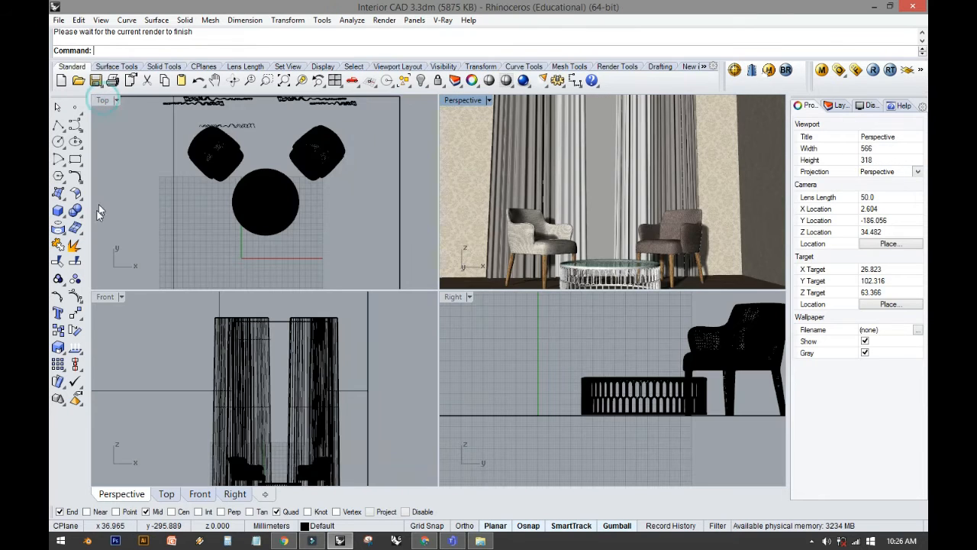
pyautogui.click(58, 212)
pyautogui.scroll(-5, 190, 140)
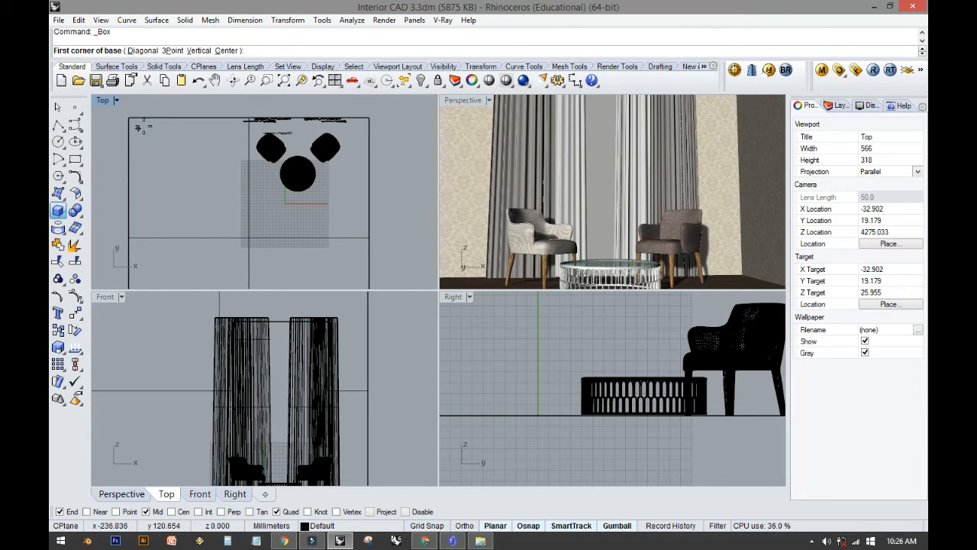
pyautogui.click(140, 126)
pyautogui.moveTo(297, 240); pyautogui.dragTo(281, 195, button='right')
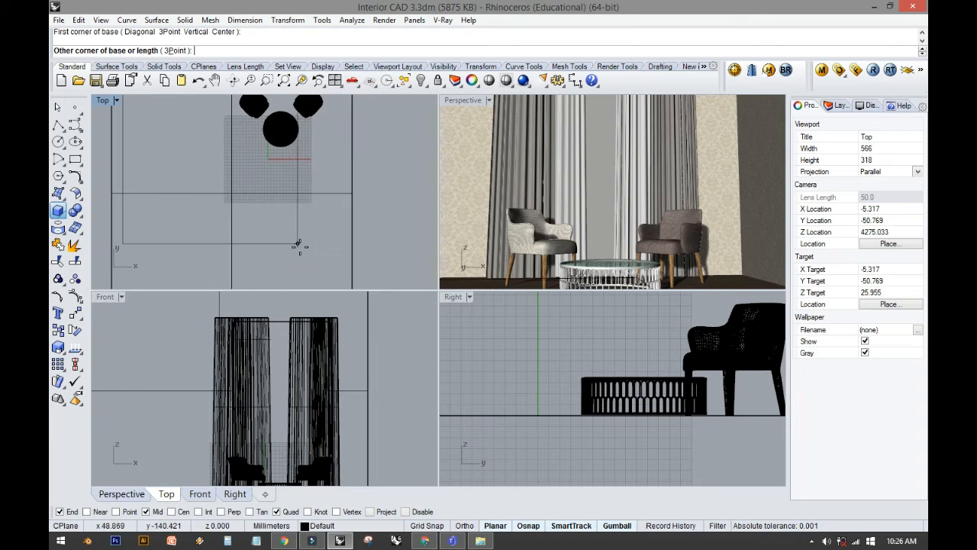
pyautogui.click(343, 257)
pyautogui.scroll(-3, 266, 349)
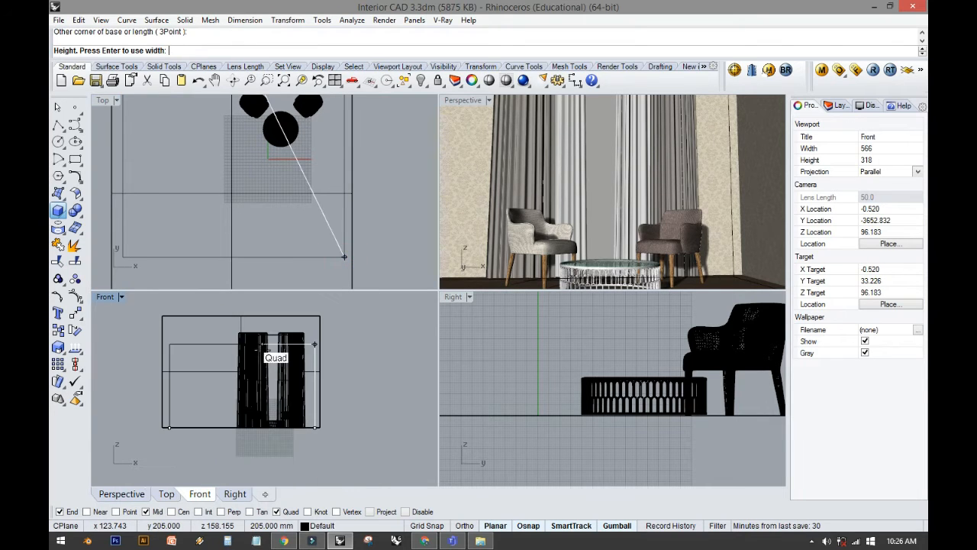
pyautogui.click(196, 420)
# Raise the thin box about 167 mm to form a ceiling slab over the seating area.
pyautogui.moveTo(246, 387); pyautogui.dragTo(256, 319)
pyautogui.doubleClick(448, 101)
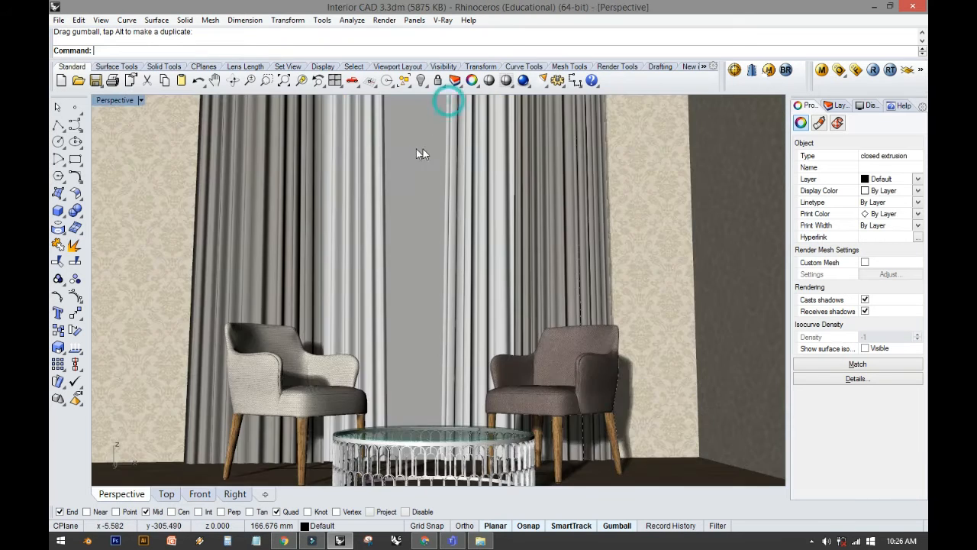
pyautogui.scroll(-9, 412, 149)
pyautogui.keyDown('shift'); pyautogui.moveTo(405, 168); pyautogui.dragTo(355, 273, button='right'); pyautogui.keyUp('shift')
pyautogui.scroll(4, 347, 227)
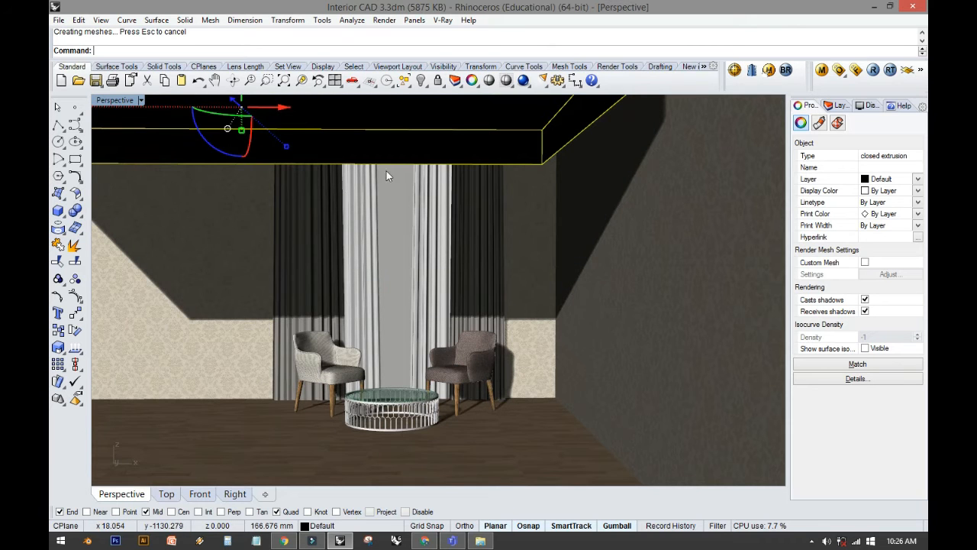
pyautogui.press('Escape')
pyautogui.moveTo(312, 176)
pyautogui.mouseDown(button='right')
pyautogui.moveTo(441, 166)
pyautogui.moveTo(386, 144)
pyautogui.moveTo(324, 189)
pyautogui.moveTo(286, 175)
pyautogui.moveTo(298, 177)
pyautogui.mouseUp(button='right')
pyautogui.keyDown('shift'); pyautogui.moveTo(158, 128); pyautogui.dragTo(159, 118, button='right'); pyautogui.keyUp('shift')
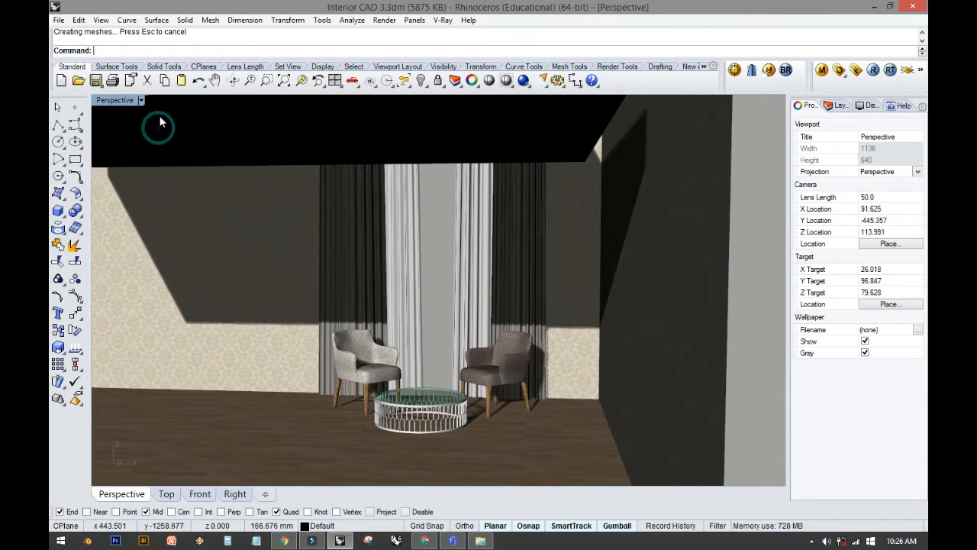
# Draw a rectangular plane in the Top view between opposite corners of the room's outline to cover the room.
pyautogui.click(59, 196)
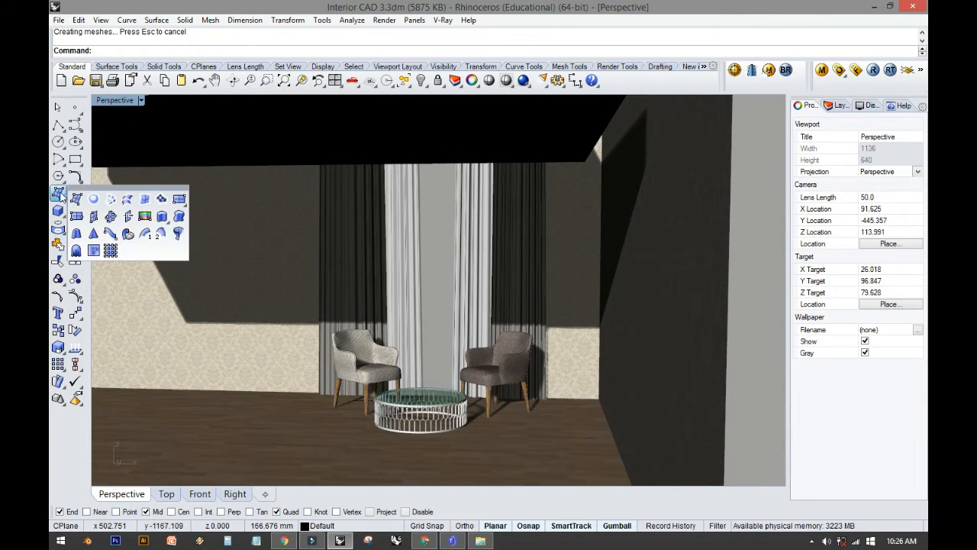
pyautogui.click(178, 200)
pyautogui.doubleClick(115, 102)
pyautogui.scroll(-3, 126, 118)
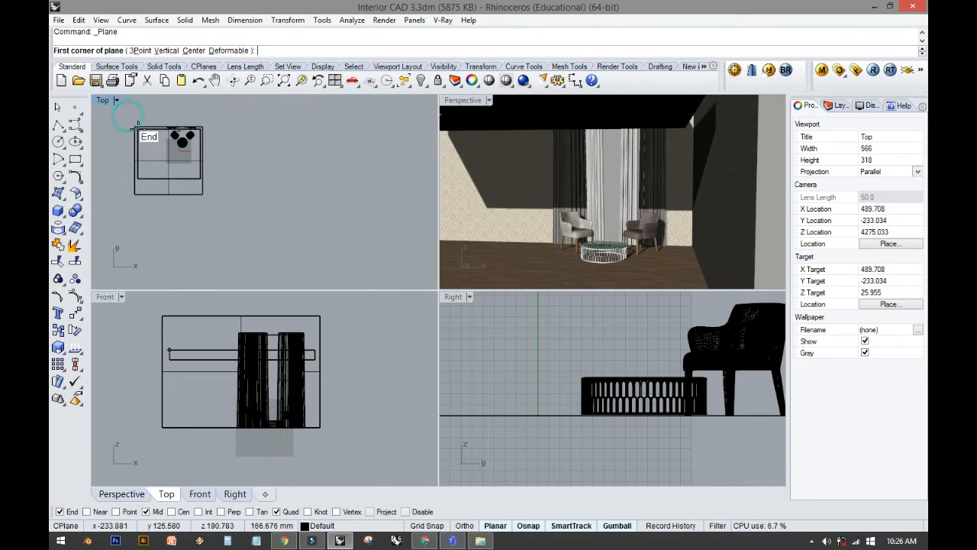
pyautogui.click(136, 127)
pyautogui.click(201, 194)
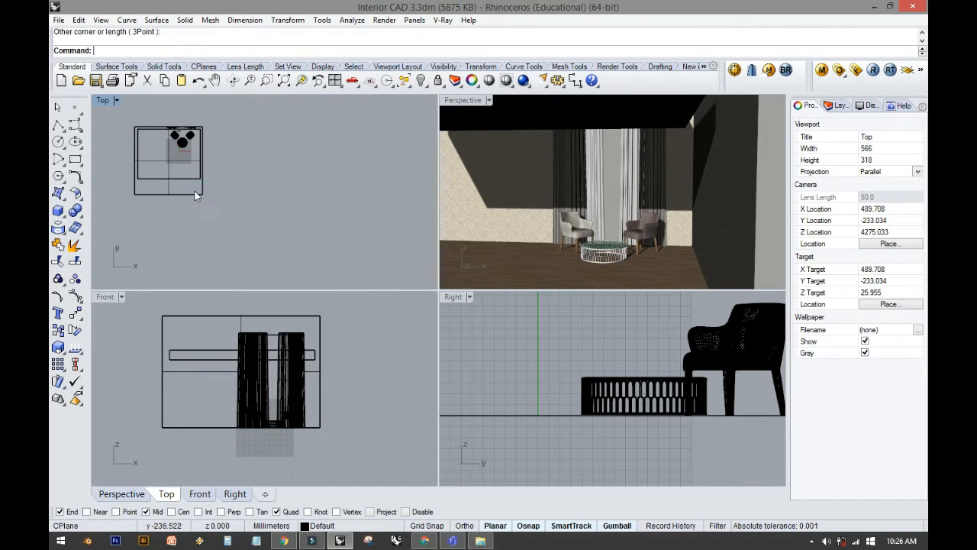
pyautogui.click(194, 200)
pyautogui.click(222, 222)
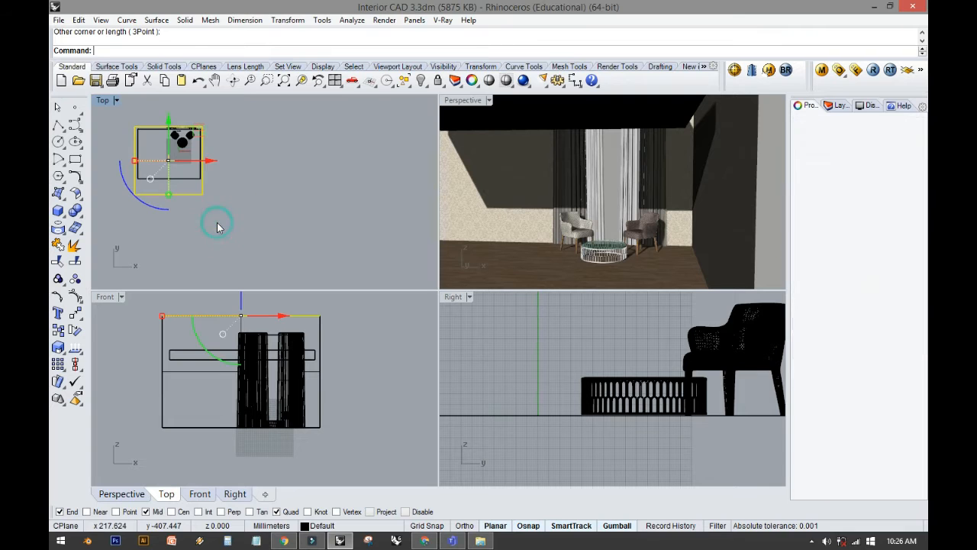
pyautogui.click(276, 308)
# Lower the room-wide ceiling plane about 96 mm in the Perspective view and frame the seating area.
pyautogui.doubleClick(472, 100)
pyautogui.scroll(1, 464, 135)
pyautogui.click(430, 201)
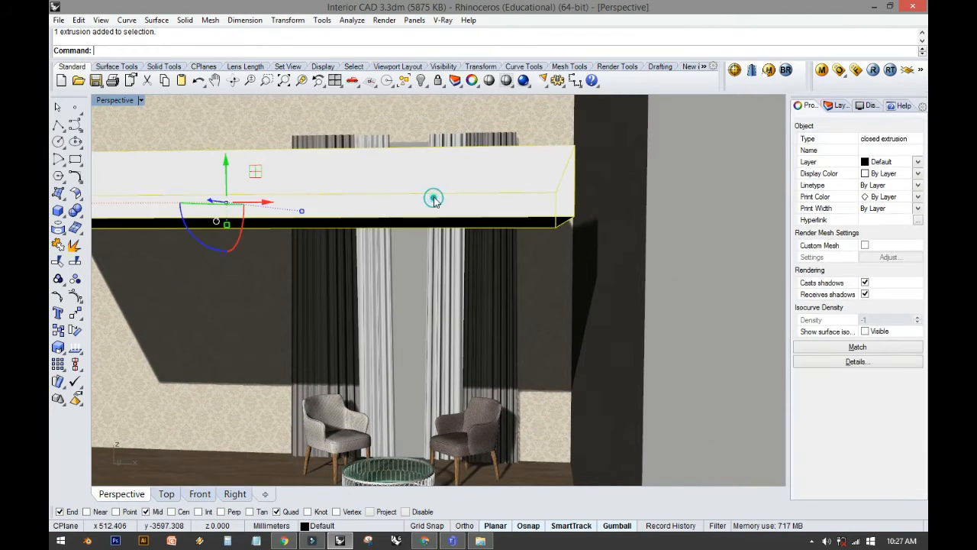
pyautogui.scroll(3, 413, 200)
pyautogui.scroll(-5, 407, 203)
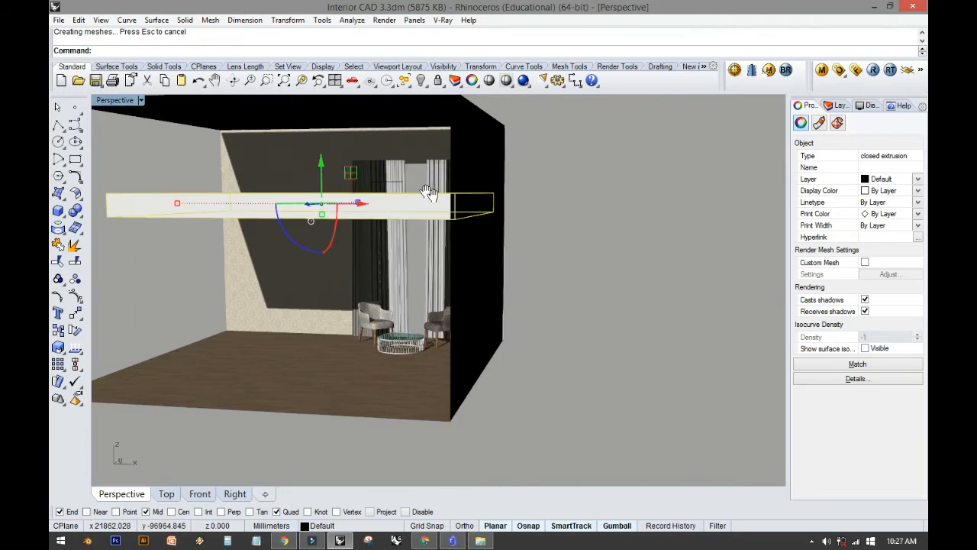
pyautogui.click(427, 147)
pyautogui.click(422, 137)
pyautogui.moveTo(342, 105); pyautogui.dragTo(324, 194)
pyautogui.click(573, 297)
pyautogui.moveTo(493, 264); pyautogui.dragTo(497, 243, button='right')
pyautogui.scroll(6, 482, 263)
pyautogui.scroll(3, 466, 267)
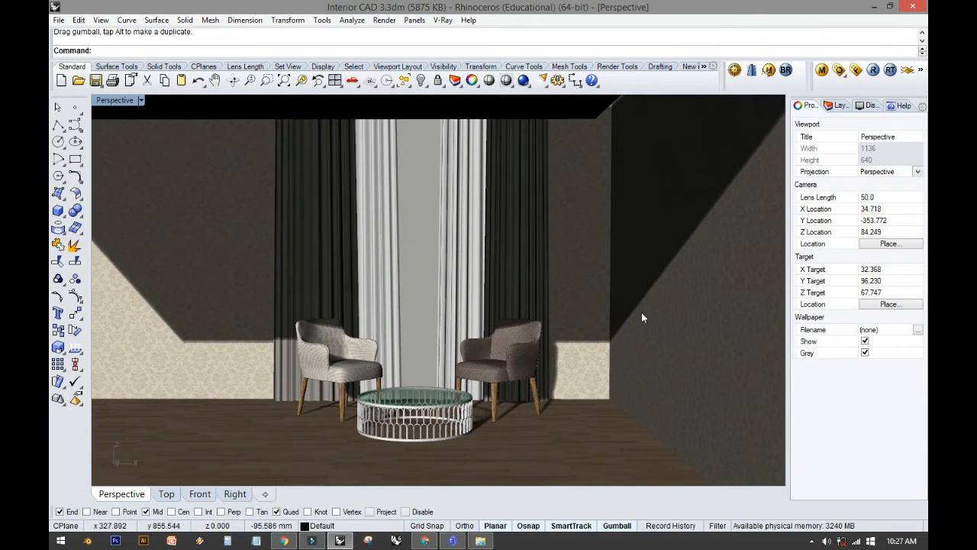
# Copy the right wall surface about 241 mm to the left to enclose the seating area.
pyautogui.click(666, 286)
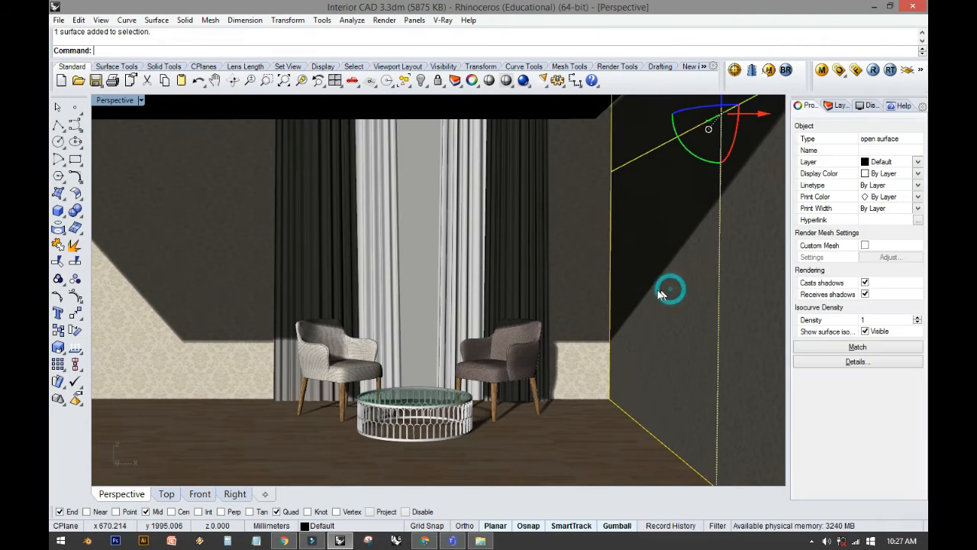
pyautogui.scroll(-3, 727, 161)
pyautogui.moveTo(747, 147); pyautogui.dragTo(464, 145)
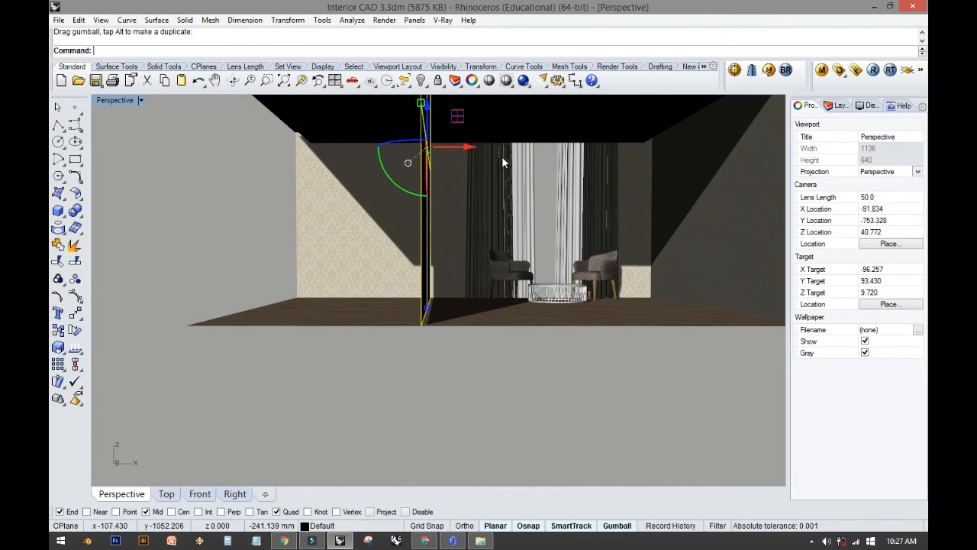
pyautogui.press('Escape')
pyautogui.moveTo(541, 204); pyautogui.dragTo(461, 212, button='right')
pyautogui.scroll(5, 461, 212)
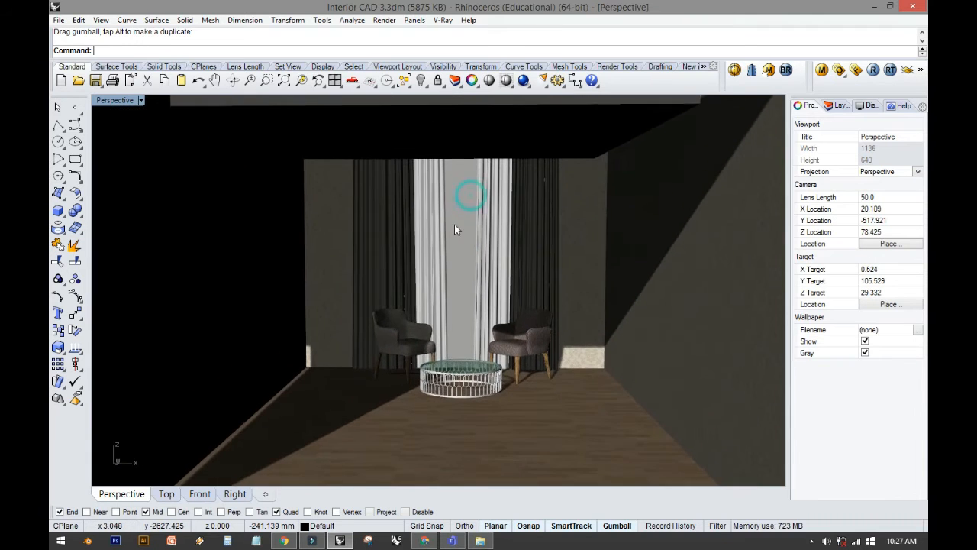
# Narrow the ceiling slab and shift it about 74 mm to the right so it covers the enclosed area.
pyautogui.click(428, 155)
pyautogui.scroll(-5, 412, 154)
pyautogui.moveTo(231, 166); pyautogui.dragTo(283, 167)
pyautogui.moveTo(442, 166); pyautogui.dragTo(518, 167)
# Frame the enclosed seating area, run a V-Ray test render, and close the progress window and material editor.
pyautogui.click(662, 190)
pyautogui.moveTo(661, 190); pyautogui.dragTo(569, 235, button='right')
pyautogui.keyDown('shift'); pyautogui.moveTo(570, 235); pyautogui.dragTo(558, 259, button='right'); pyautogui.keyUp('shift')
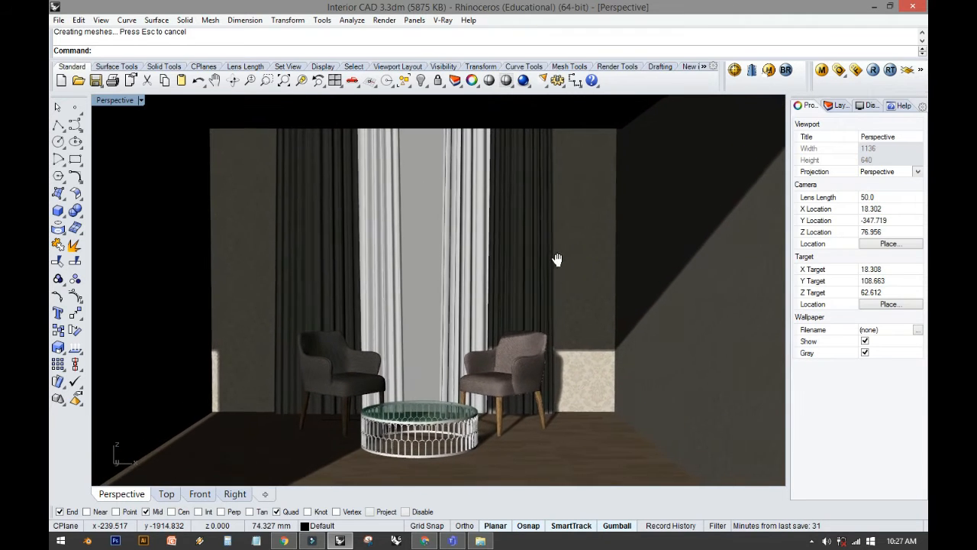
pyautogui.click(524, 81)
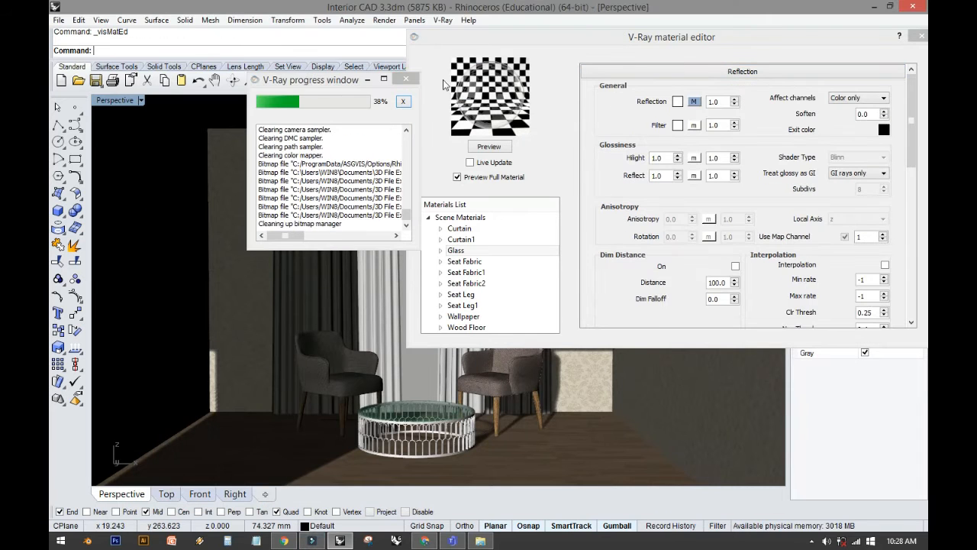
pyautogui.click(404, 80)
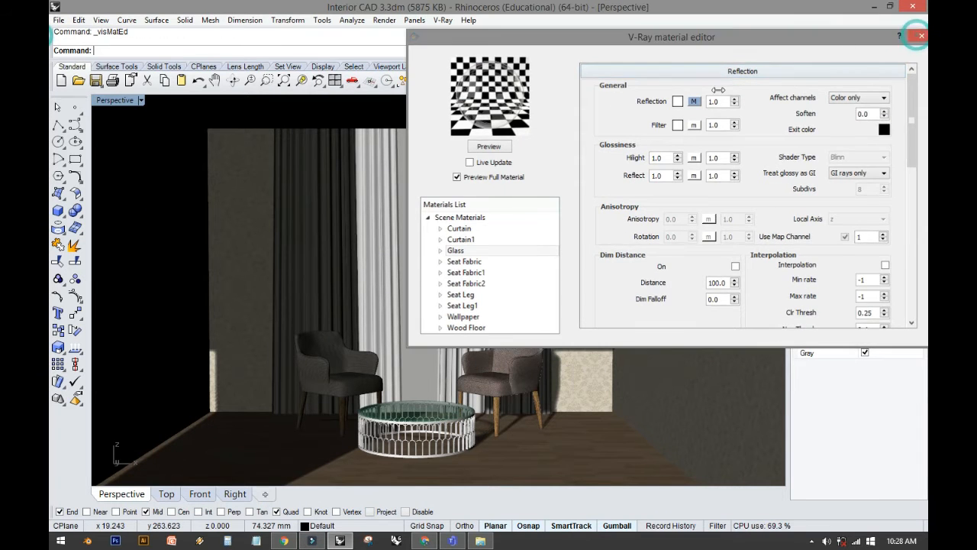
pyautogui.click(920, 36)
pyautogui.keyDown('shift'); pyautogui.moveTo(473, 181); pyautogui.dragTo(492, 183, button='right'); pyautogui.keyUp('shift')
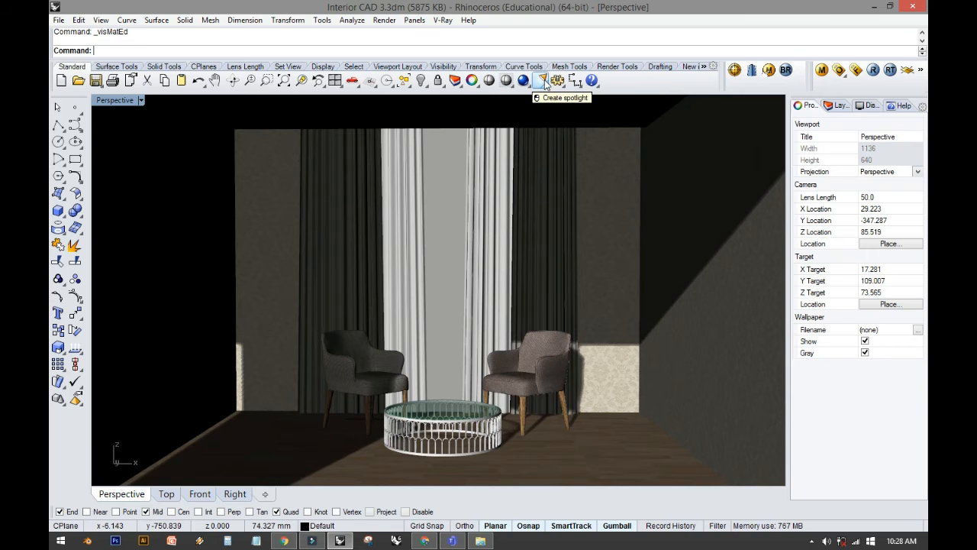
pyautogui.click(920, 71)
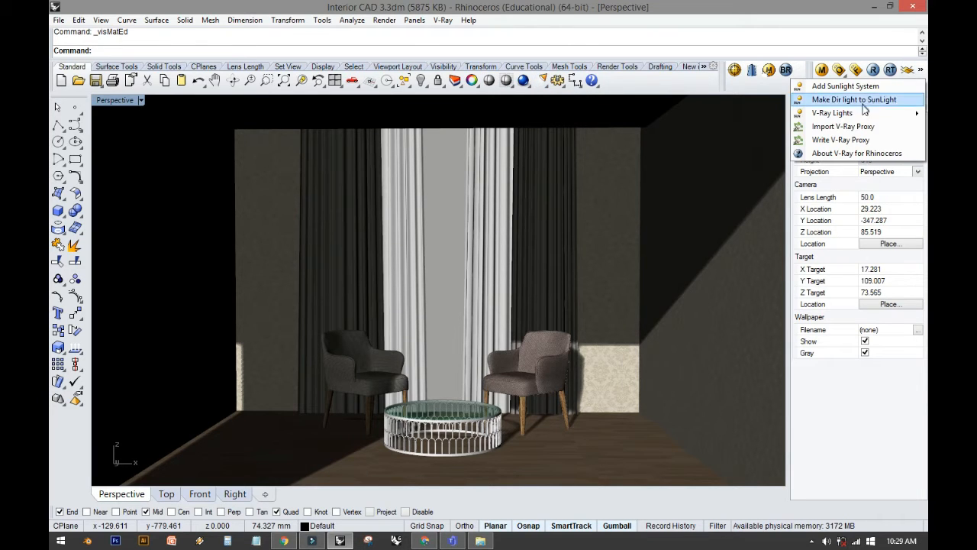
pyautogui.moveTo(858, 113)
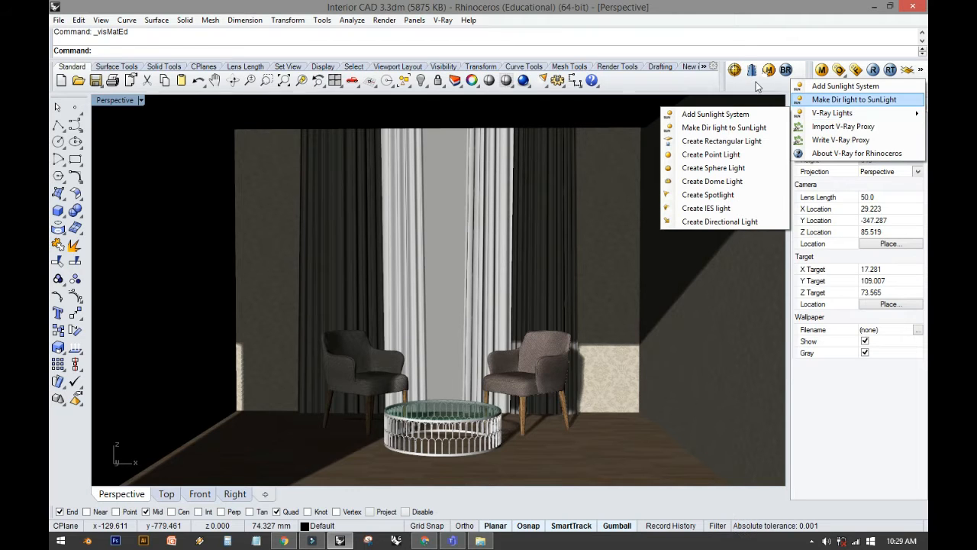
pyautogui.click(752, 17)
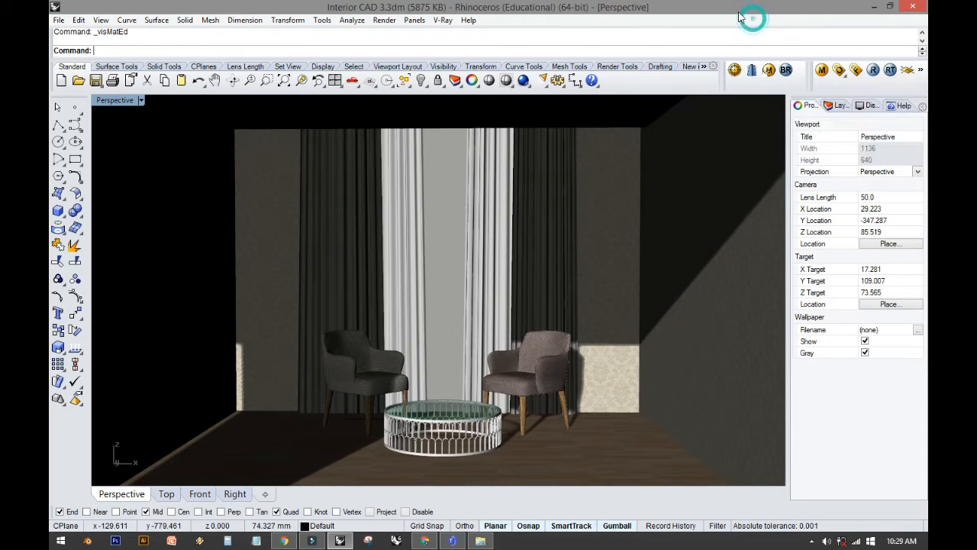
# Show the four-viewport layout, set the Perspective view to Shaded display, and leave the Rectangular Light command.
pyautogui.click(539, 87)
pyautogui.click(539, 86)
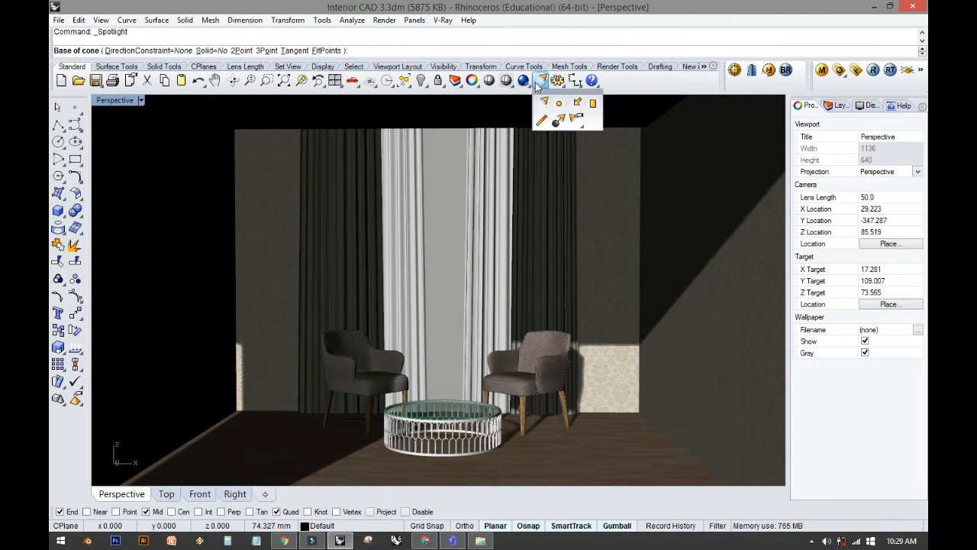
pyautogui.click(591, 107)
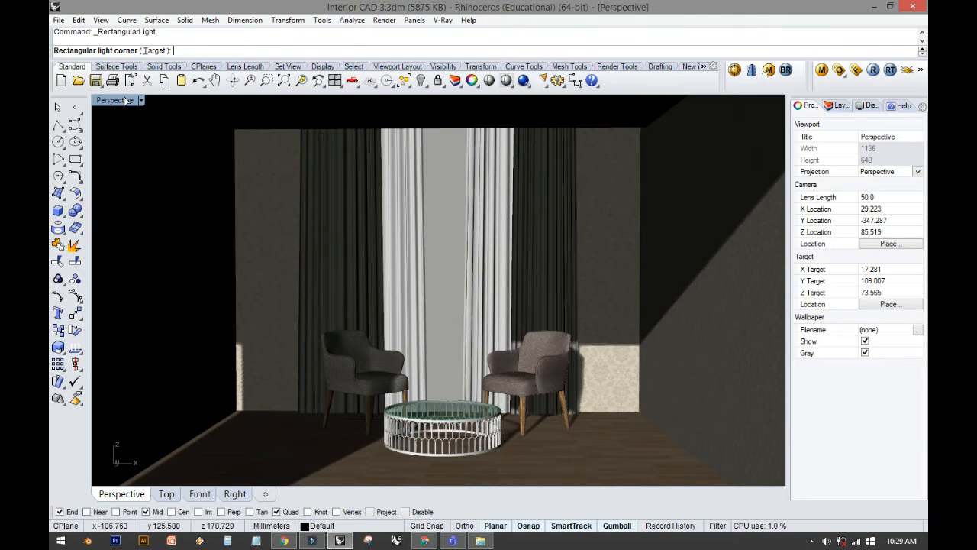
pyautogui.doubleClick(126, 101)
pyautogui.click(491, 101)
pyautogui.click(473, 145)
pyautogui.scroll(3, 165, 132)
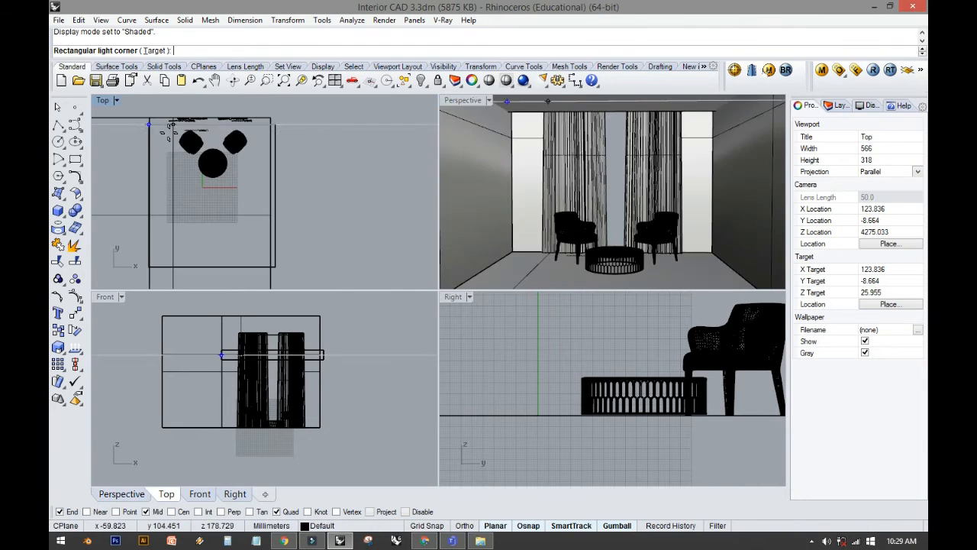
pyautogui.press('Escape')
# Draw a rectangular light in the Top view, spanning both chairs and the back edge of the coffee table.
pyautogui.scroll(5, 169, 155)
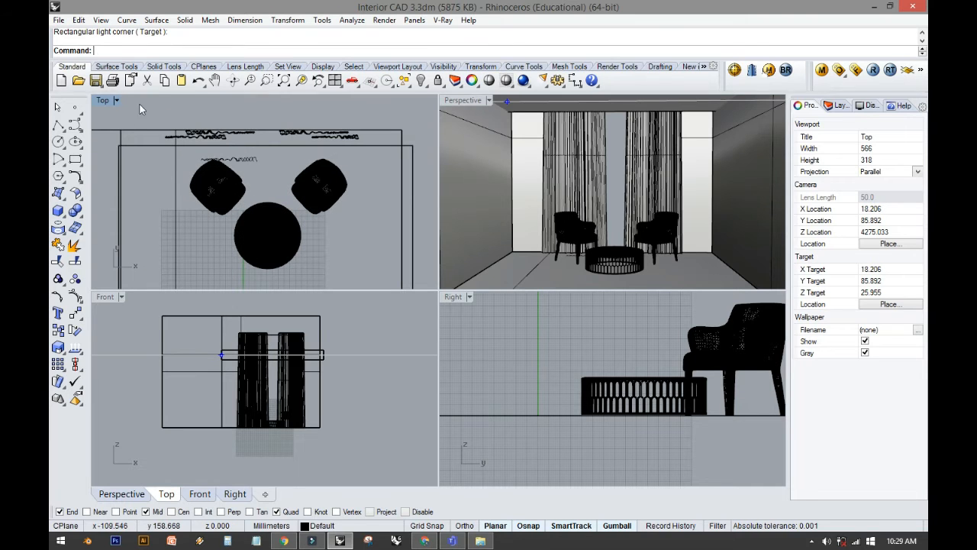
pyautogui.rightClick(152, 184)
pyautogui.click(167, 155)
pyautogui.click(382, 155)
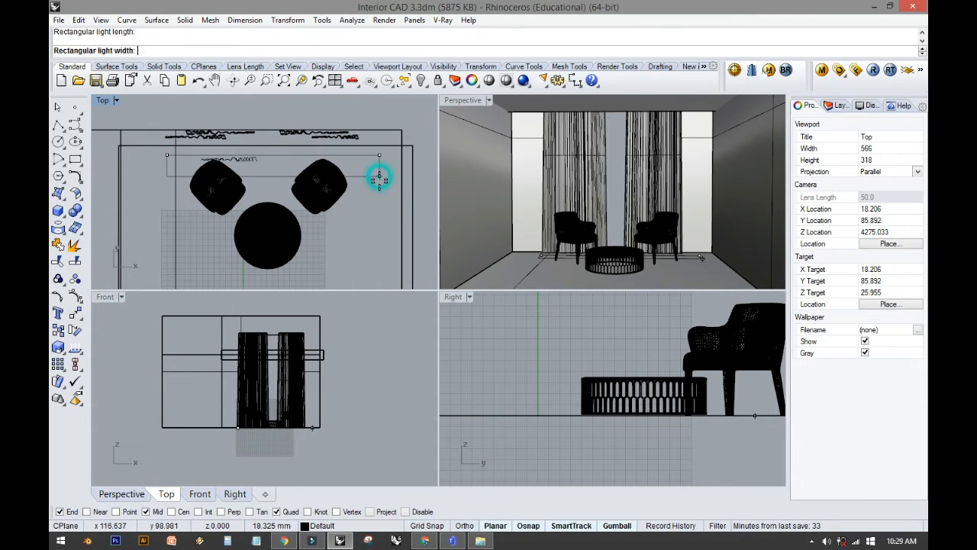
pyautogui.click(380, 216)
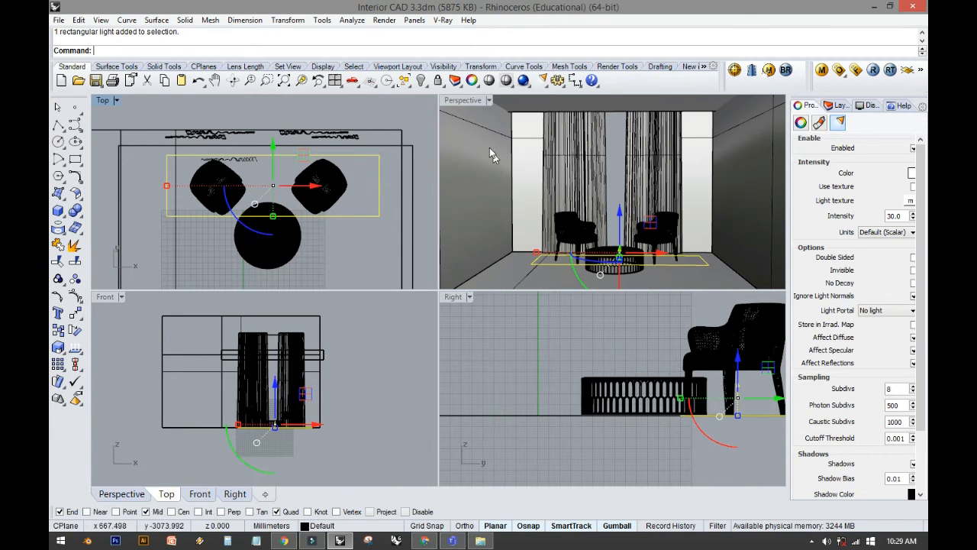
# Raise the rectangular light from the floor in the Perspective view until it sits just below the ceiling.
pyautogui.doubleClick(461, 101)
pyautogui.moveTo(457, 364); pyautogui.dragTo(487, 116)
pyautogui.keyDown('shift'); pyautogui.moveTo(478, 135); pyautogui.dragTo(476, 159, button='right'); pyautogui.keyUp('shift')
pyautogui.moveTo(449, 144); pyautogui.dragTo(452, 124)
pyautogui.click(456, 217)
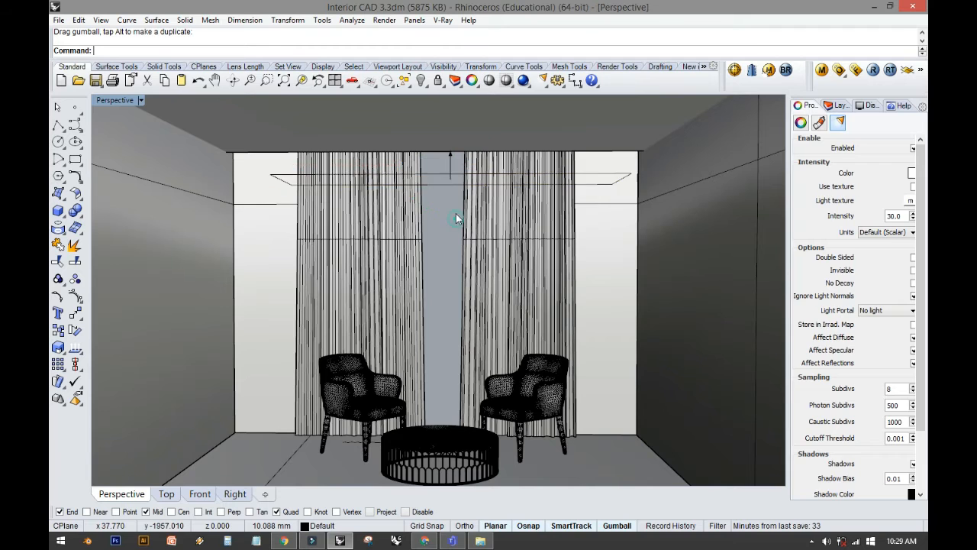
# Rotate the rectangular light 180 degrees in the Right view so that it shines down from the ceiling.
pyautogui.scroll(5, 444, 175)
pyautogui.click(454, 168)
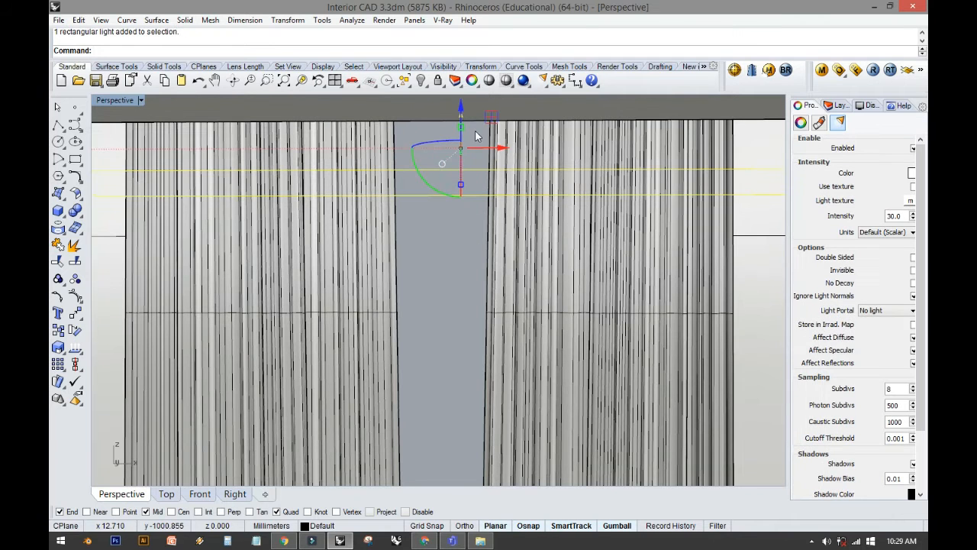
pyautogui.click(419, 220)
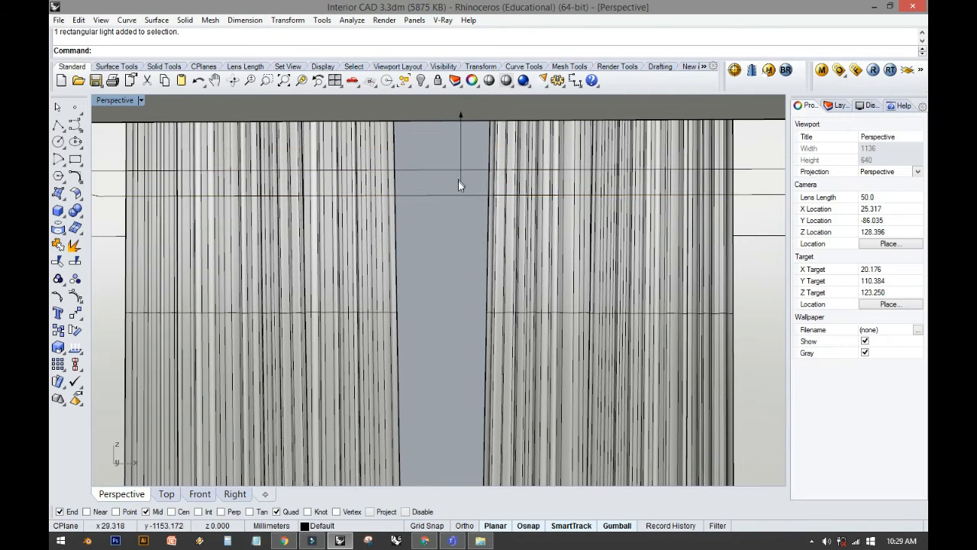
pyautogui.click(447, 175)
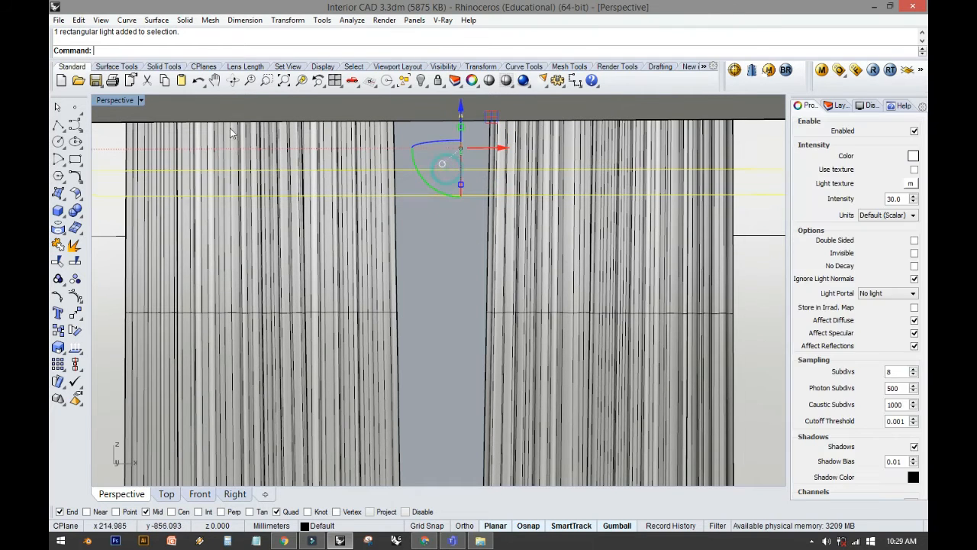
pyautogui.doubleClick(133, 101)
pyautogui.scroll(-8, 574, 368)
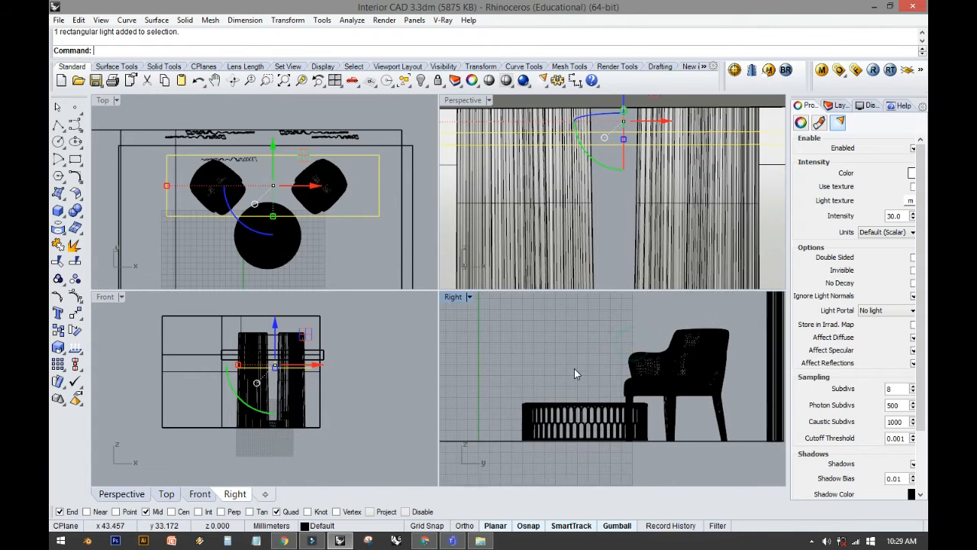
pyautogui.moveTo(561, 345); pyautogui.dragTo(602, 305)
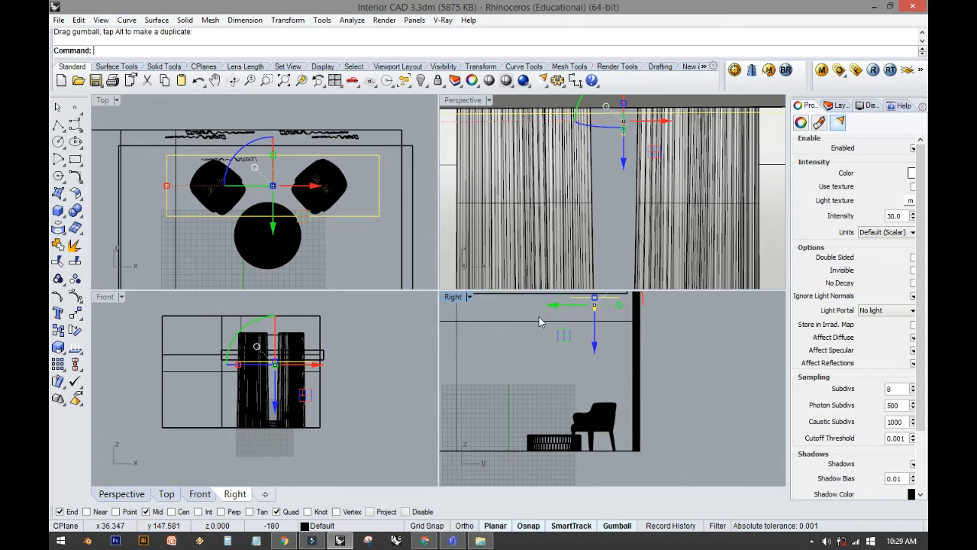
pyautogui.click(539, 318)
# Deepen the rectangular light in the Top view, move it forward over the coffee table, and shift it about 3 mm to the left.
pyautogui.click(368, 216)
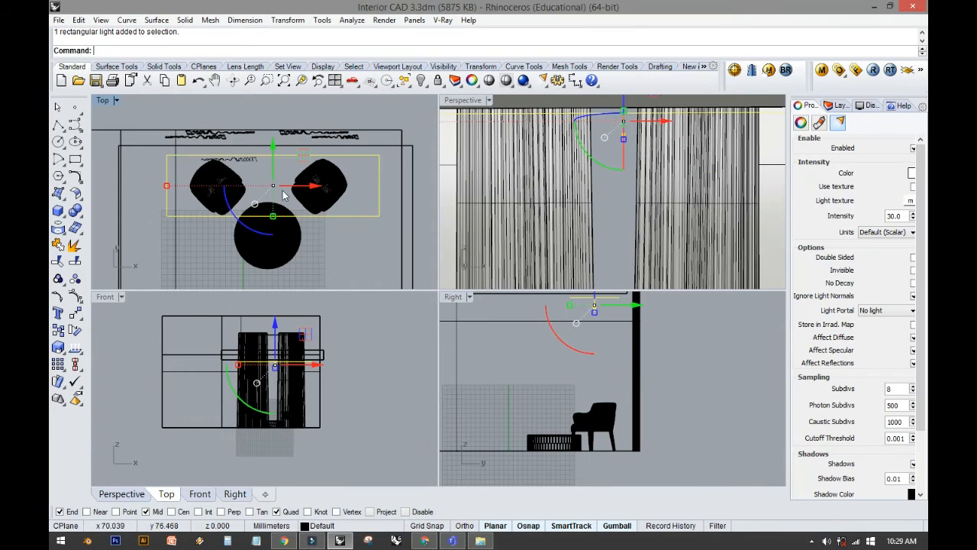
pyautogui.moveTo(273, 221); pyautogui.dragTo(295, 215)
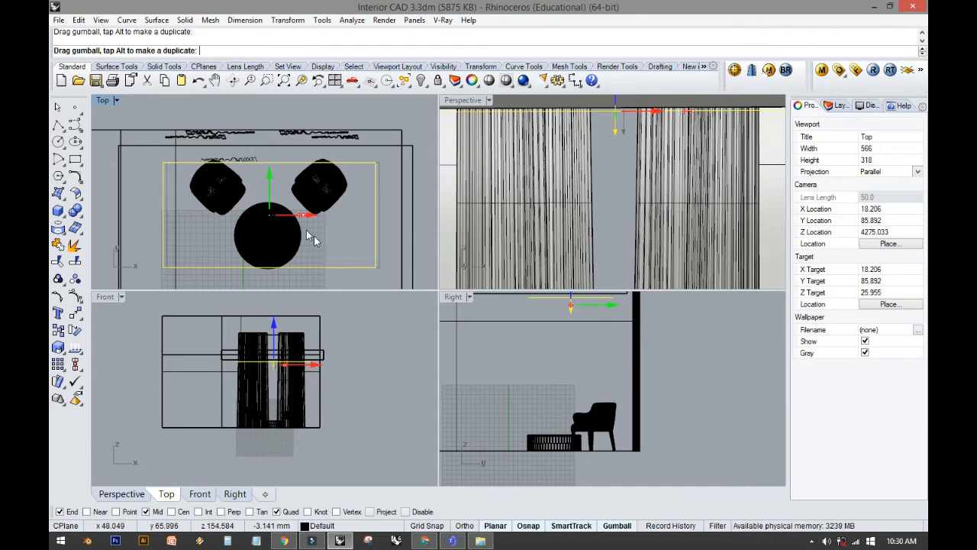
pyautogui.click(318, 241)
pyautogui.doubleClick(463, 103)
pyautogui.keyDown('ctrl'); pyautogui.moveTo(444, 148); pyautogui.dragTo(429, 212, button='right'); pyautogui.keyUp('ctrl')
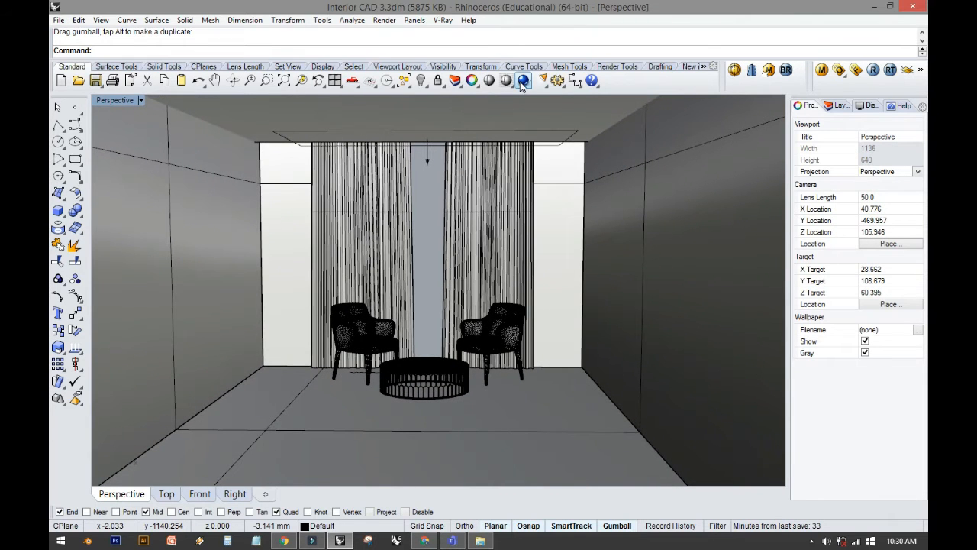
# Override the viewport size in the V-Ray output options with 800x600 and close the option editor.
pyautogui.click(447, 21)
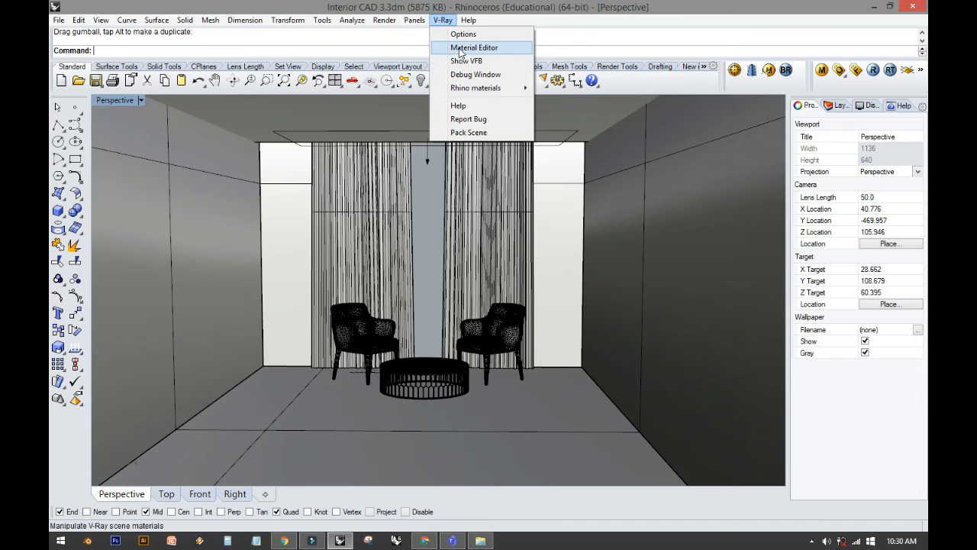
pyautogui.click(462, 33)
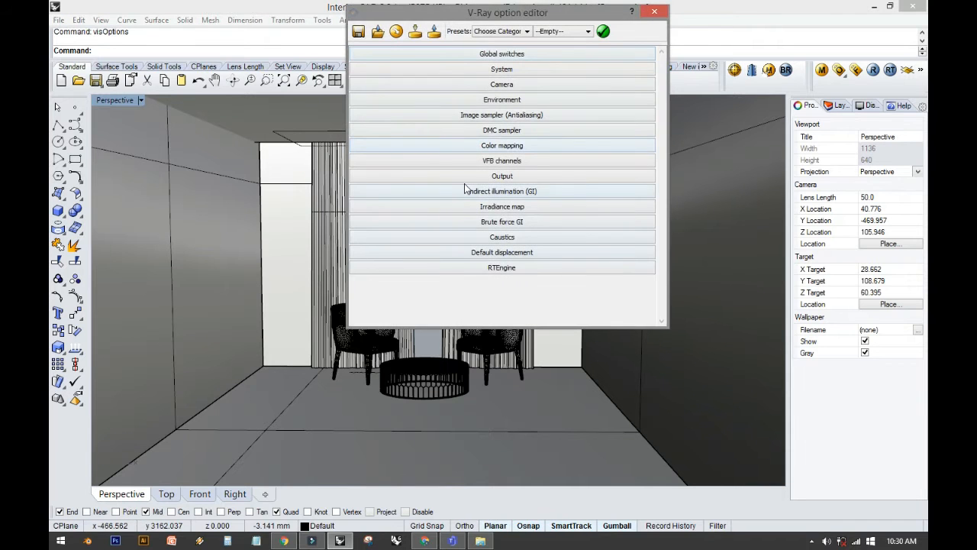
pyautogui.click(466, 177)
pyautogui.click(356, 199)
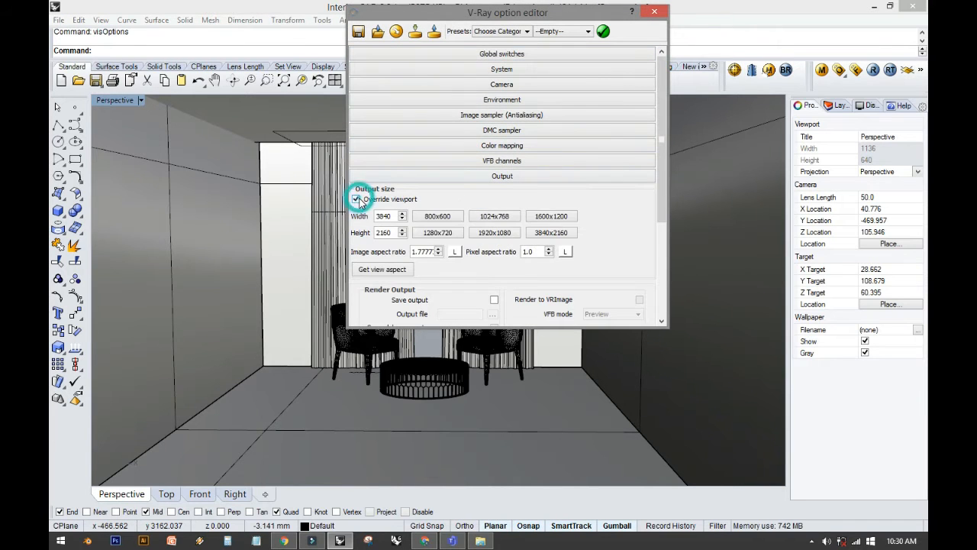
pyautogui.click(451, 217)
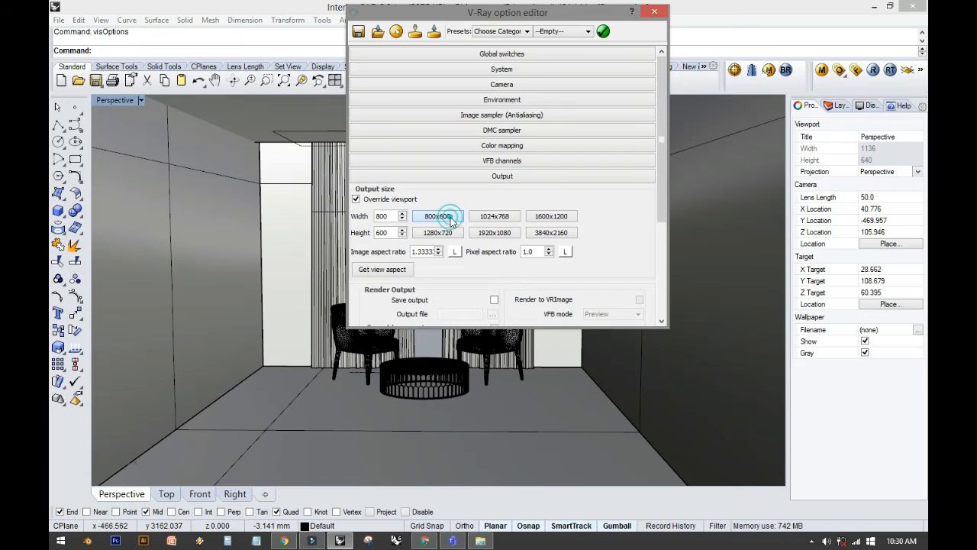
pyautogui.click(655, 12)
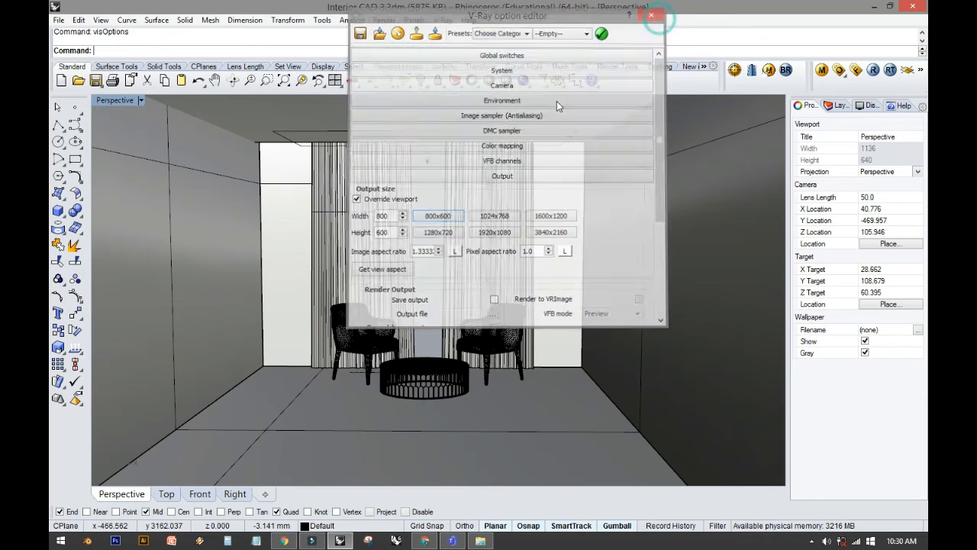
# Center the room in the Perspective view, render it with V-Ray, and close the frame buffer and progress window.
pyautogui.keyDown('shift'); pyautogui.moveTo(391, 209); pyautogui.dragTo(412, 207, button='right'); pyautogui.keyUp('shift')
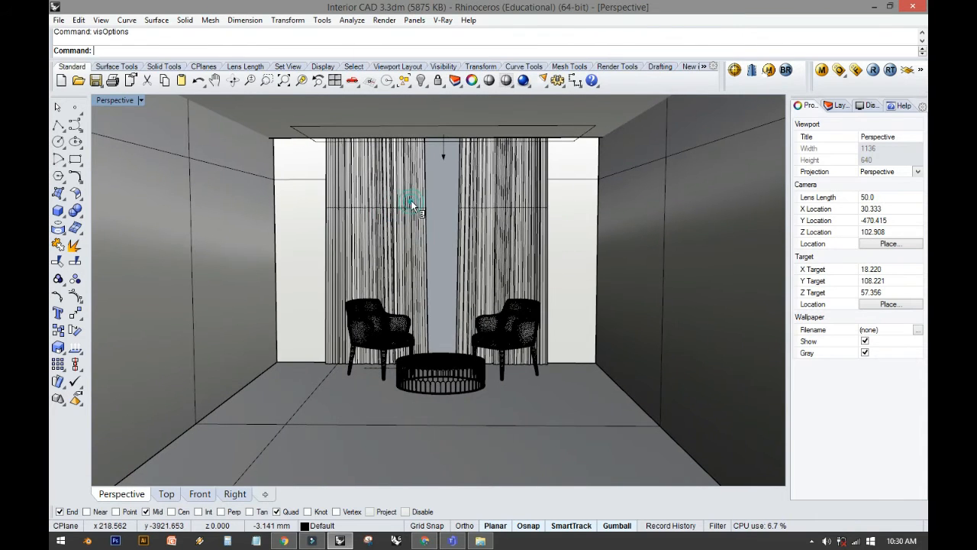
pyautogui.scroll(1, 411, 200)
pyautogui.moveTo(412, 198); pyautogui.dragTo(422, 200, button='right')
pyautogui.click(522, 81)
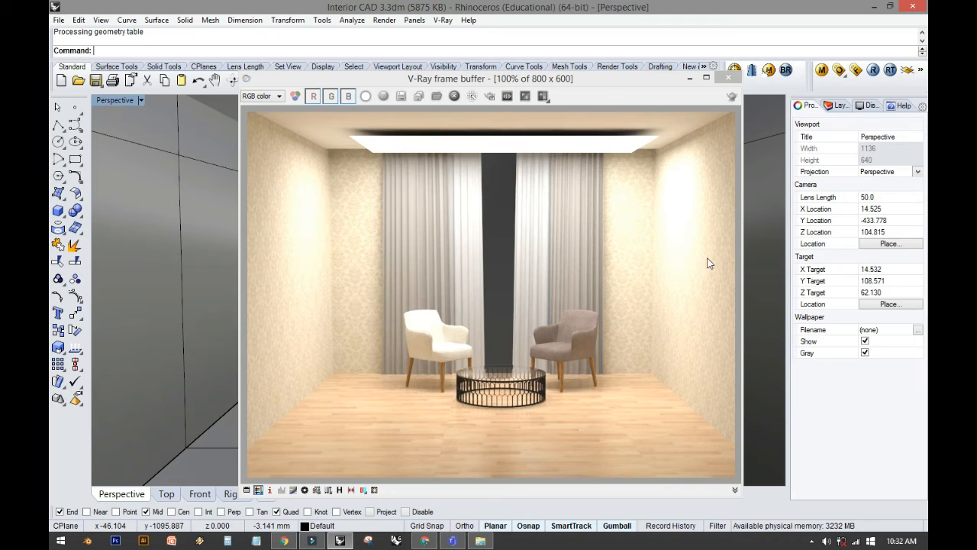
pyautogui.click(727, 80)
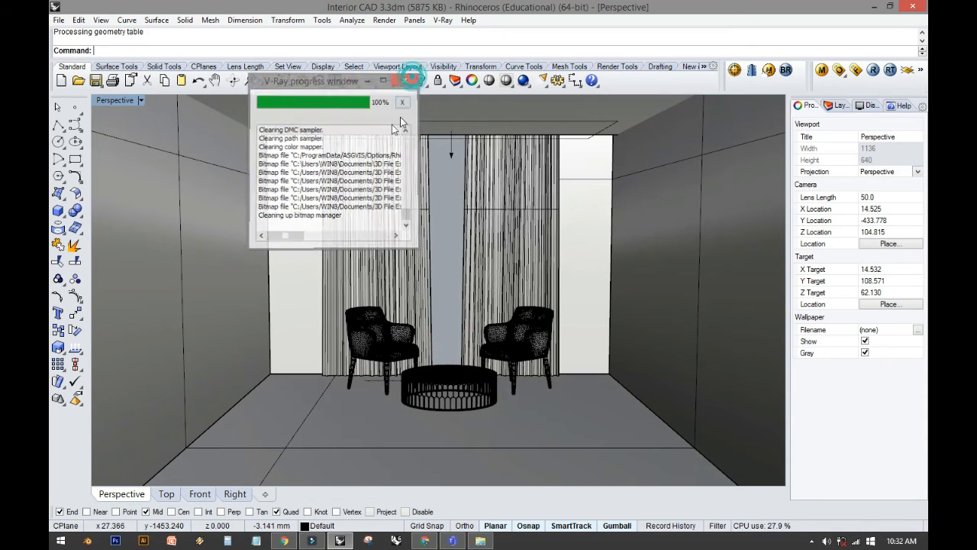
pyautogui.click(409, 80)
# Shorten the rectangular ceiling light from both ends and review the last render in the V-Ray frame buffer.
pyautogui.click(302, 146)
pyautogui.moveTo(303, 146); pyautogui.dragTo(329, 145)
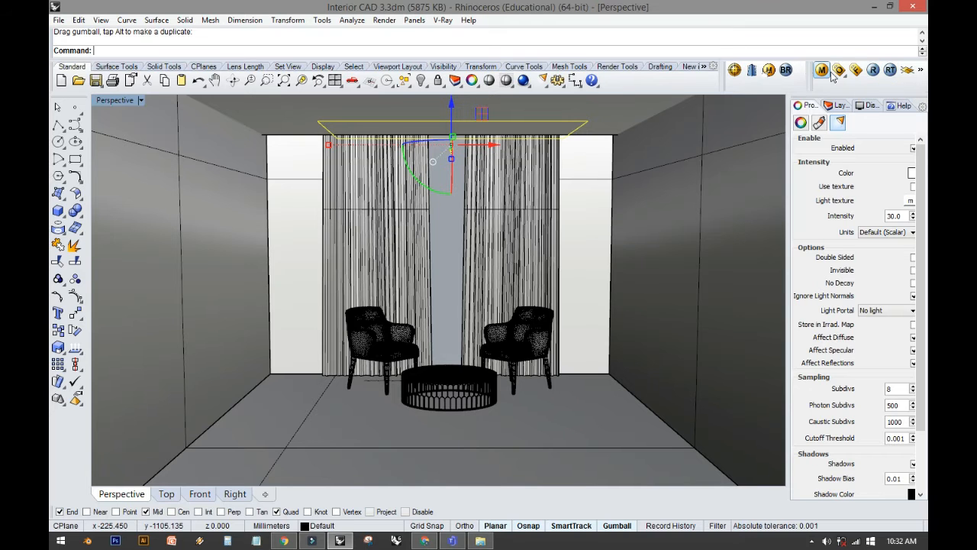
pyautogui.click(854, 75)
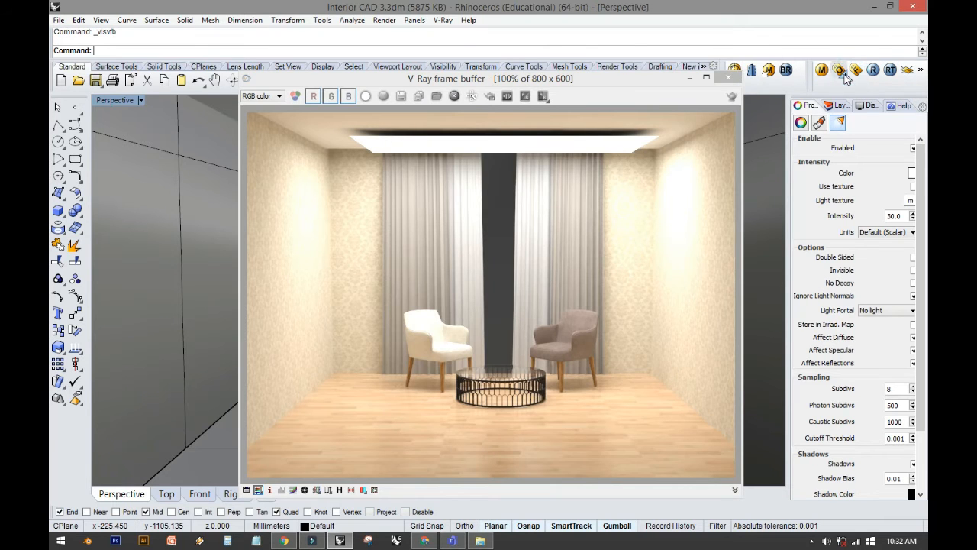
pyautogui.moveTo(627, 78); pyautogui.dragTo(830, 55)
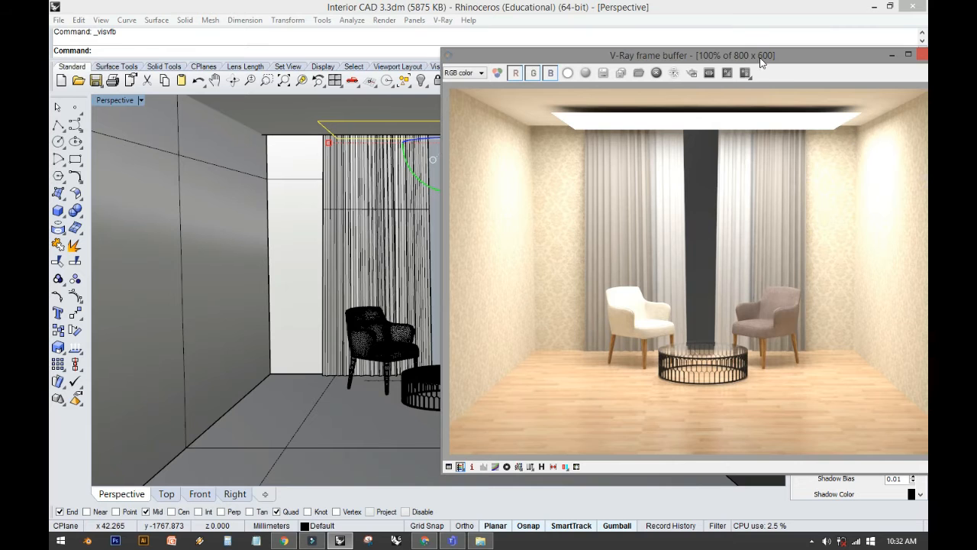
pyautogui.moveTo(804, 62); pyautogui.dragTo(646, 60)
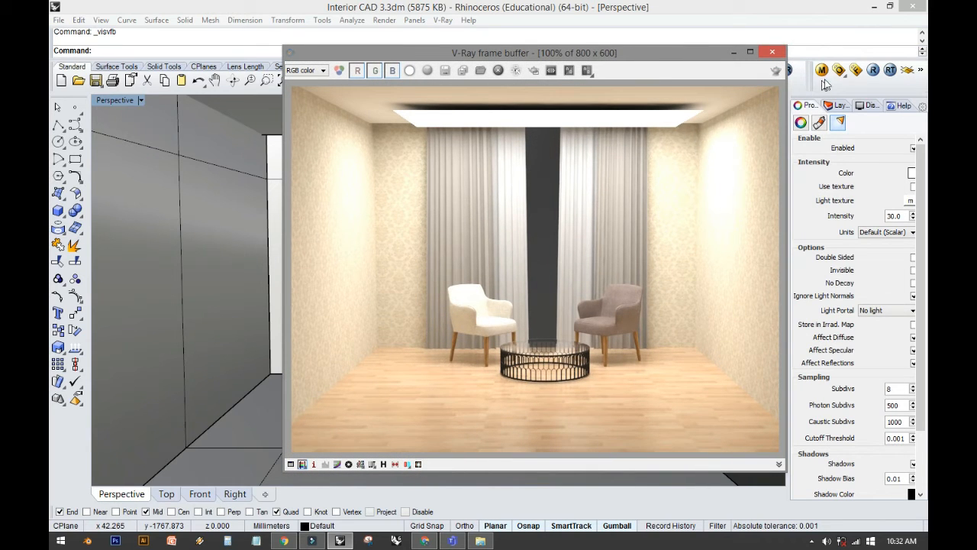
pyautogui.click(776, 54)
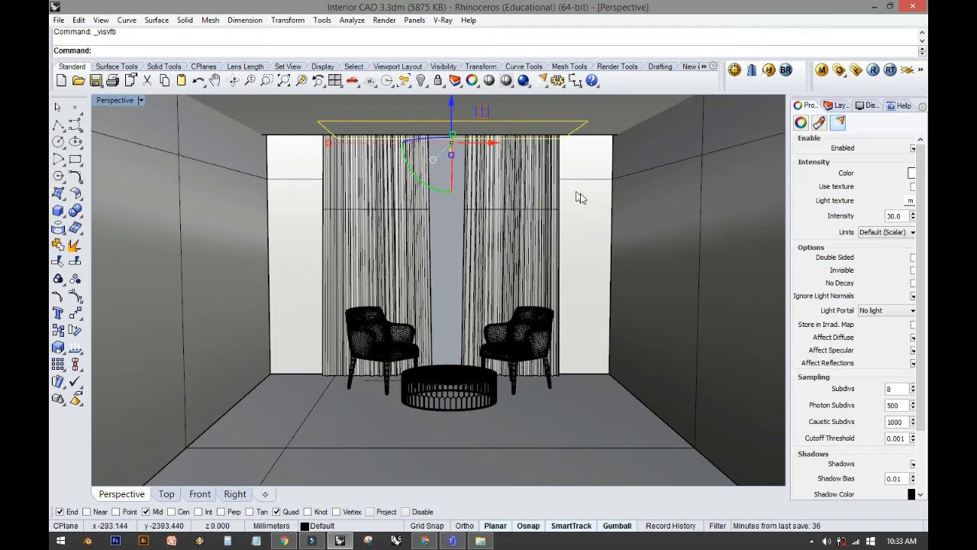
# Reselect the ceiling light, widen the display of its properties, and look at the color choices without changing the color.
pyautogui.click(450, 217)
pyautogui.click(478, 121)
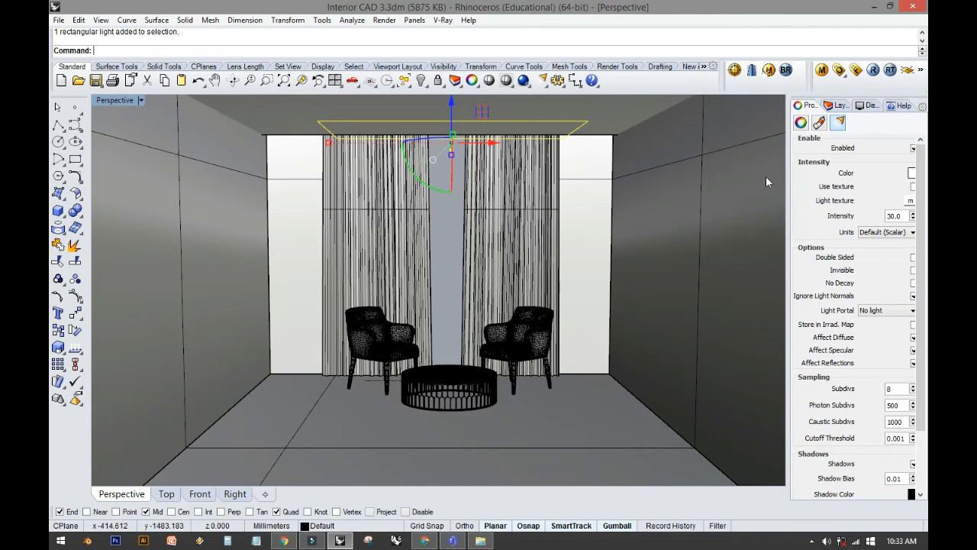
pyautogui.click(834, 107)
pyautogui.click(805, 106)
pyautogui.moveTo(790, 183); pyautogui.dragTo(759, 183)
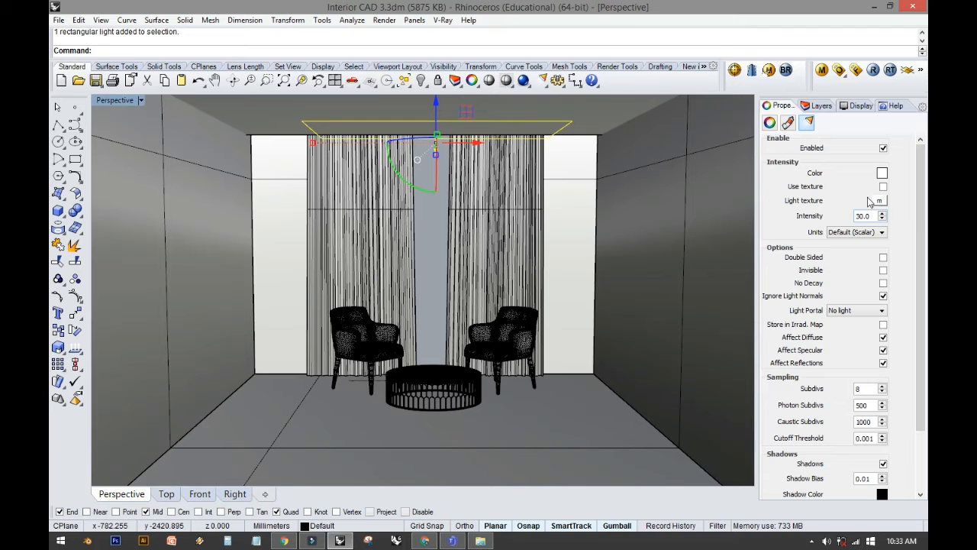
pyautogui.click(882, 173)
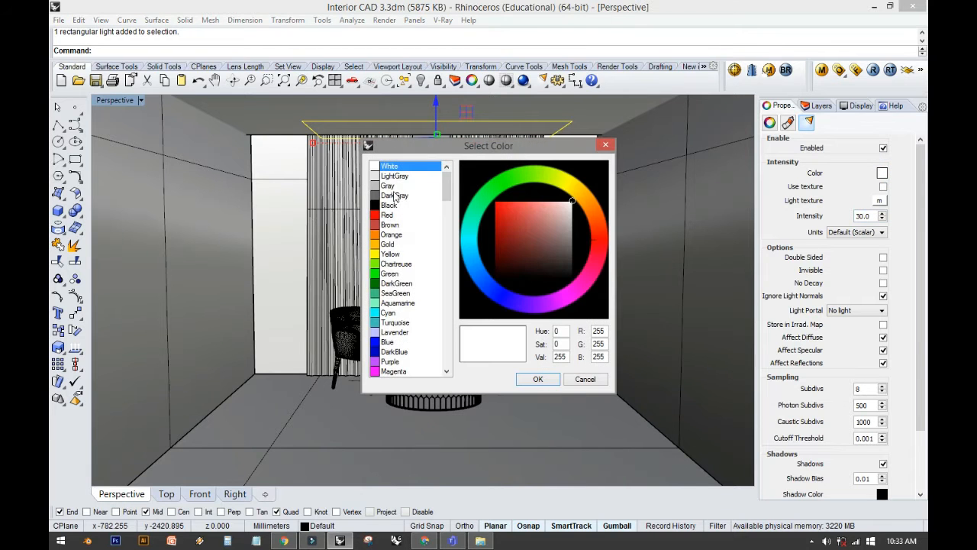
pyautogui.click(606, 146)
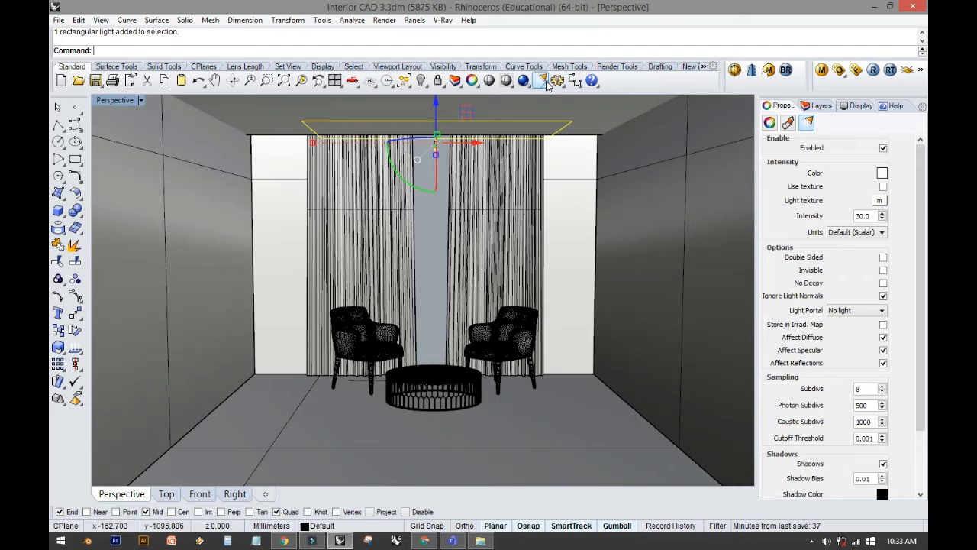
# Check the brightness of the last render in the frame buffer and set the ceiling light's intensity to 20.
pyautogui.click(857, 71)
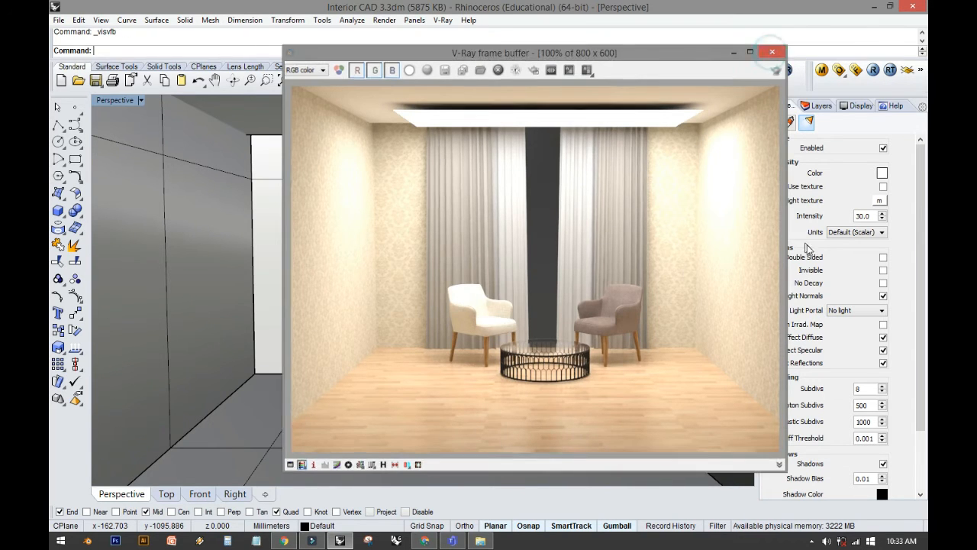
pyautogui.click(772, 52)
pyautogui.doubleClick(876, 217)
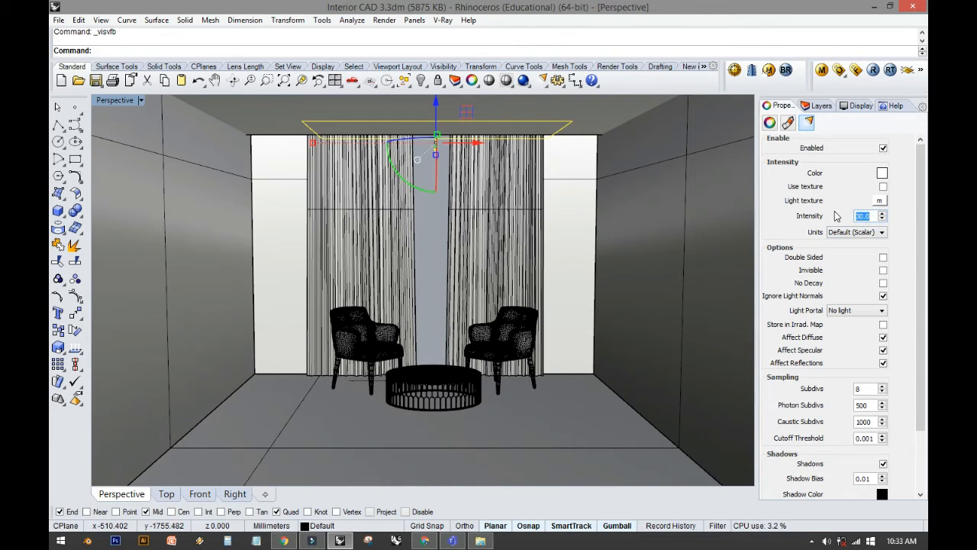
pyautogui.write('20')
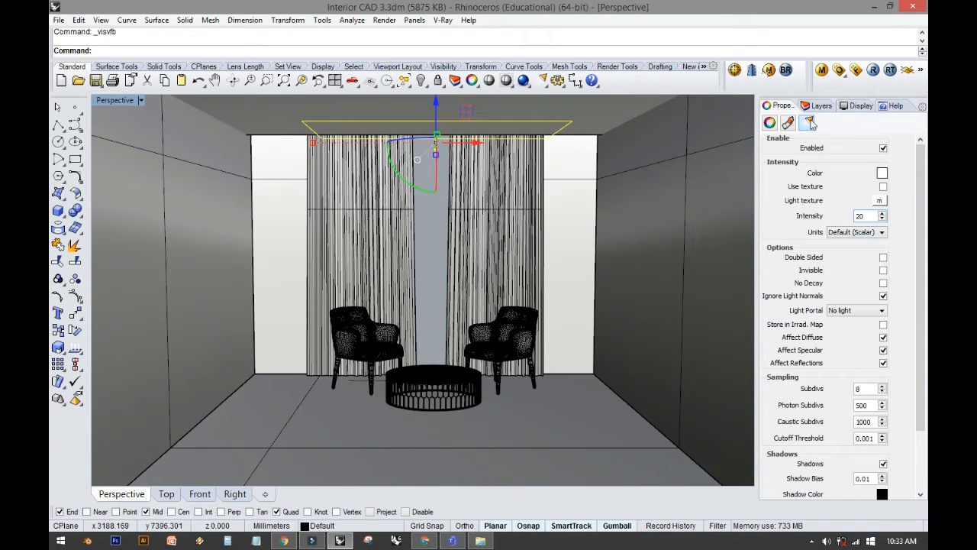
# Review the last render in the V-Ray frame buffer and turn on Invisible and Double Sided for the ceiling light.
pyautogui.click(854, 70)
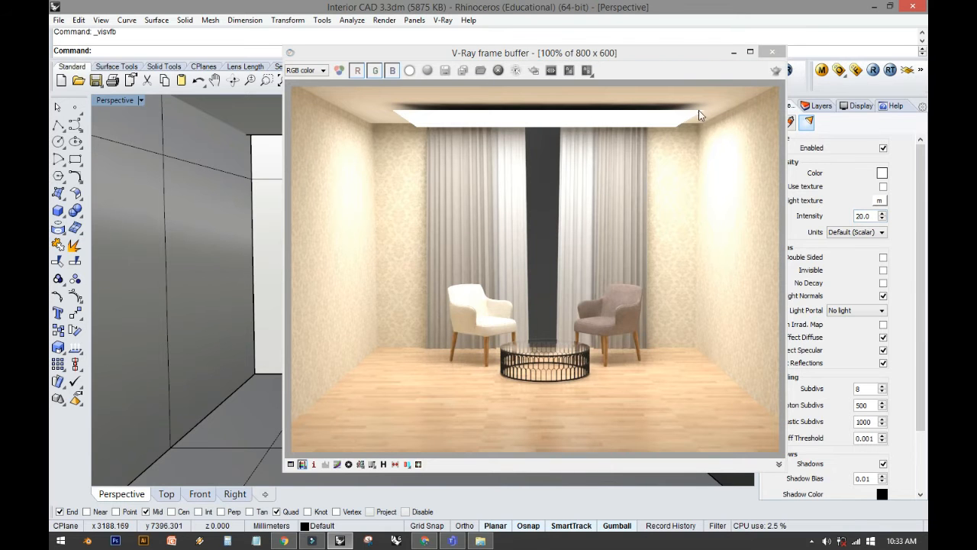
pyautogui.click(773, 51)
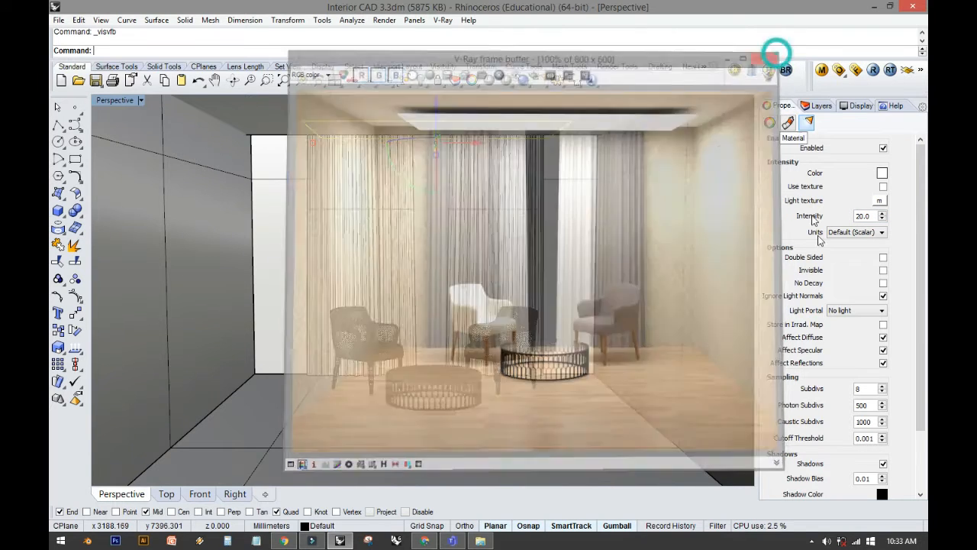
pyautogui.click(883, 270)
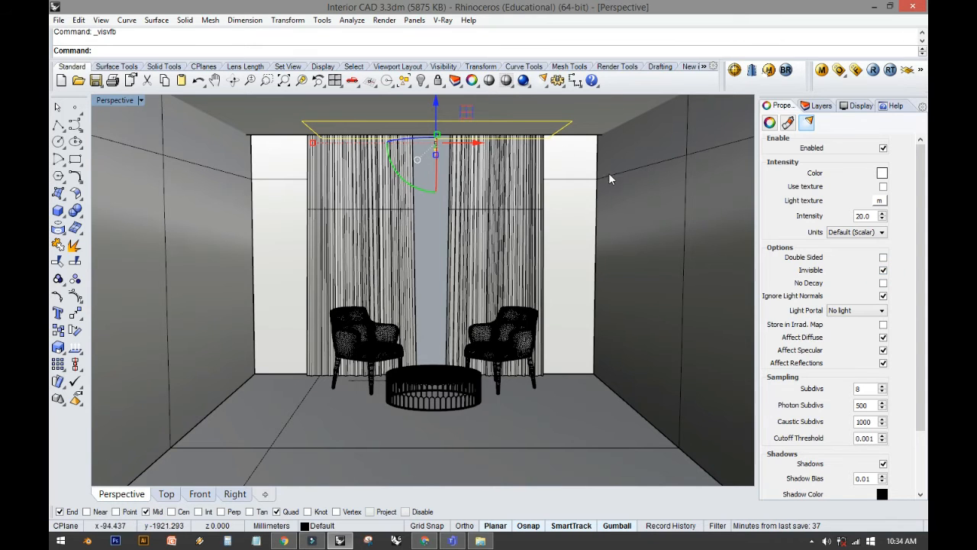
pyautogui.click(883, 258)
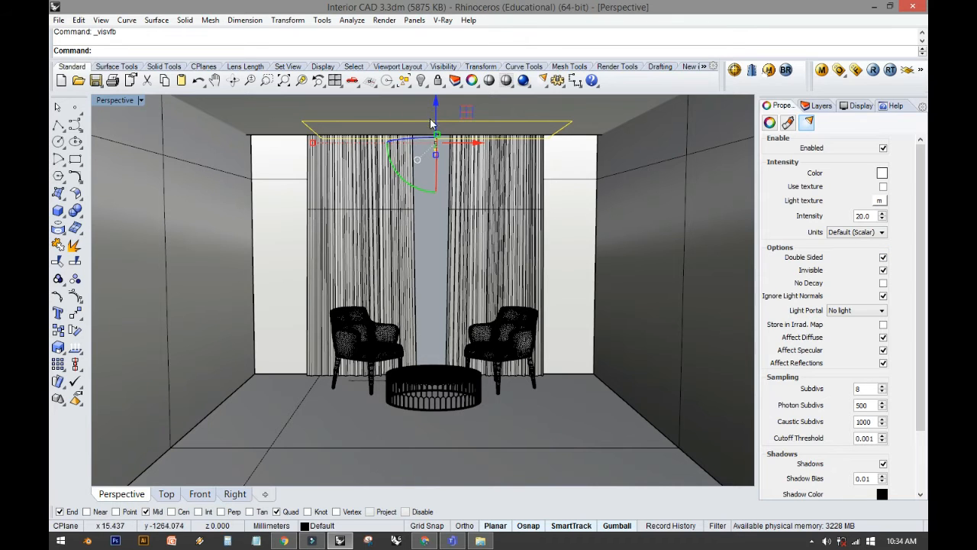
# Lower the rectangular ceiling light by about 13 mm and compare its placement with the last render in the frame buffer.
pyautogui.moveTo(437, 103); pyautogui.dragTo(435, 135)
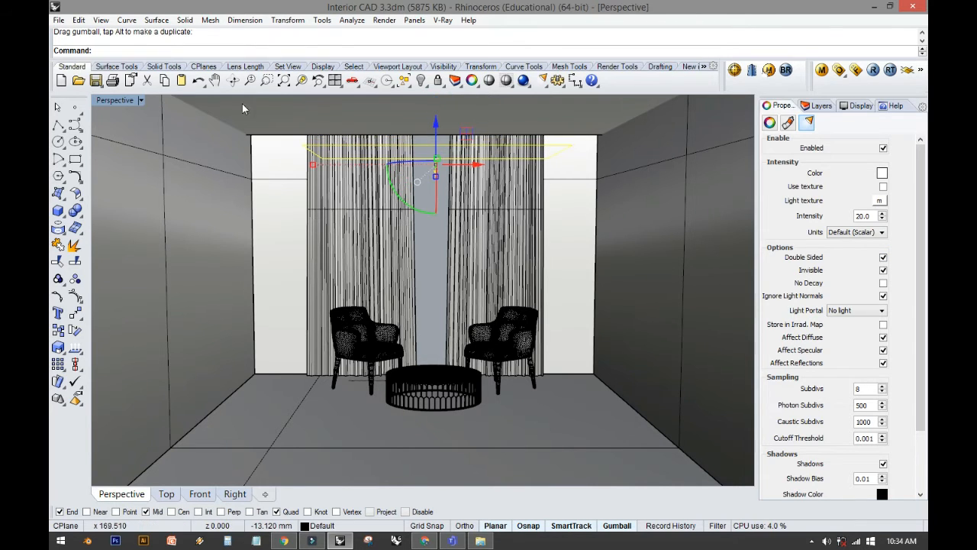
pyautogui.click(856, 70)
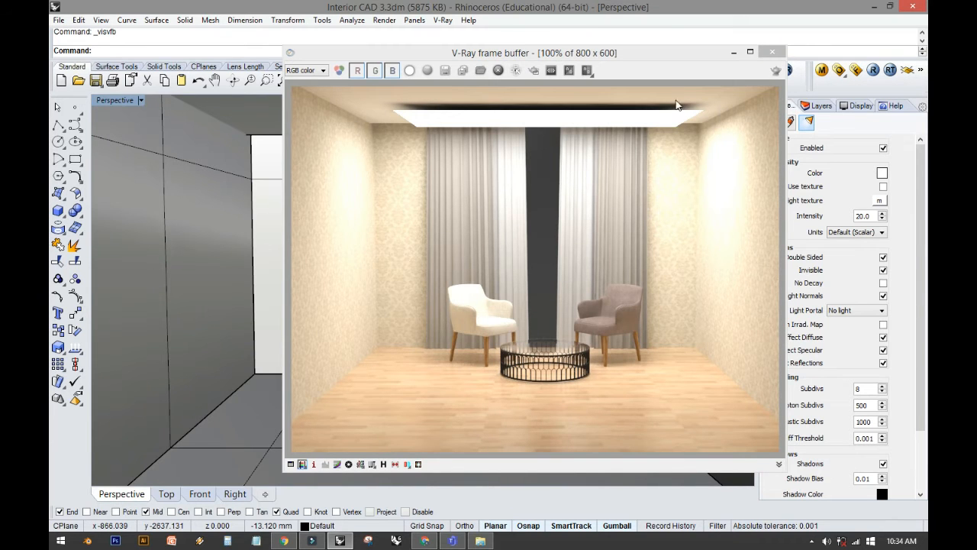
pyautogui.click(773, 52)
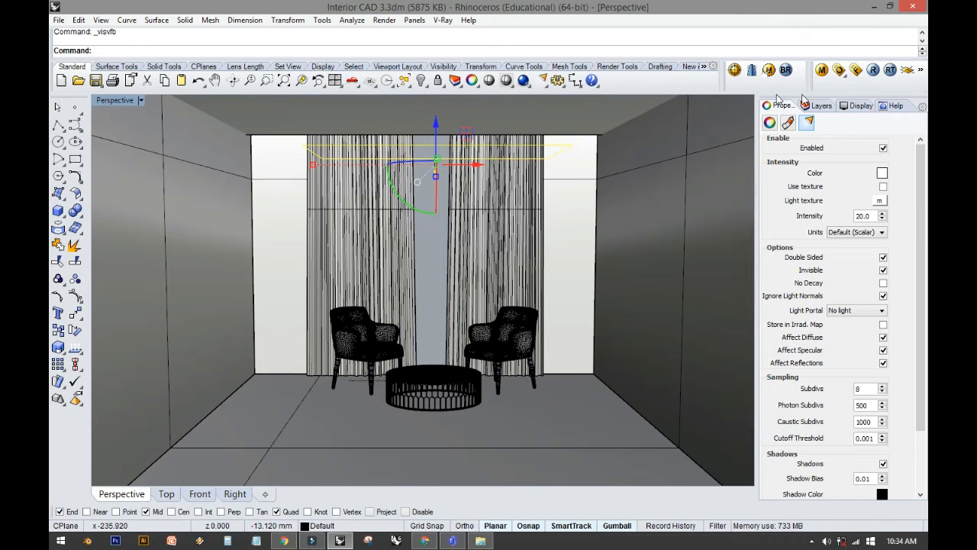
pyautogui.click(883, 270)
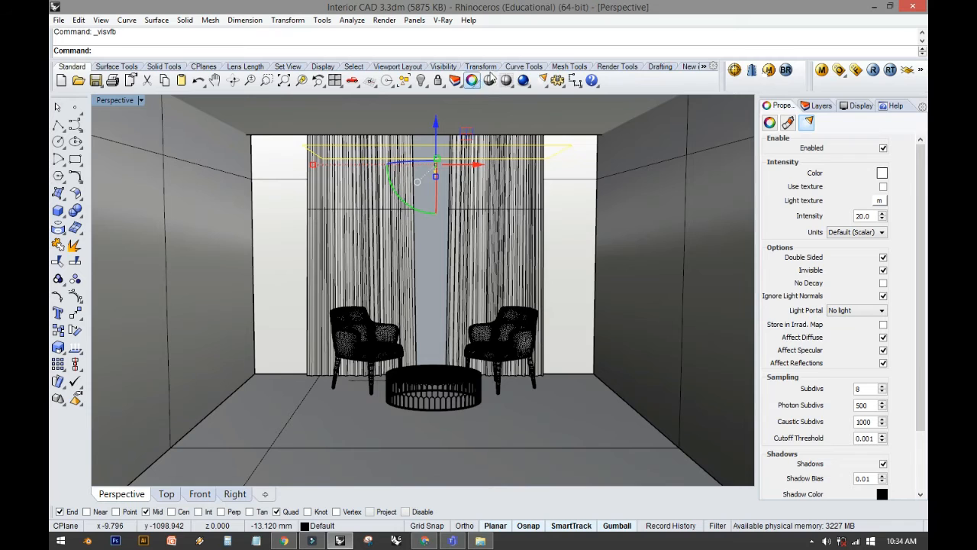
# Start a V-Ray test render of the Perspective view with the lowered ceiling light.
pyautogui.click(524, 80)
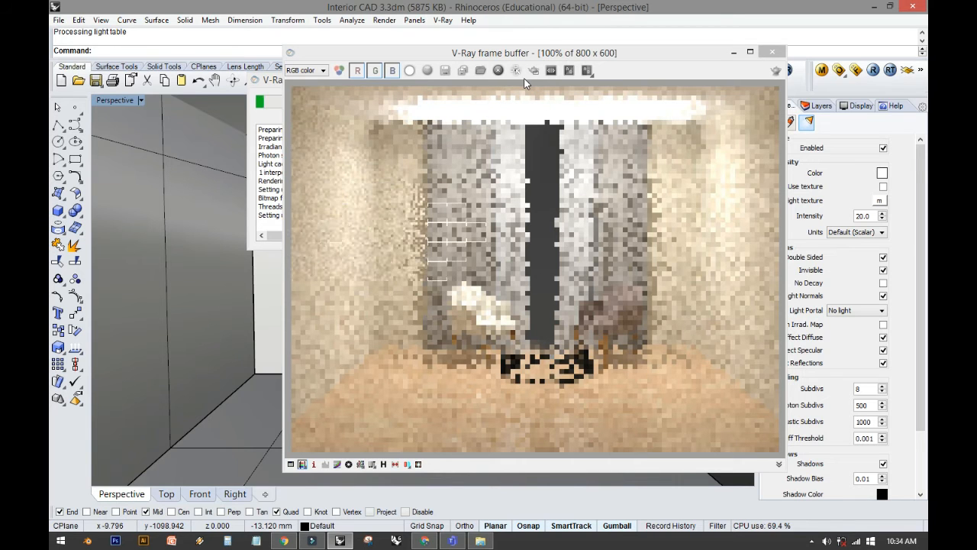
pyautogui.press('Return')
pyautogui.press('Escape')
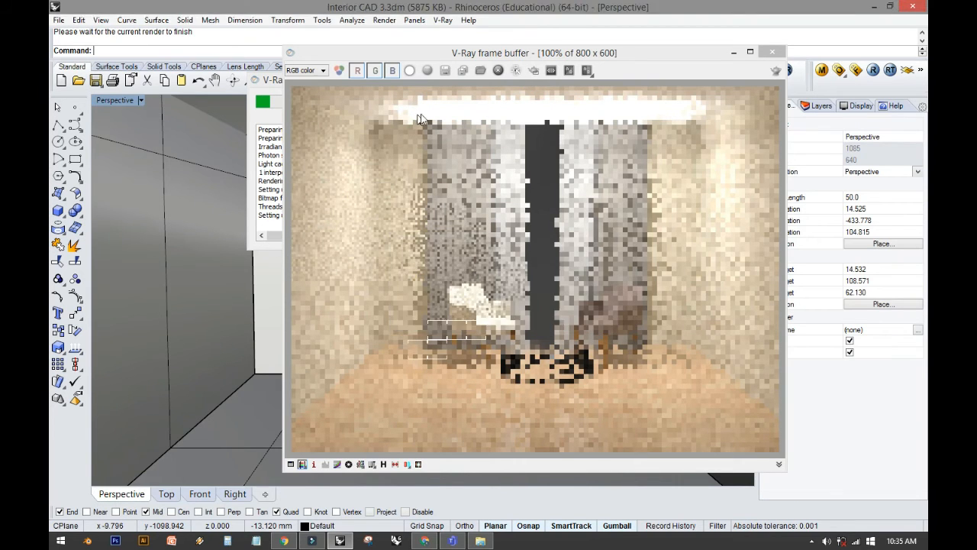
pyautogui.click(579, 239)
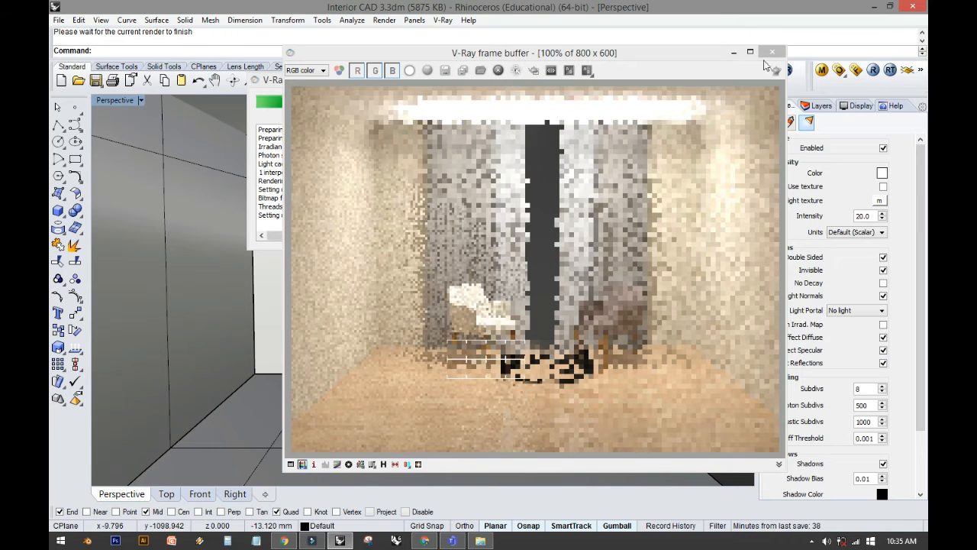
# Stop the running render by closing its frame buffer and progress window, and turn off Double Sided for the ceiling light.
pyautogui.click(772, 52)
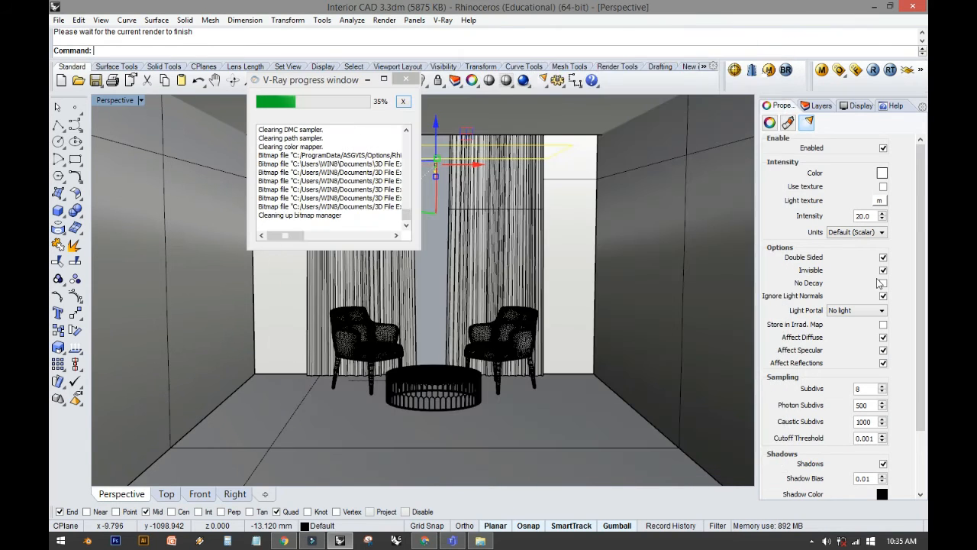
pyautogui.click(884, 258)
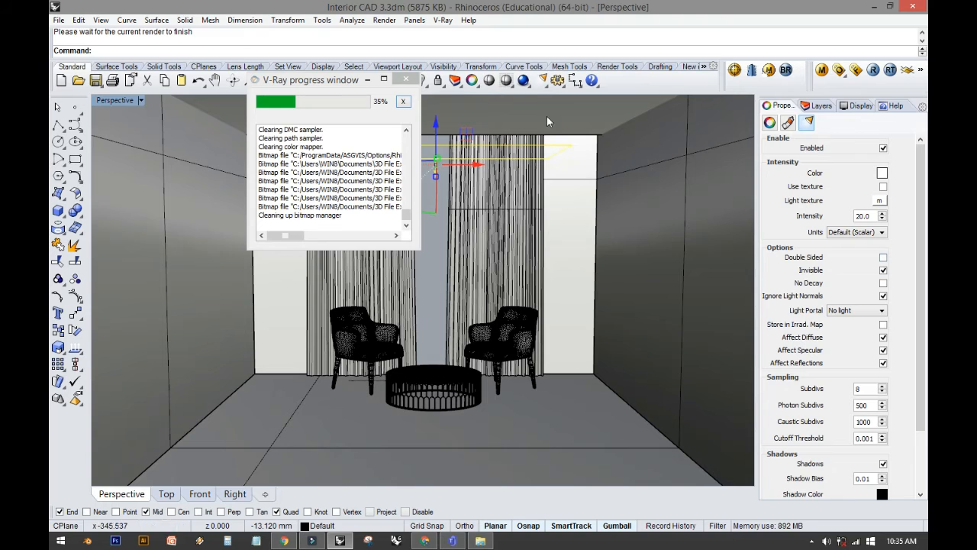
pyautogui.click(406, 80)
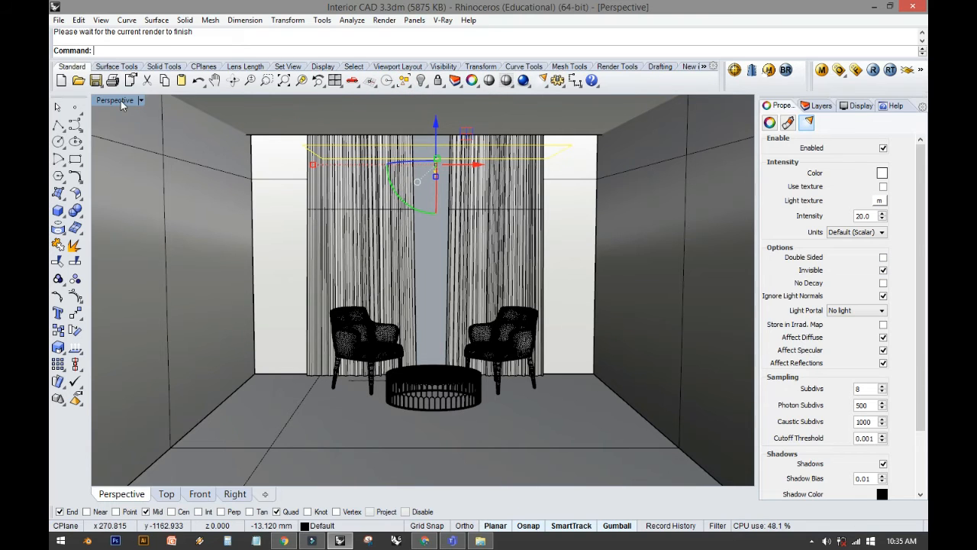
# Raise the rectangular ceiling light in the Right view until it sits just beneath the ceiling surface.
pyautogui.doubleClick(121, 101)
pyautogui.moveTo(521, 333); pyautogui.dragTo(517, 373, button='right')
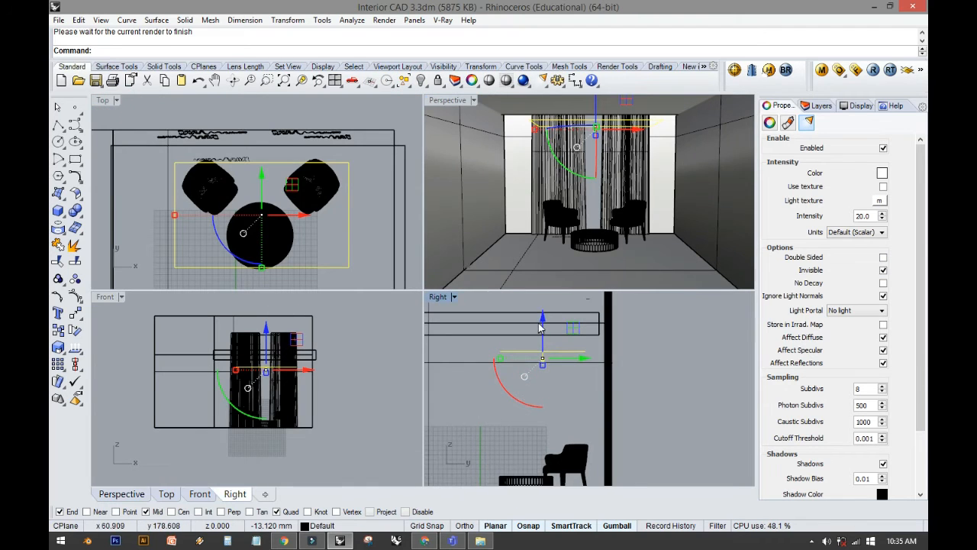
pyautogui.moveTo(543, 324); pyautogui.dragTo(543, 304)
pyautogui.scroll(10, 543, 340)
pyautogui.moveTo(552, 344); pyautogui.dragTo(552, 333)
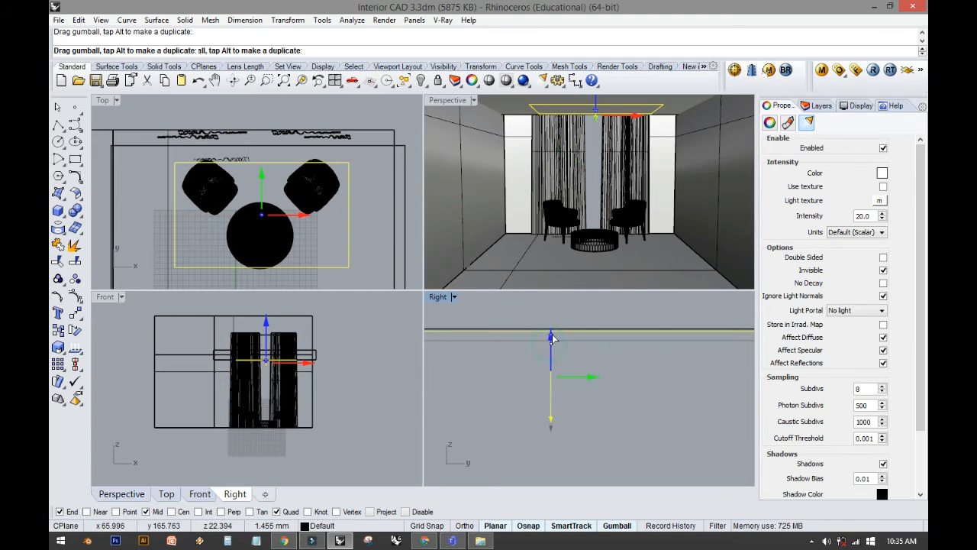
# Maximize the Perspective view, render the room with V-Ray, and close the frame buffer and progress window.
pyautogui.click(440, 107)
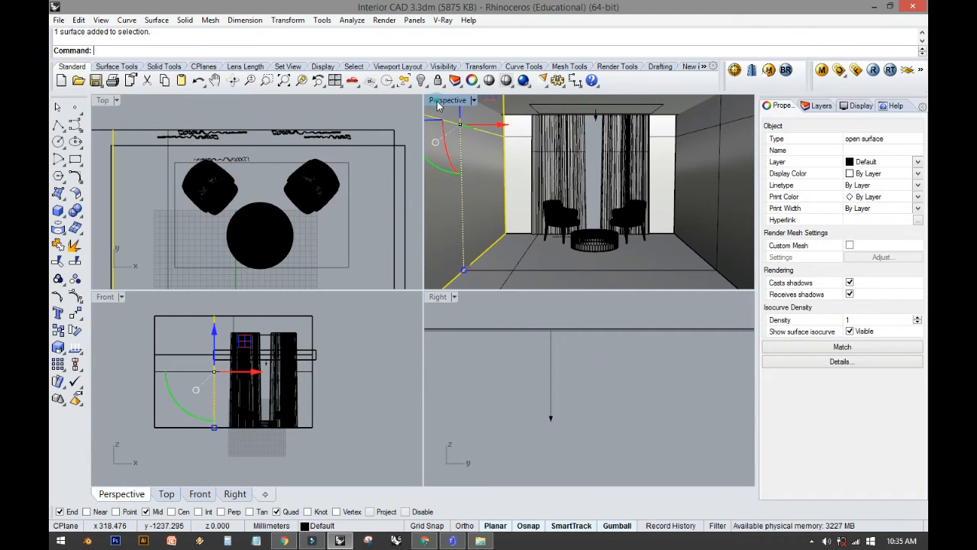
pyautogui.doubleClick(447, 100)
pyautogui.click(522, 81)
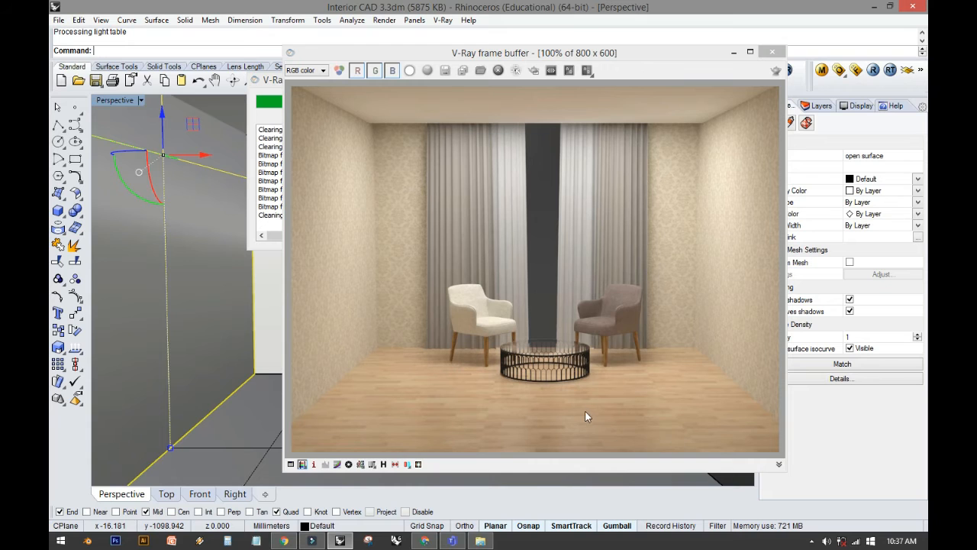
pyautogui.click(772, 52)
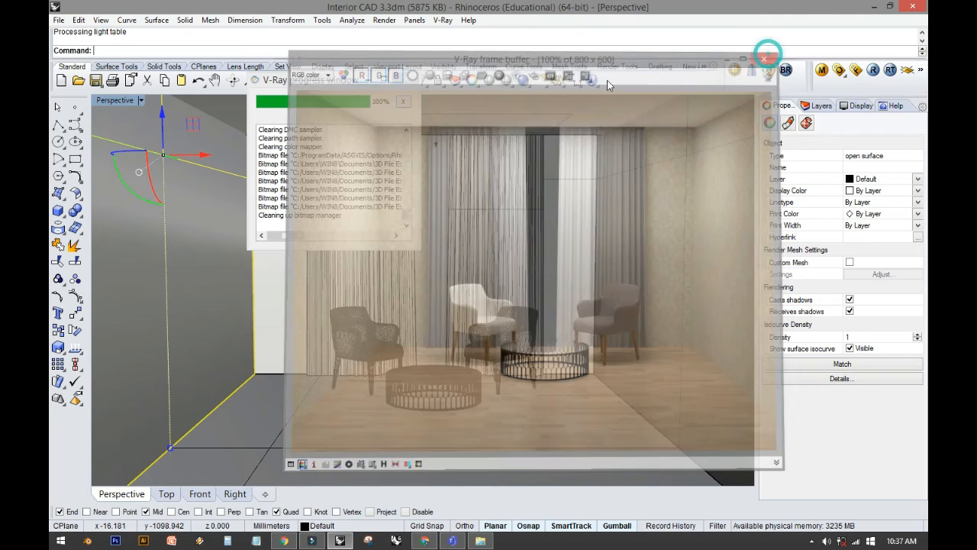
pyautogui.click(399, 82)
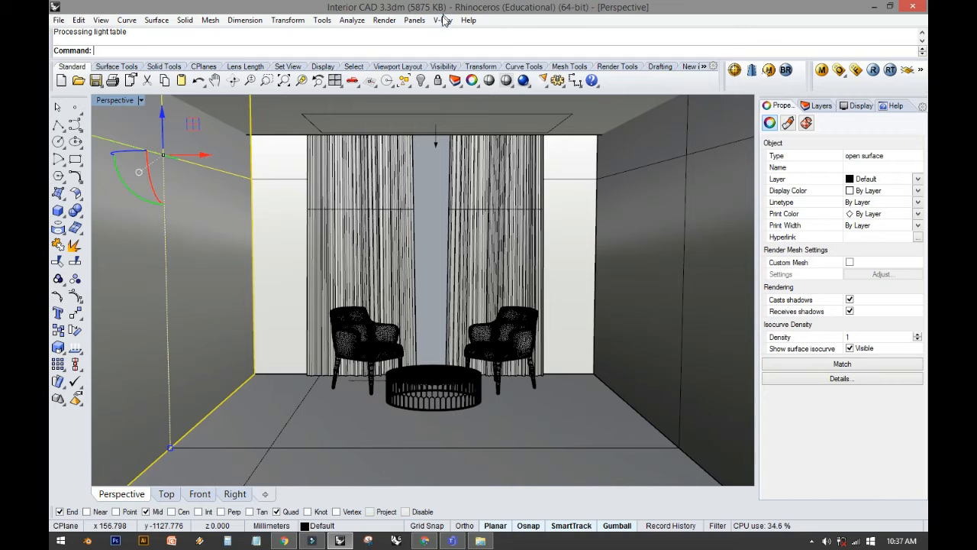
# Load Aversis App_balkon_cloudy.hdr as a TexBitmap for the reflection/refraction background in the V-Ray environment options.
pyautogui.click(438, 171)
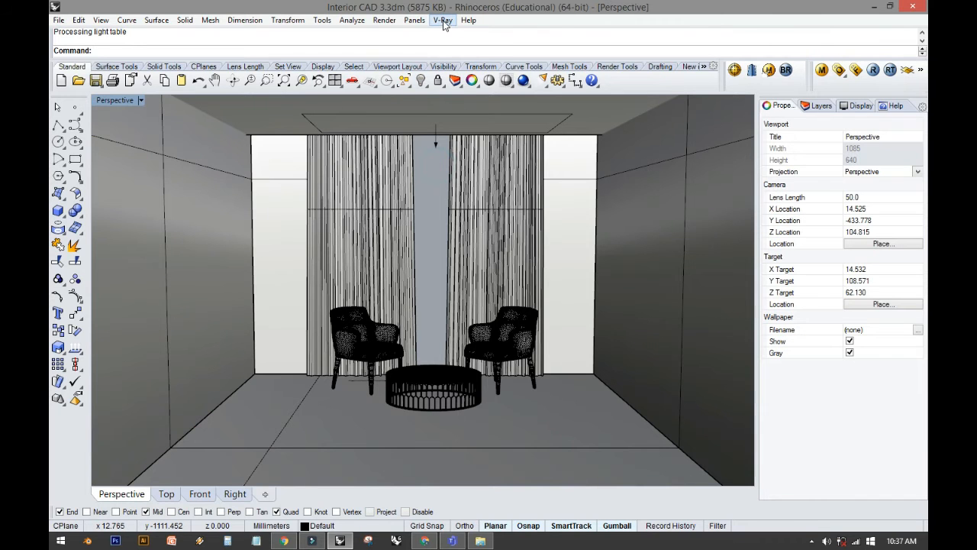
pyautogui.click(444, 20)
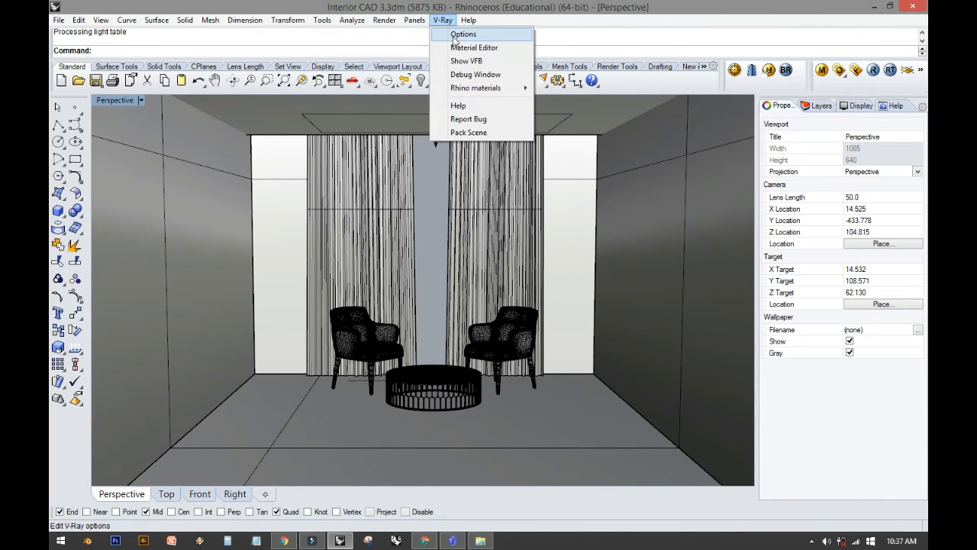
pyautogui.click(455, 33)
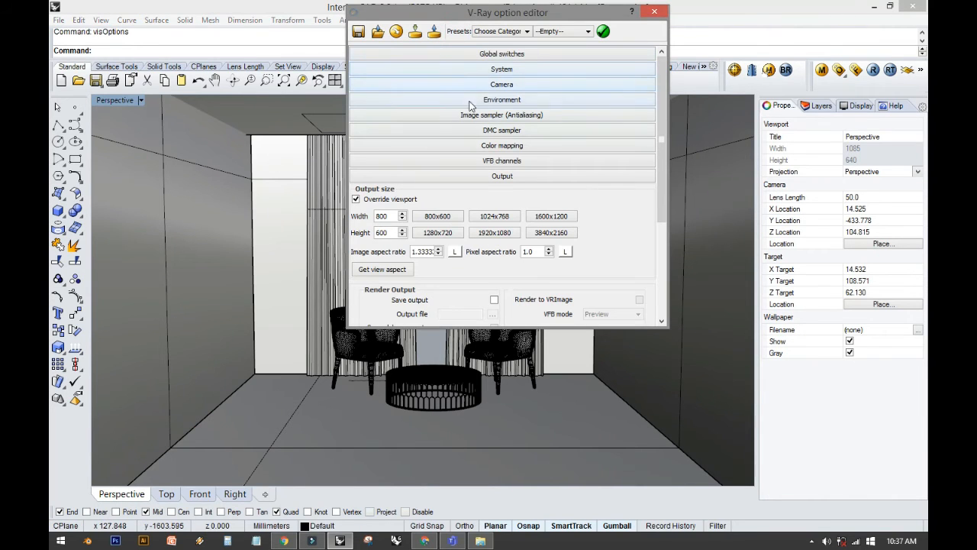
pyautogui.click(439, 100)
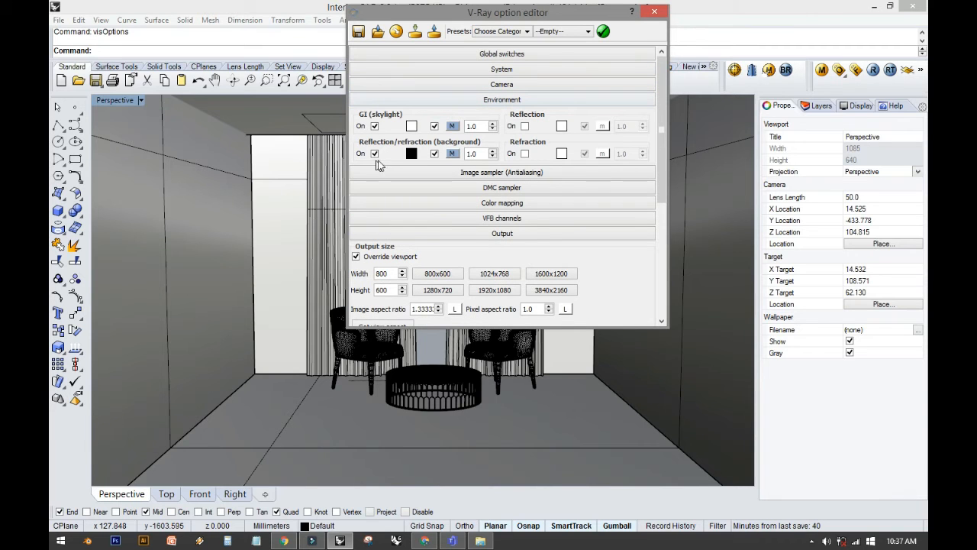
pyautogui.click(374, 126)
pyautogui.click(453, 154)
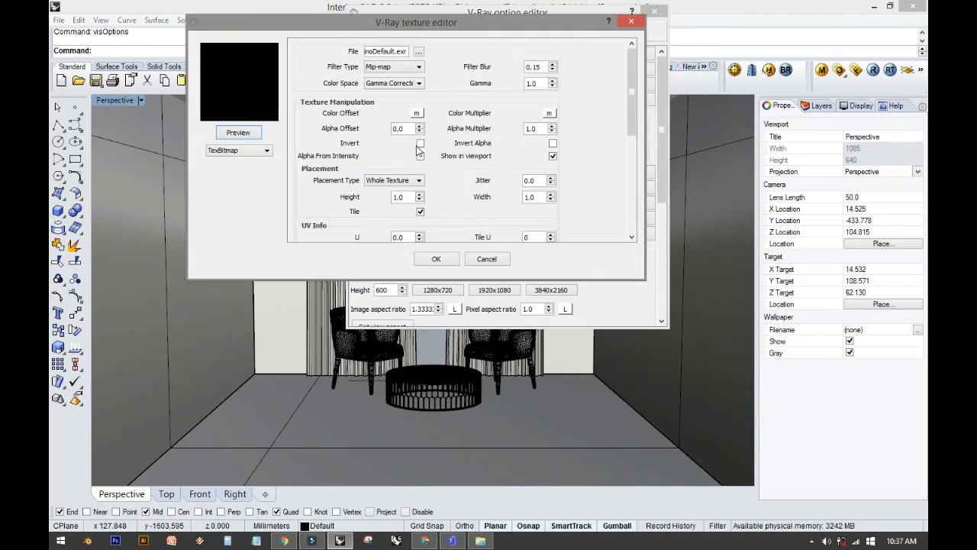
pyautogui.click(229, 151)
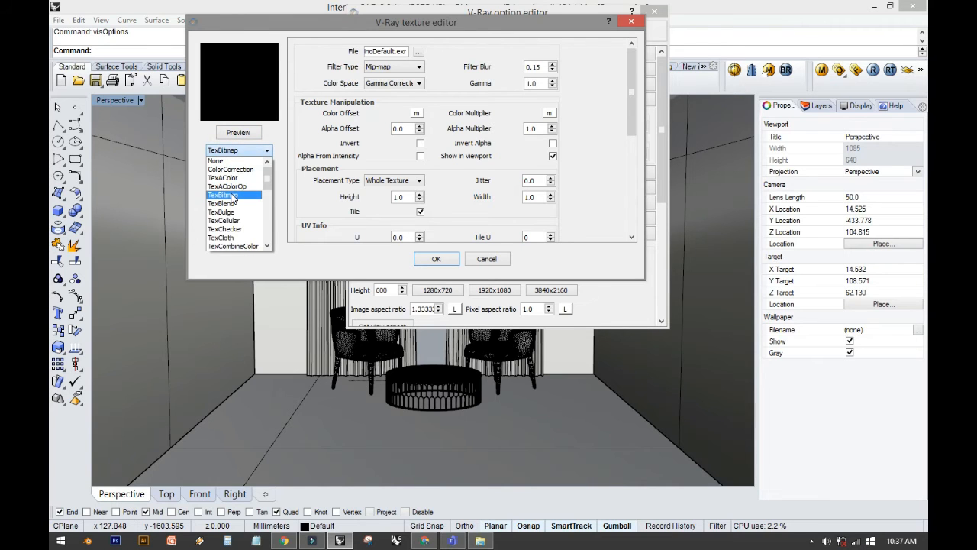
pyautogui.click(232, 197)
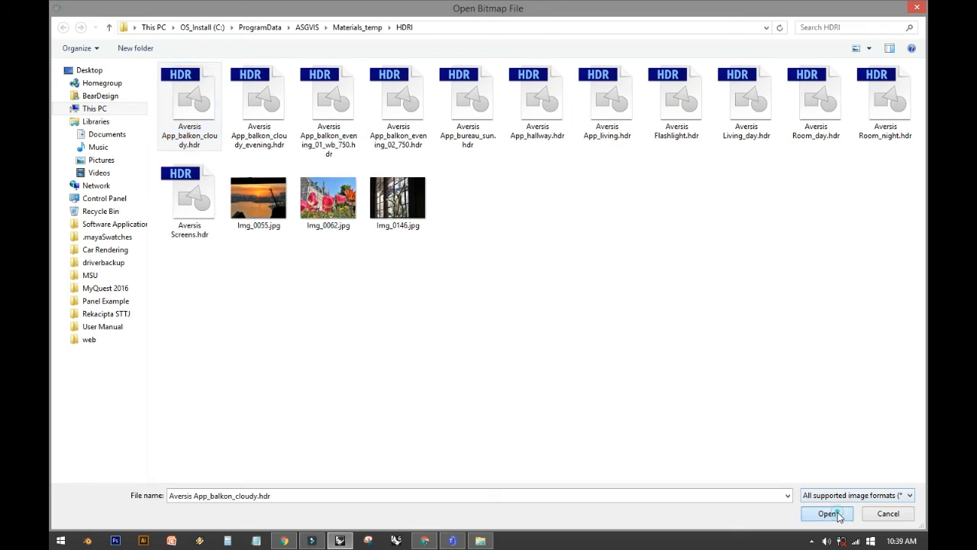
pyautogui.click(827, 515)
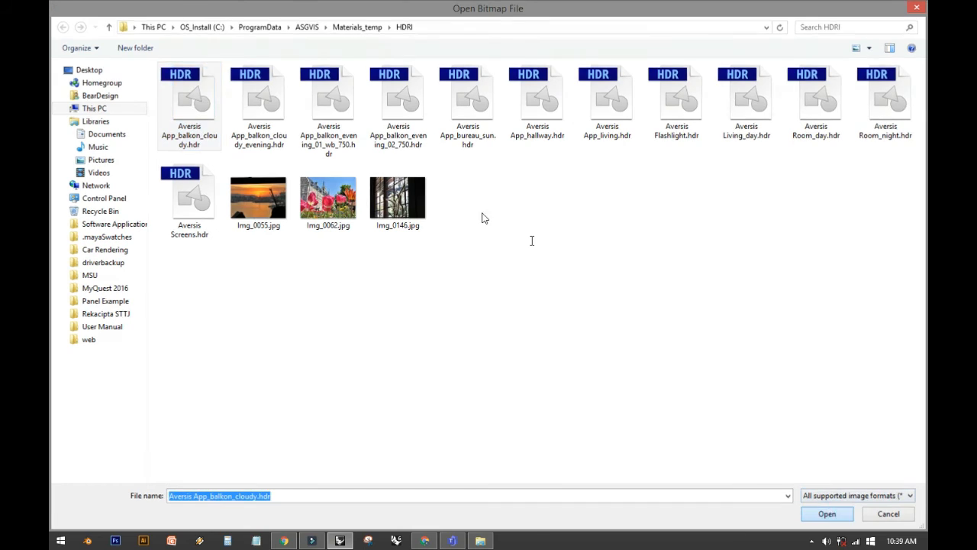
# Preview the HDR background texture, set its environment mapping type to Mirror Ball, and apply the texture settings.
pyautogui.click(238, 134)
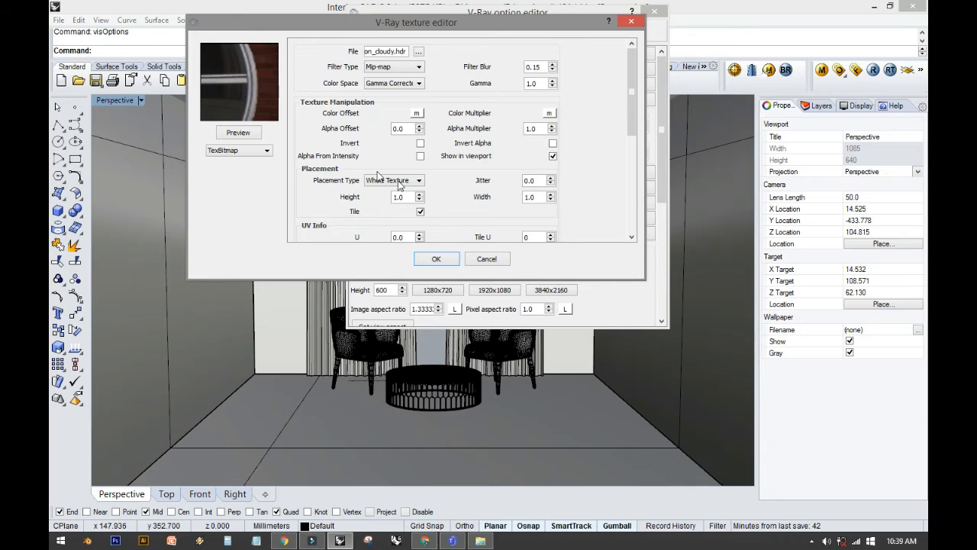
pyautogui.moveTo(630, 123); pyautogui.dragTo(627, 212)
pyautogui.click(477, 166)
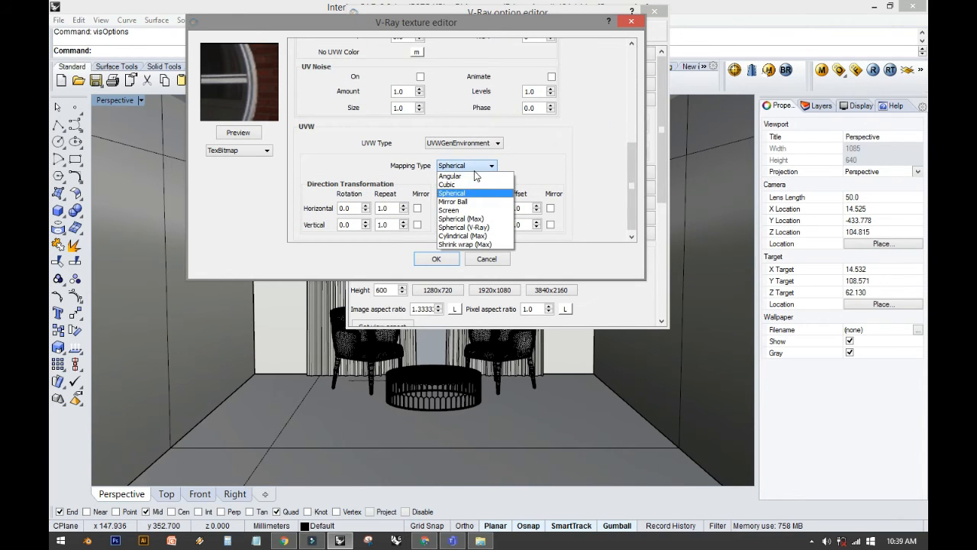
pyautogui.click(453, 201)
pyautogui.click(436, 259)
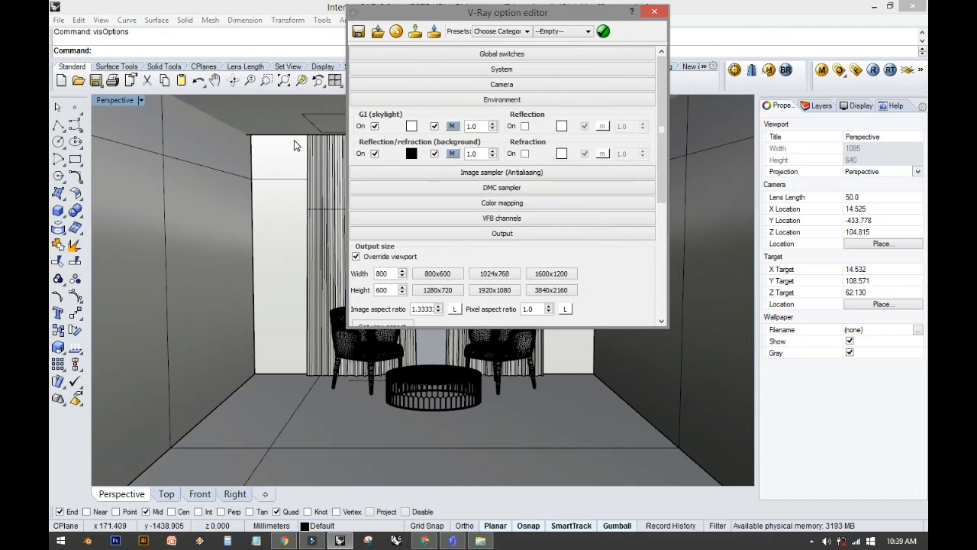
# Reopen the background texture, preview its new mapping, and close the texture editor and the V-Ray options.
pyautogui.click(452, 153)
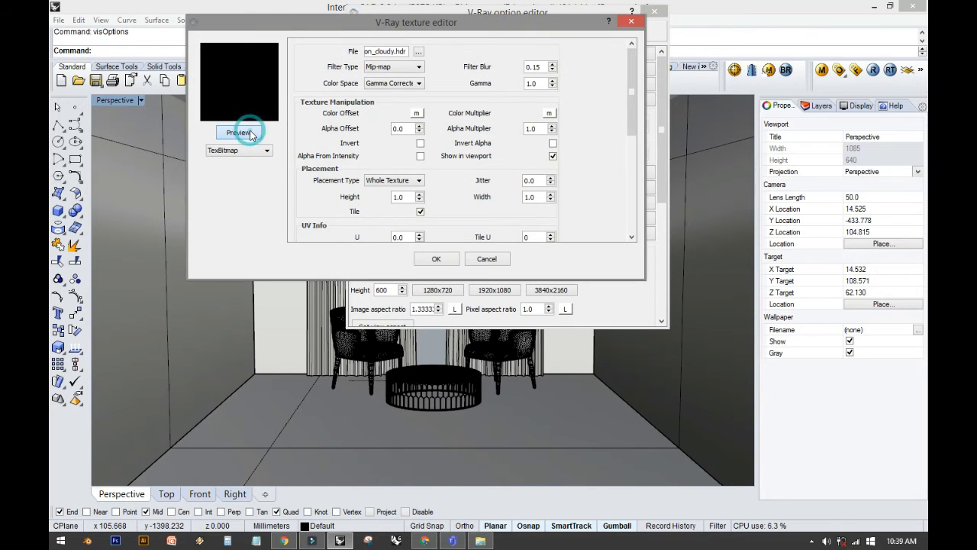
pyautogui.click(249, 133)
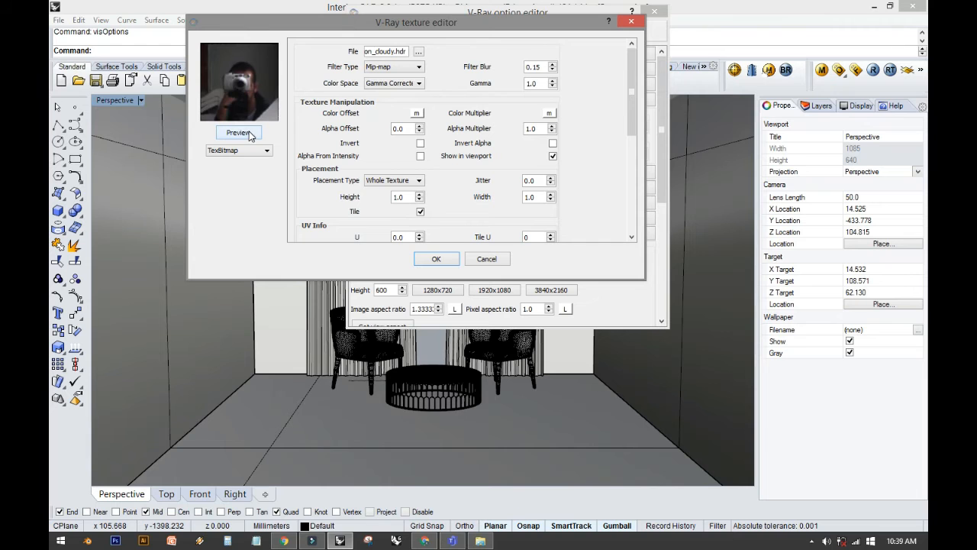
pyautogui.click(633, 22)
pyautogui.click(654, 10)
# Test-render the room with V-Ray, stop the render, and hide the ceiling extrusion.
pyautogui.click(523, 80)
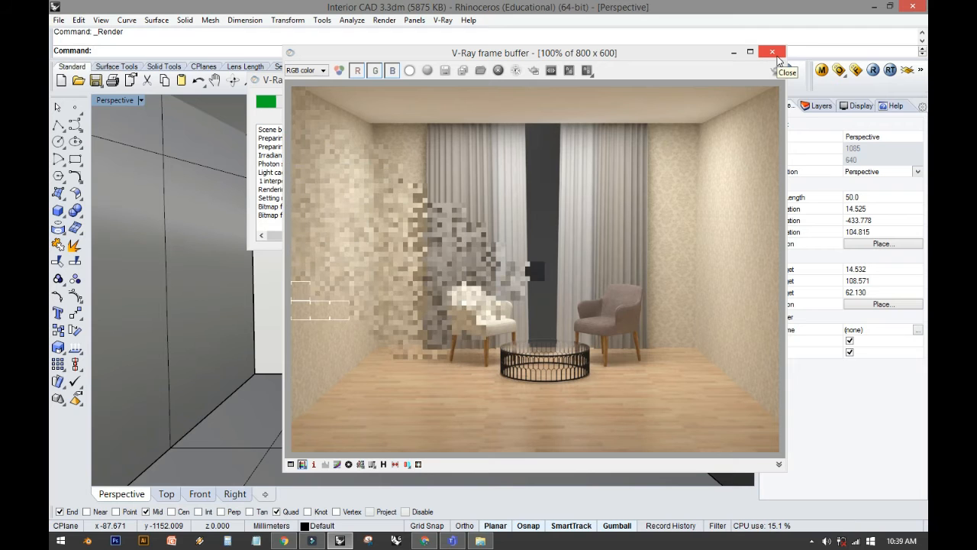
pyautogui.click(774, 52)
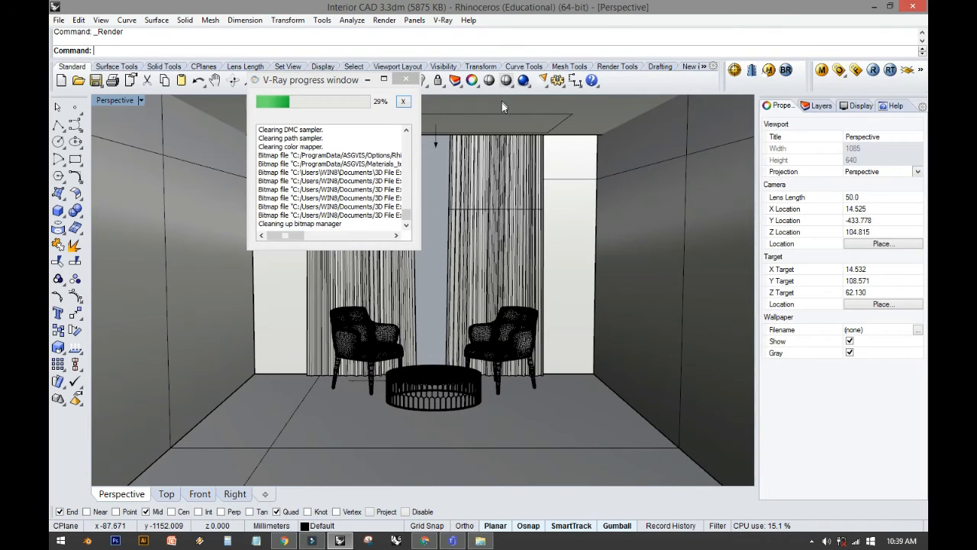
pyautogui.click(498, 111)
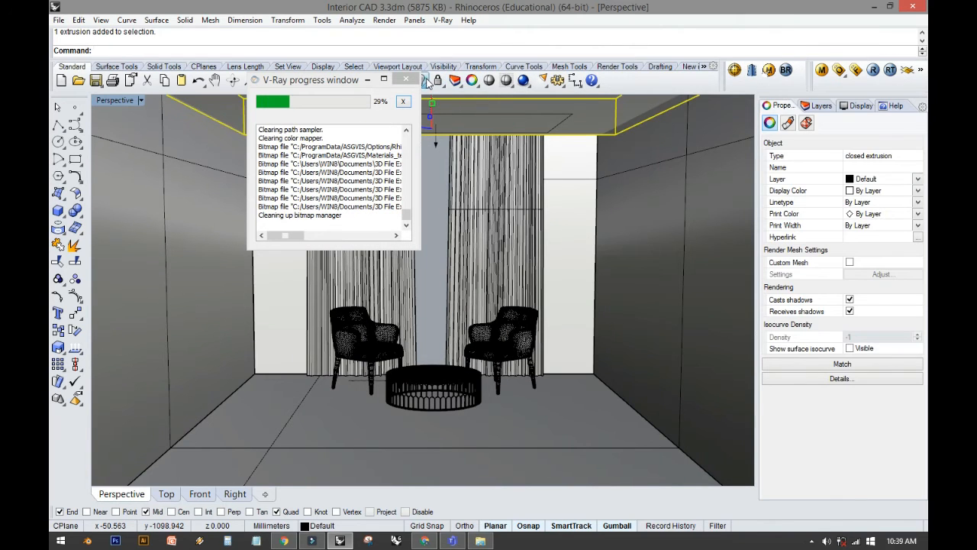
pyautogui.click(428, 82)
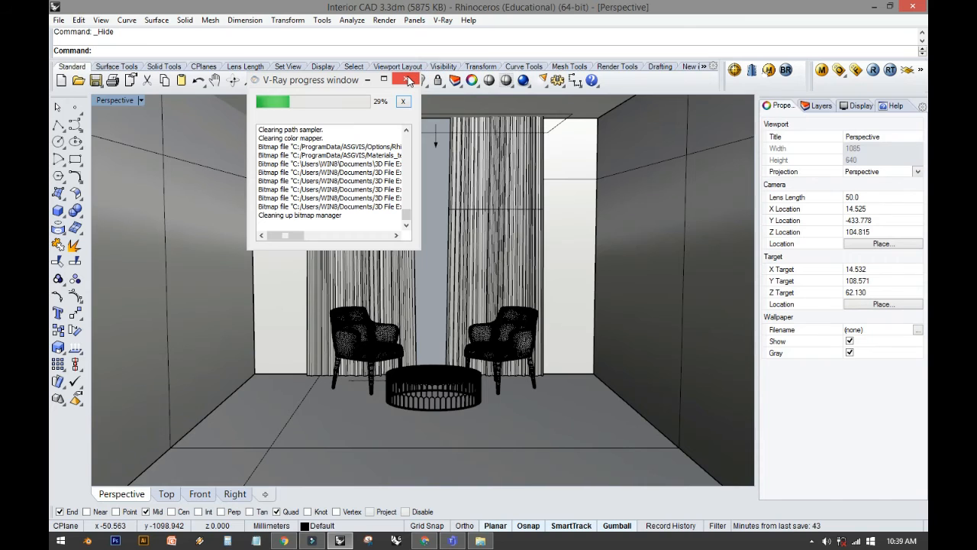
pyautogui.click(407, 80)
# Render the room without its ceiling, close the frame buffer, and hide the rectangular ceiling light.
pyautogui.click(524, 81)
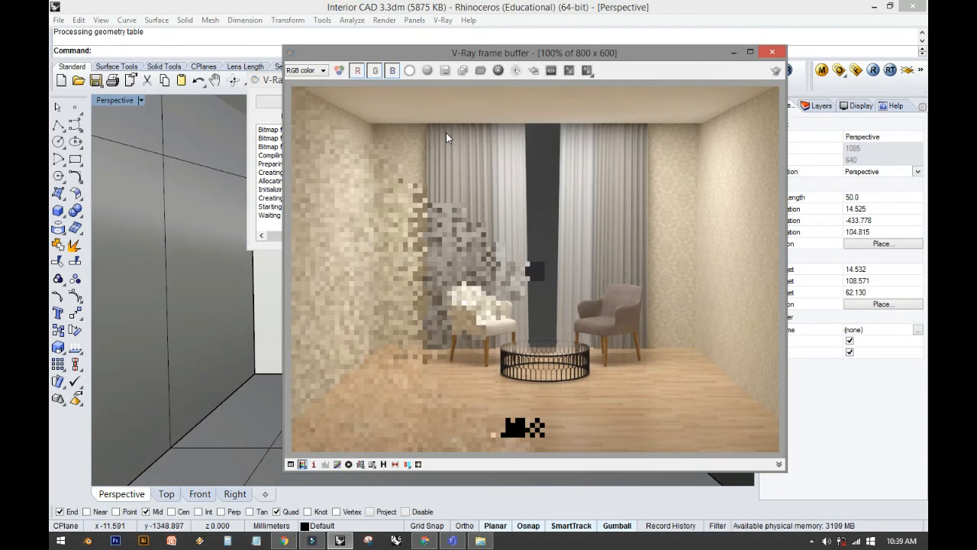
pyautogui.click(773, 51)
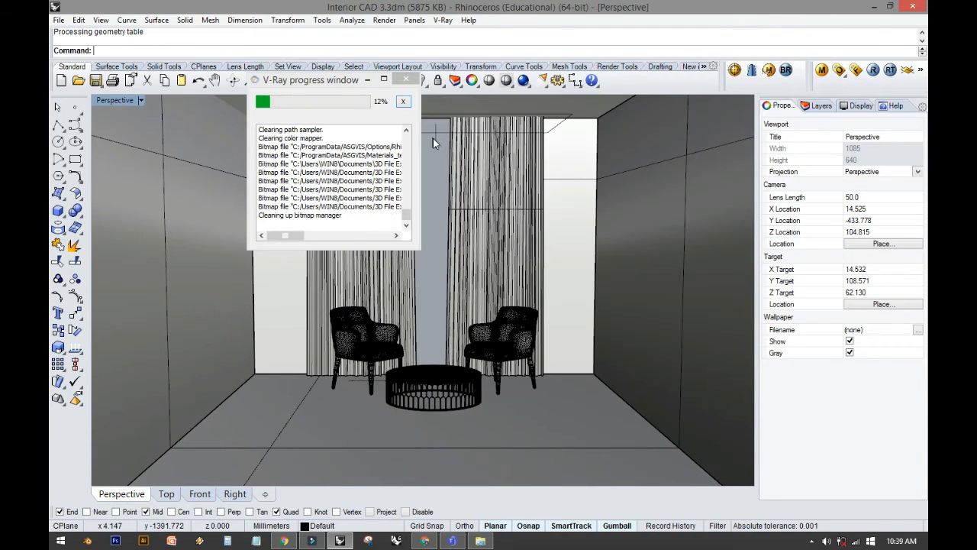
pyautogui.click(433, 138)
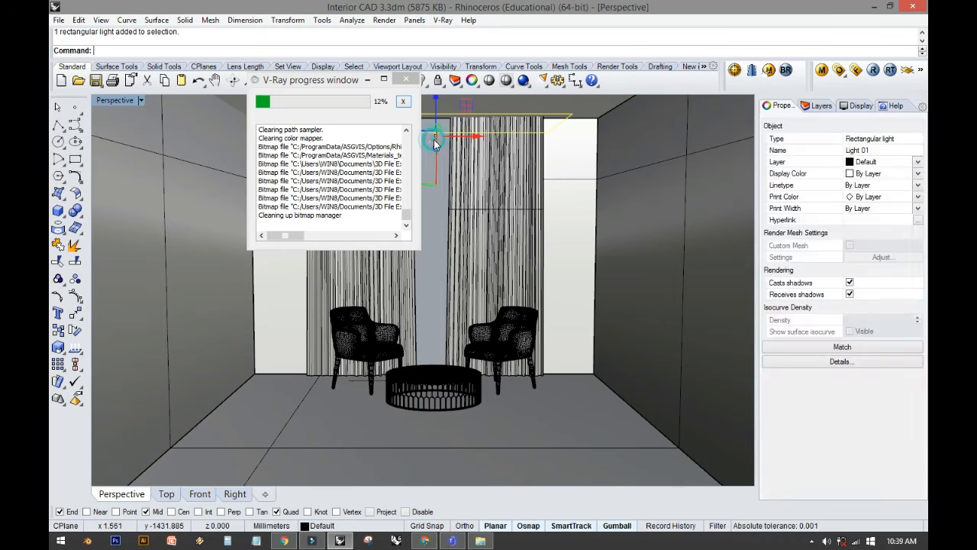
pyautogui.click(411, 82)
pyautogui.click(421, 80)
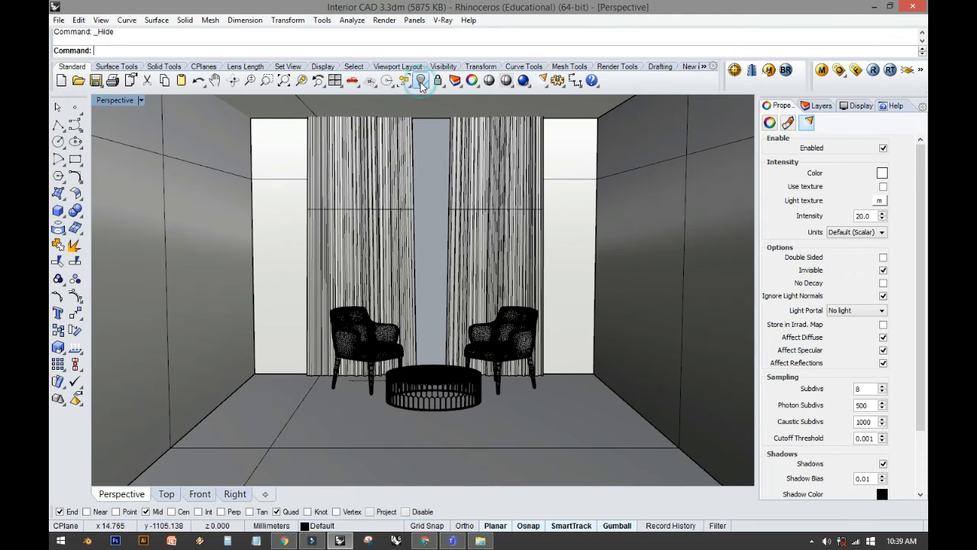
# Render the room with only the environment lighting it and close the frame buffer.
pyautogui.click(529, 85)
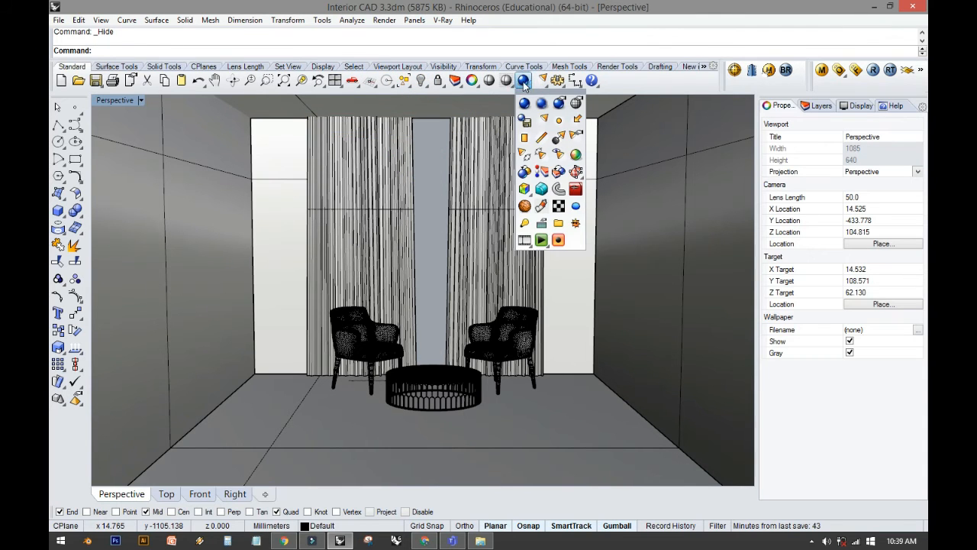
pyautogui.click(524, 82)
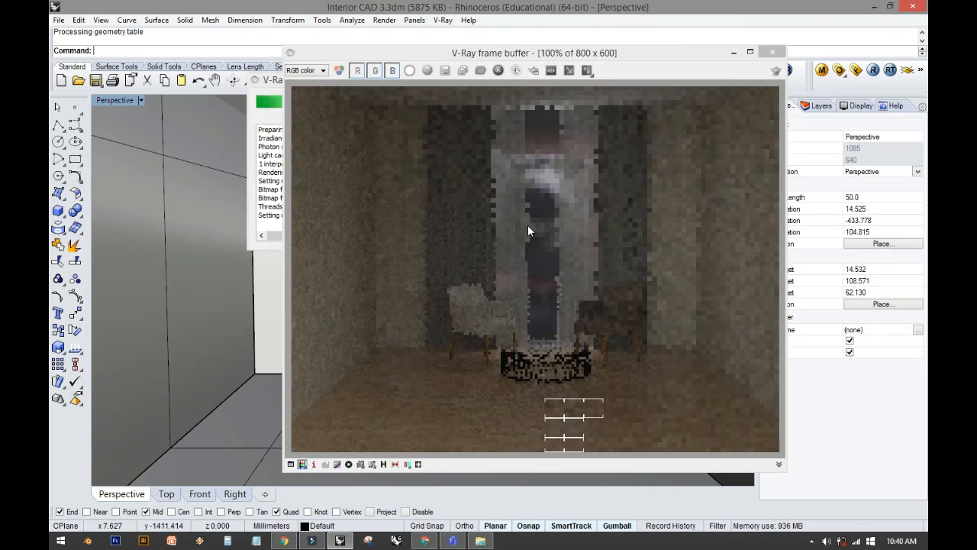
pyautogui.click(773, 52)
# Set the HDR background texture's horizontal rotation to 180 and test-render the room.
pyautogui.click(443, 21)
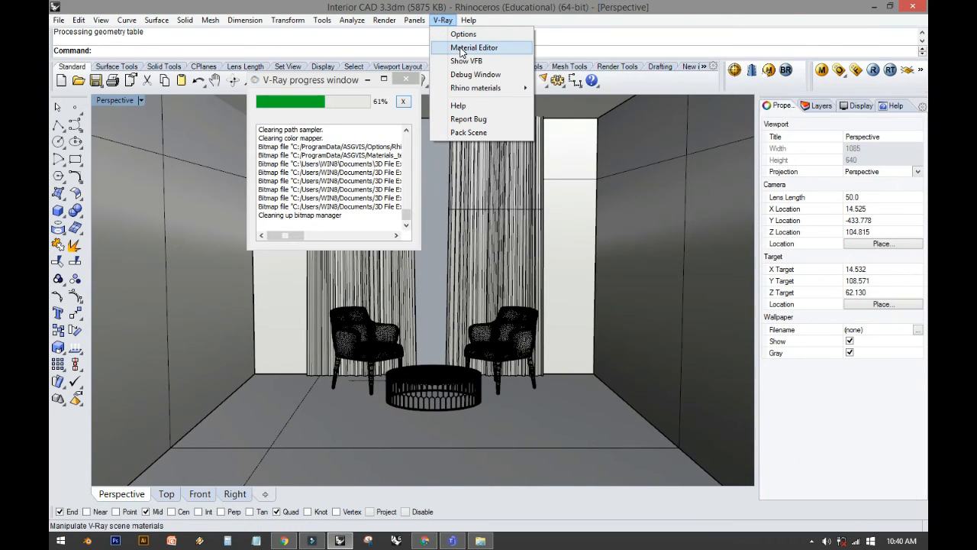
pyautogui.click(460, 35)
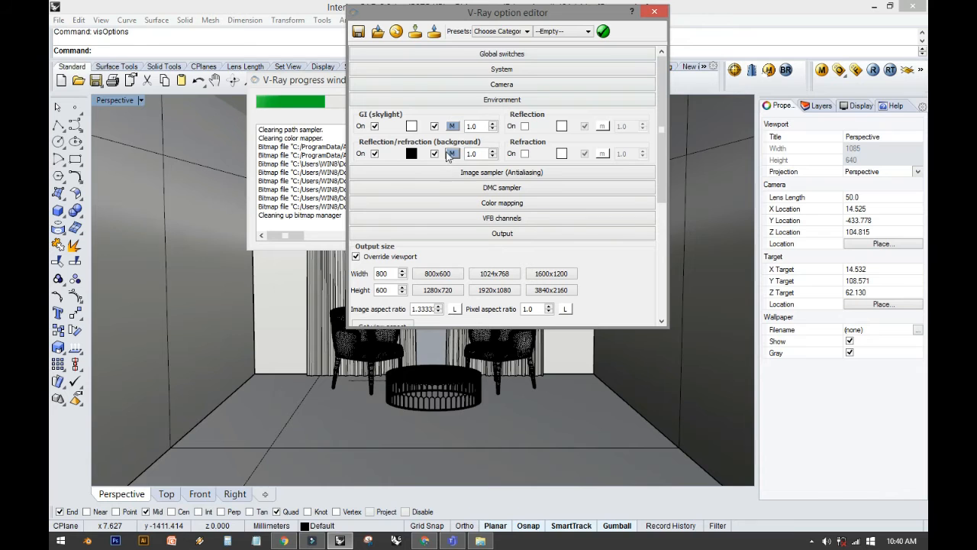
pyautogui.scroll(-10, 559, 153)
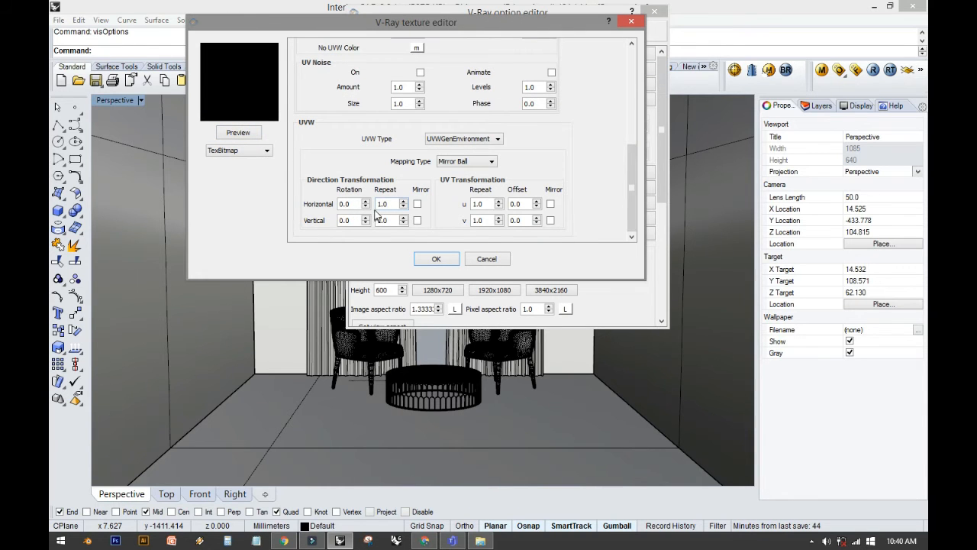
pyautogui.scroll(10, 359, 203)
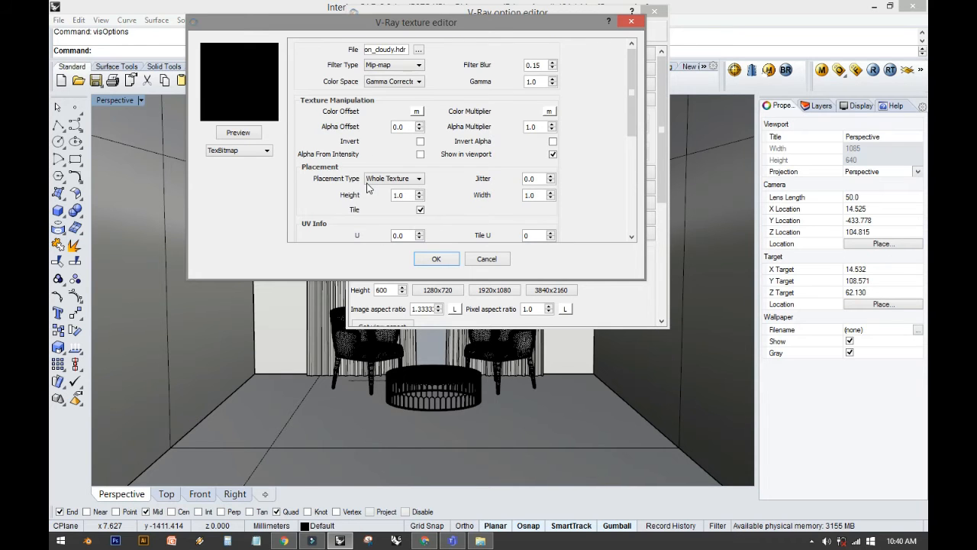
pyautogui.moveTo(632, 95); pyautogui.dragTo(631, 189)
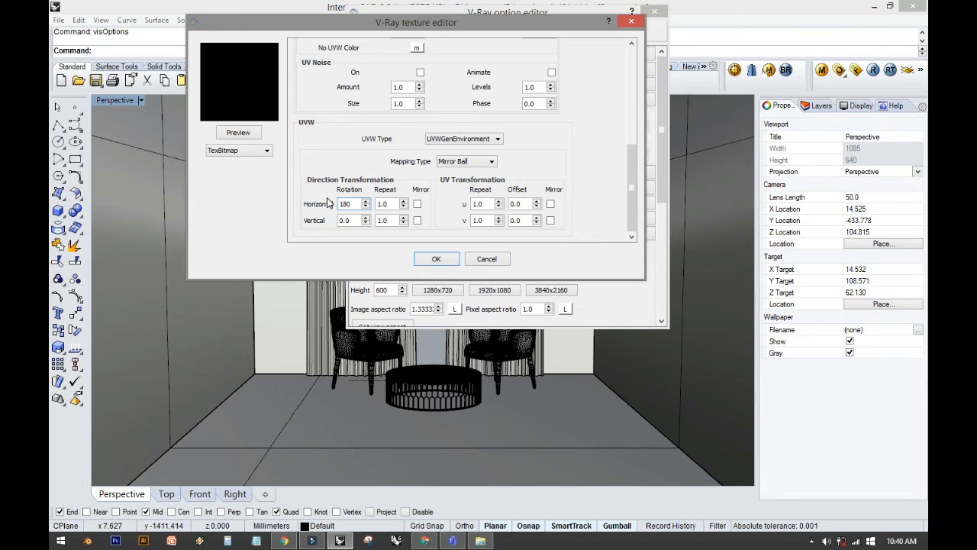
pyautogui.click(434, 260)
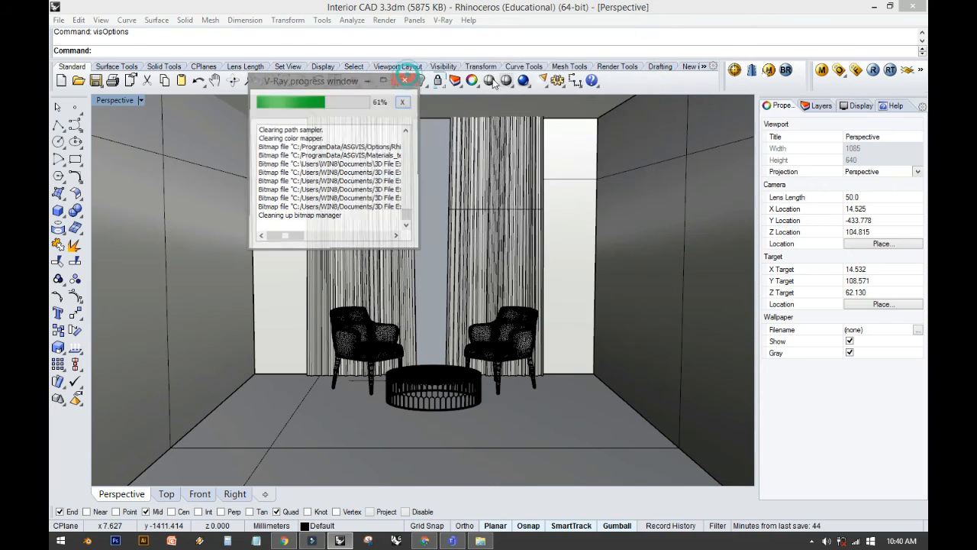
pyautogui.click(522, 81)
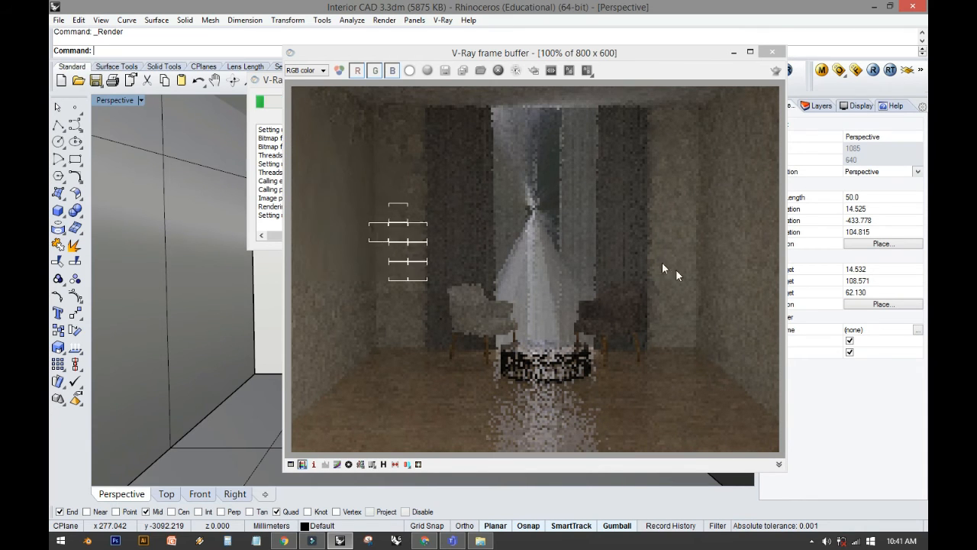
pyautogui.click(770, 54)
# Set the HDR background texture's horizontal rotation to 90 and test-render the room.
pyautogui.click(443, 20)
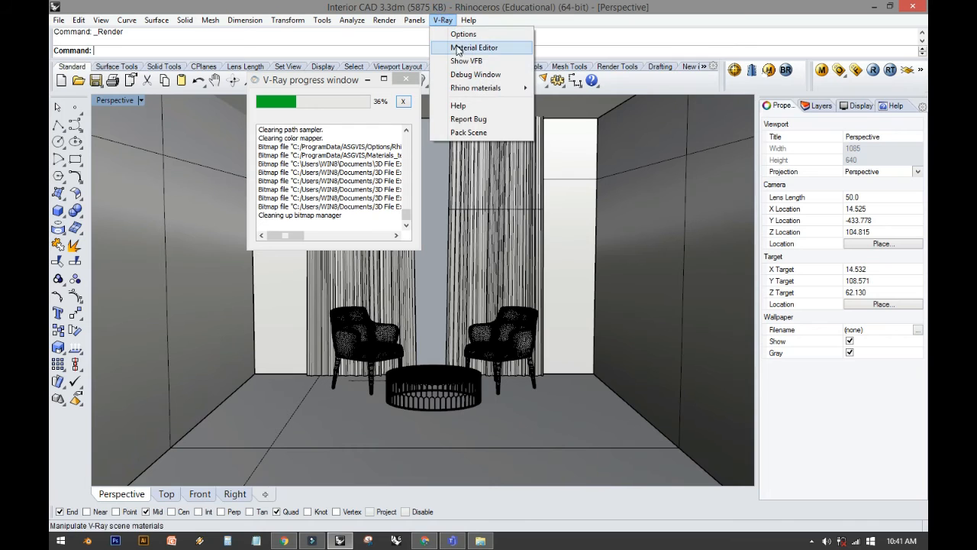
pyautogui.click(462, 33)
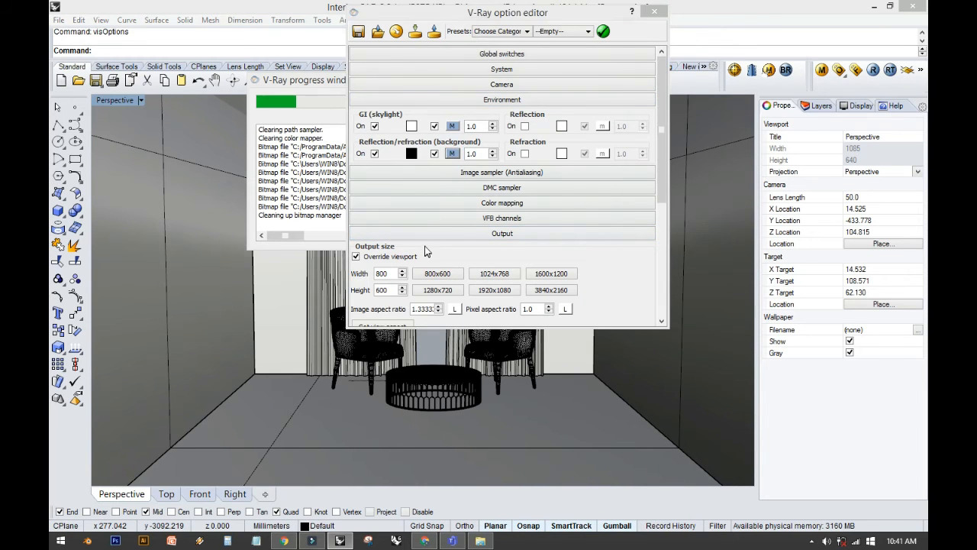
pyautogui.click(452, 154)
pyautogui.scroll(-10, 440, 202)
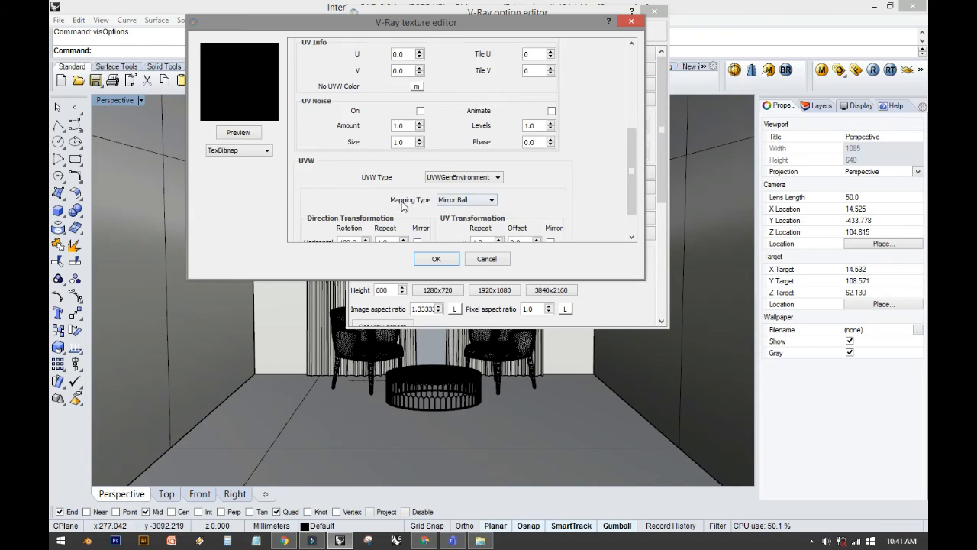
pyautogui.scroll(-1, 403, 205)
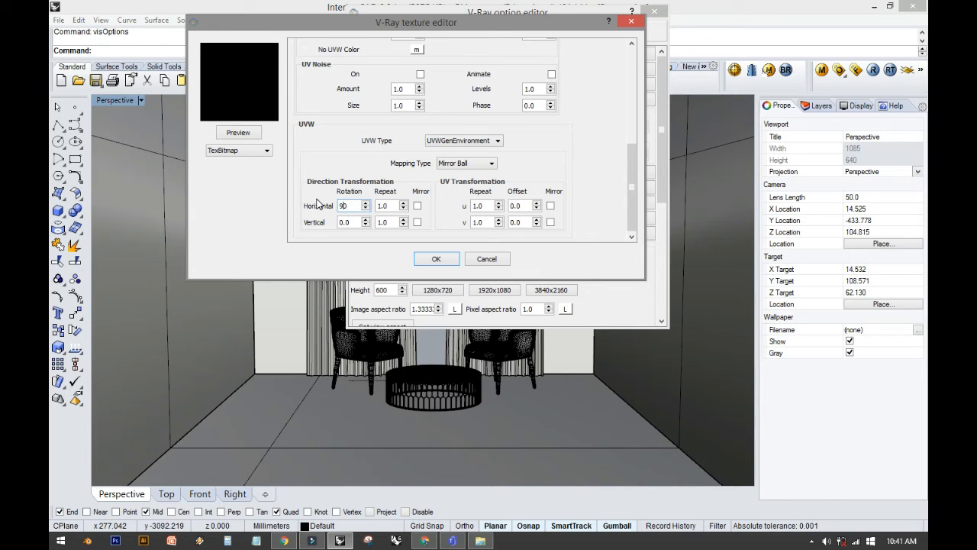
pyautogui.click(438, 259)
pyautogui.click(653, 14)
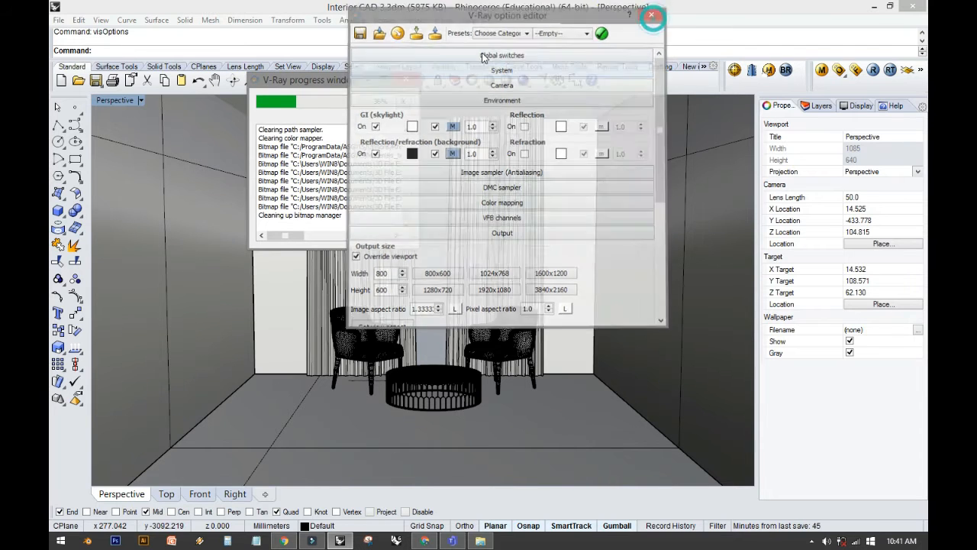
pyautogui.click(524, 81)
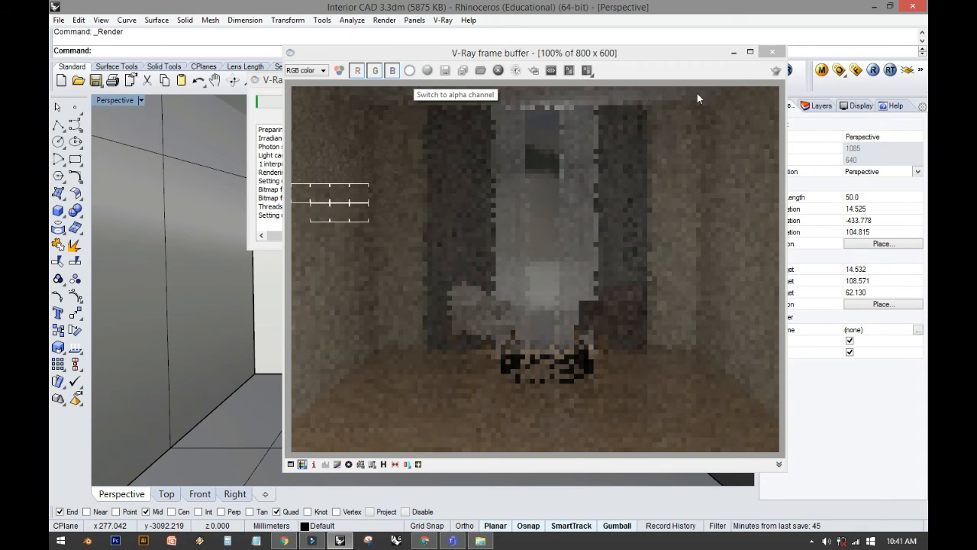
pyautogui.click(772, 53)
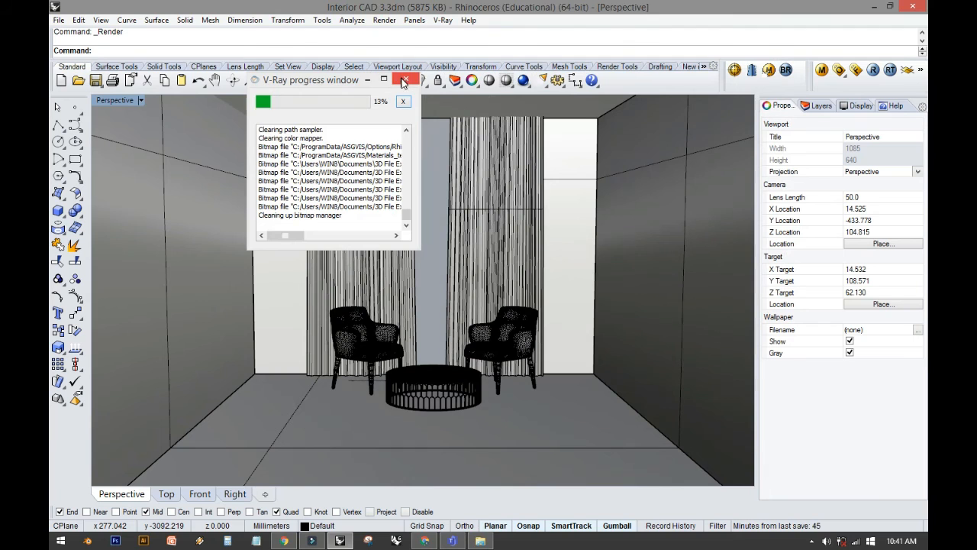
# Hide all the visible room geometry and furniture, and render the HDR background on its own.
pyautogui.click(403, 80)
pyautogui.click(403, 80)
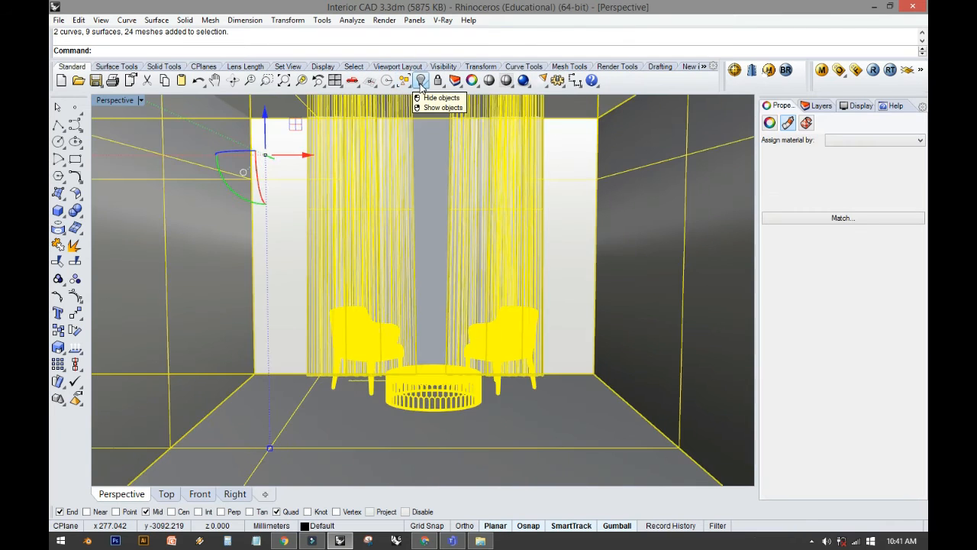
pyautogui.click(421, 81)
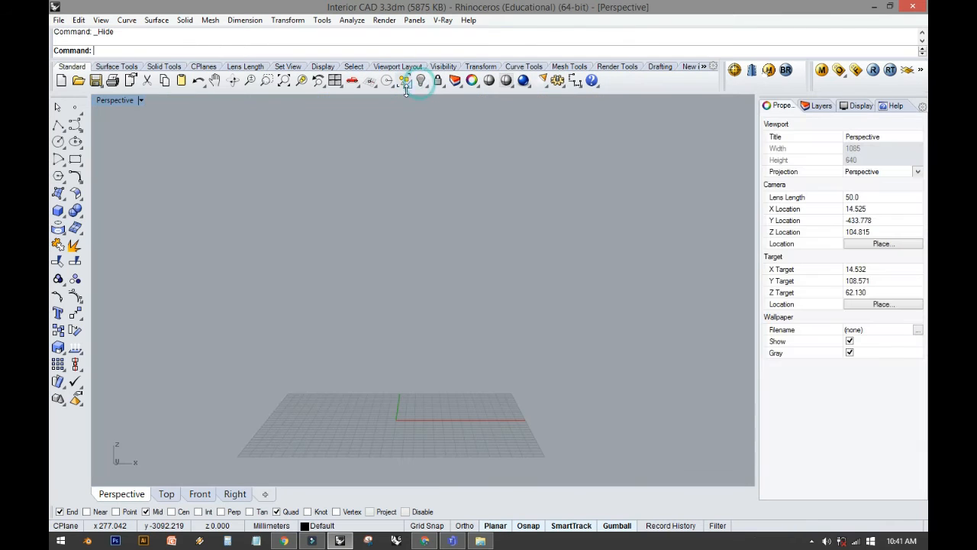
pyautogui.click(524, 84)
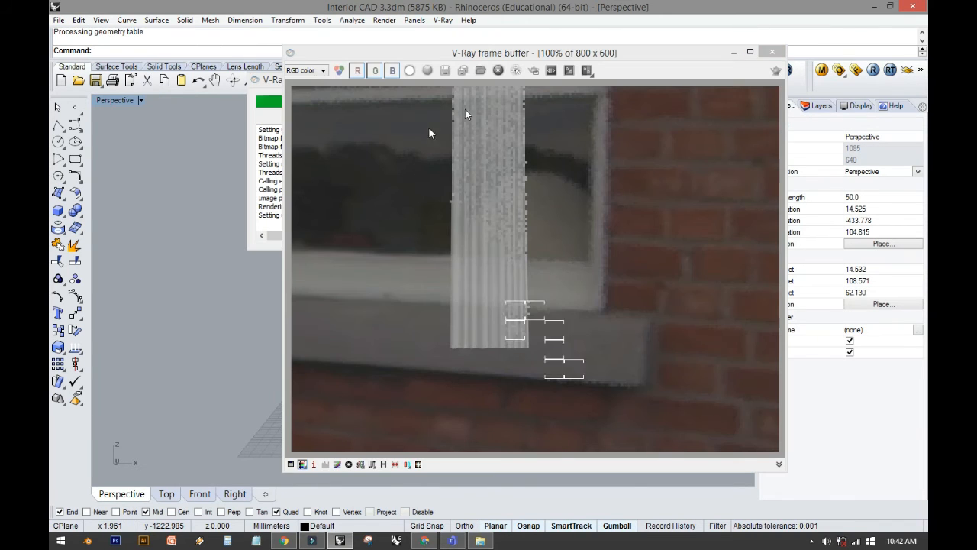
pyautogui.click(766, 50)
# Set the HDR background texture's horizontal rotation to 270, render the background, and close the frame buffer.
pyautogui.click(443, 20)
pyautogui.click(456, 33)
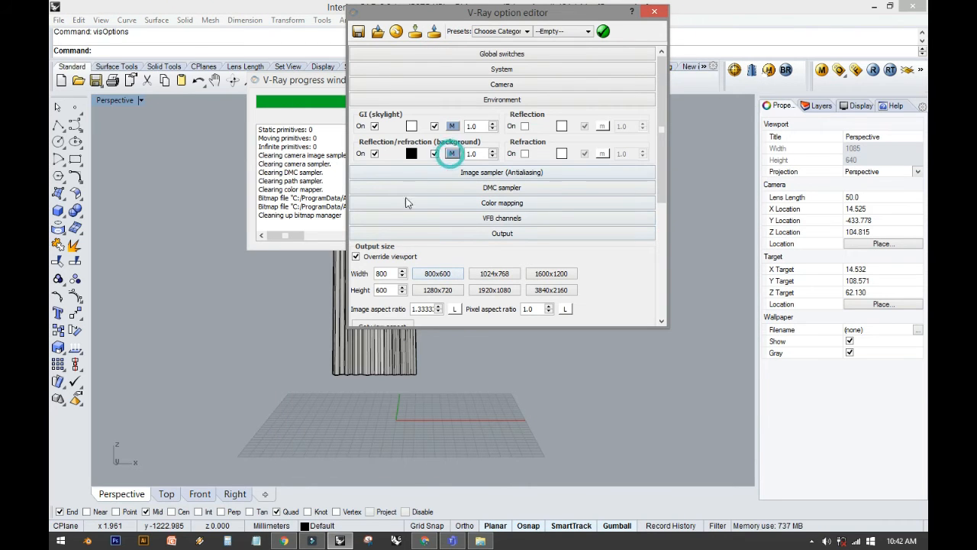
pyautogui.click(452, 153)
pyautogui.scroll(-5, 381, 220)
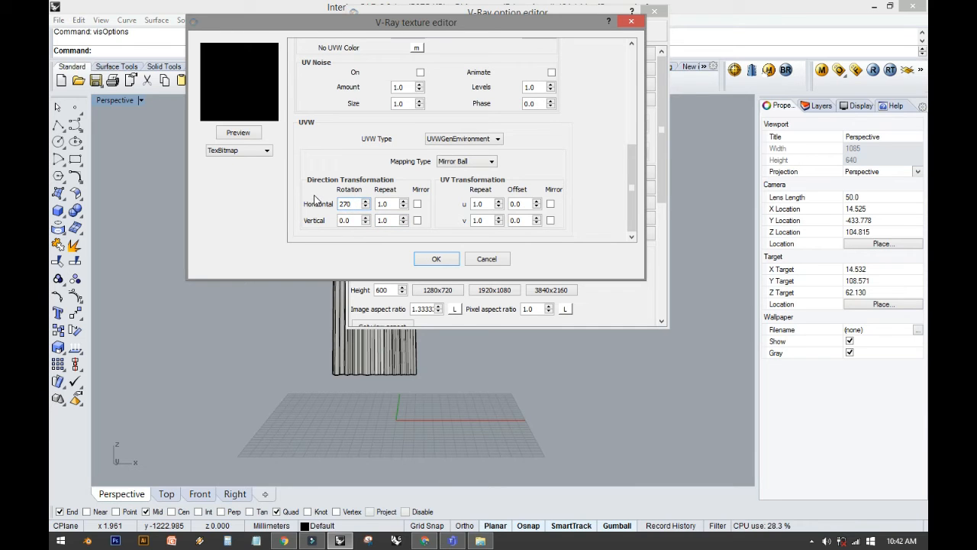
pyautogui.click(432, 260)
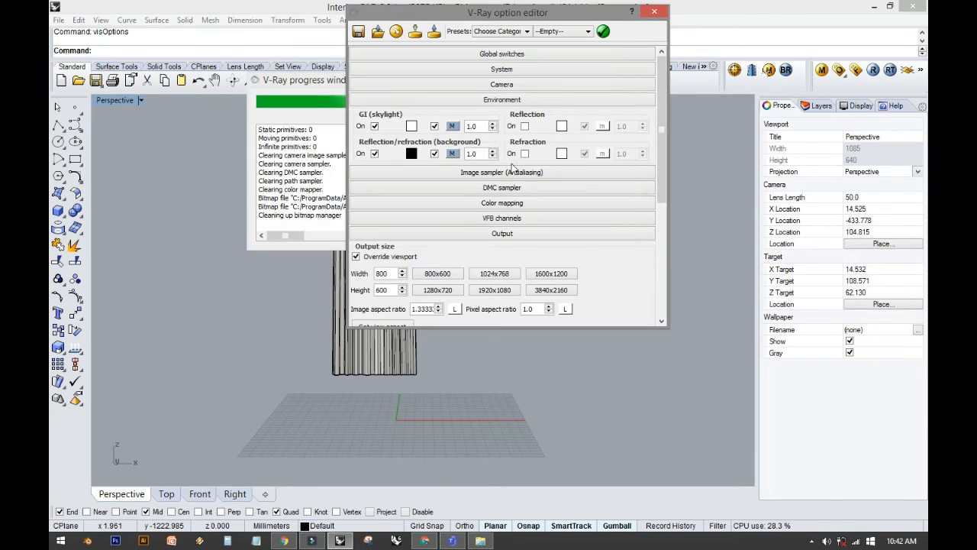
pyautogui.click(654, 13)
pyautogui.click(524, 81)
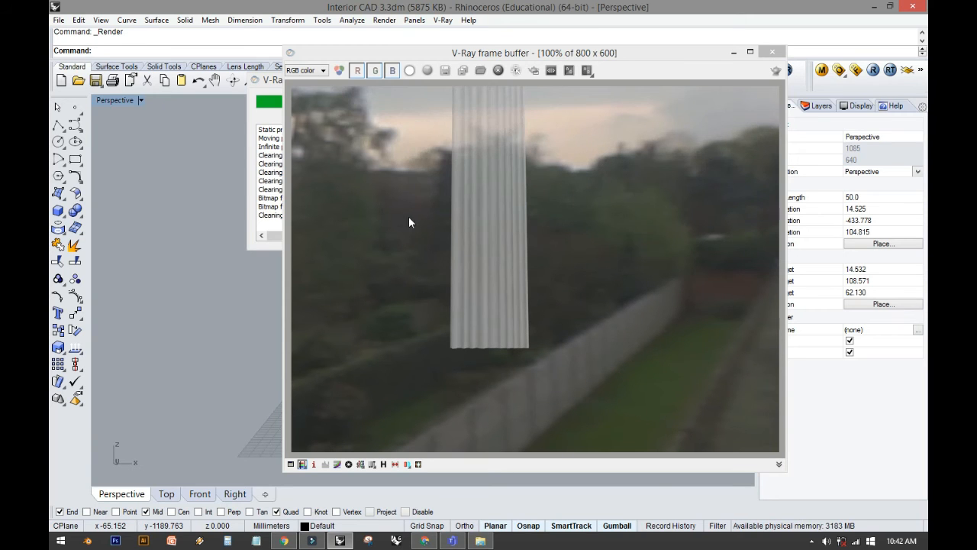
pyautogui.click(773, 52)
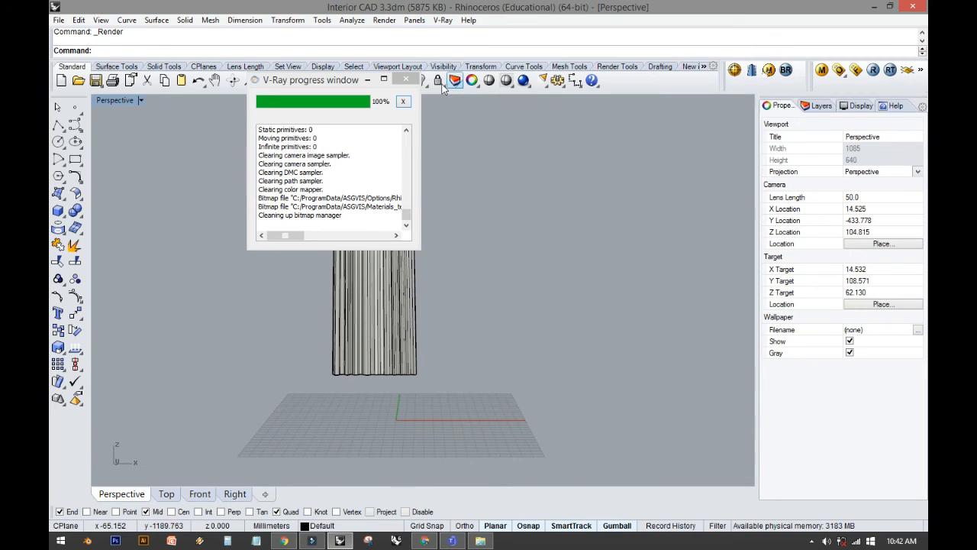
# Show all hidden objects, close the render progress window, and delete the seat mesh of the extra middle chair.
pyautogui.click(427, 81)
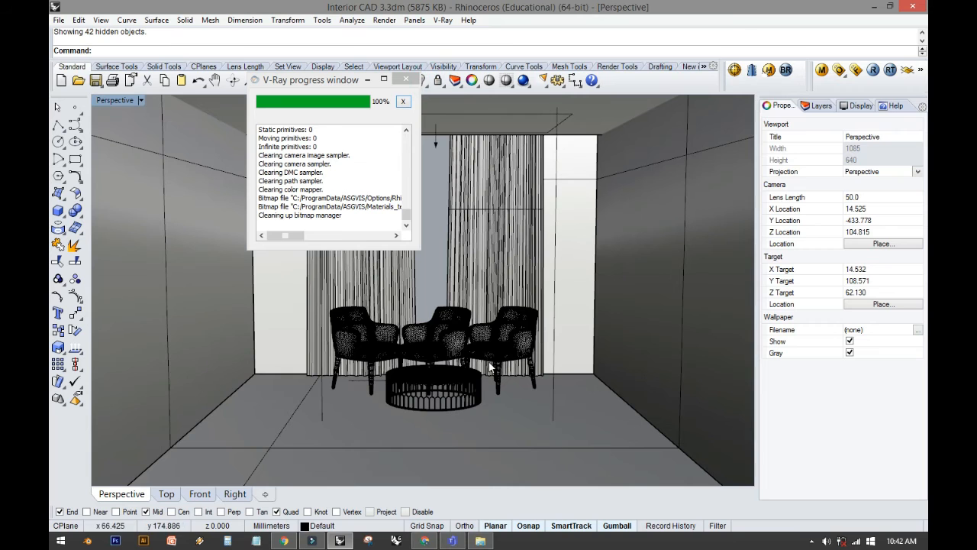
pyautogui.click(444, 342)
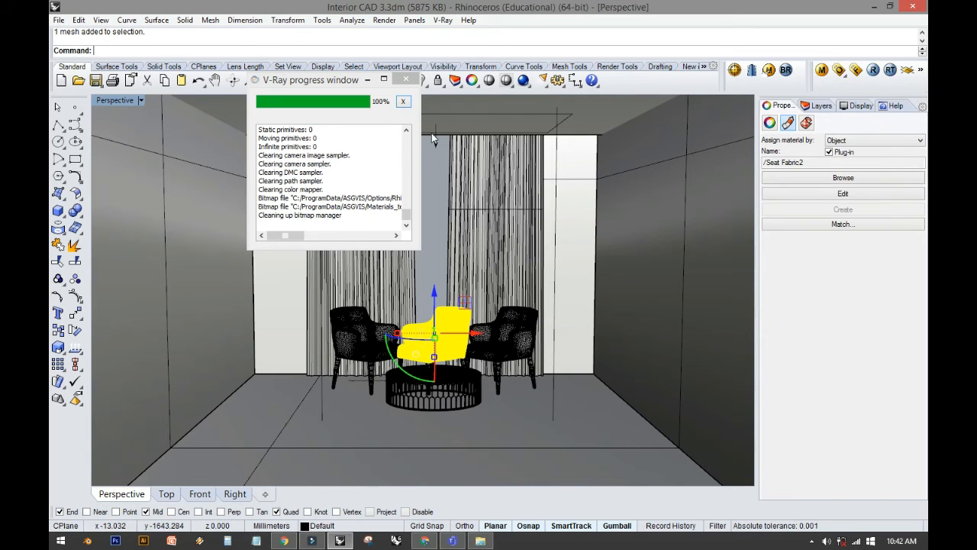
pyautogui.click(405, 81)
pyautogui.press('Delete')
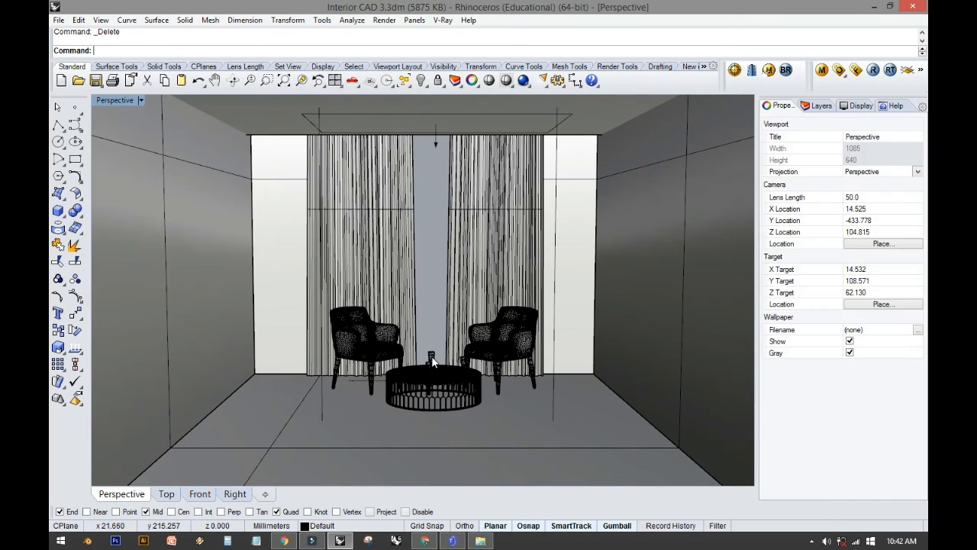
# Delete the remaining leg mesh of the extra middle chair behind the round table.
pyautogui.click(459, 360)
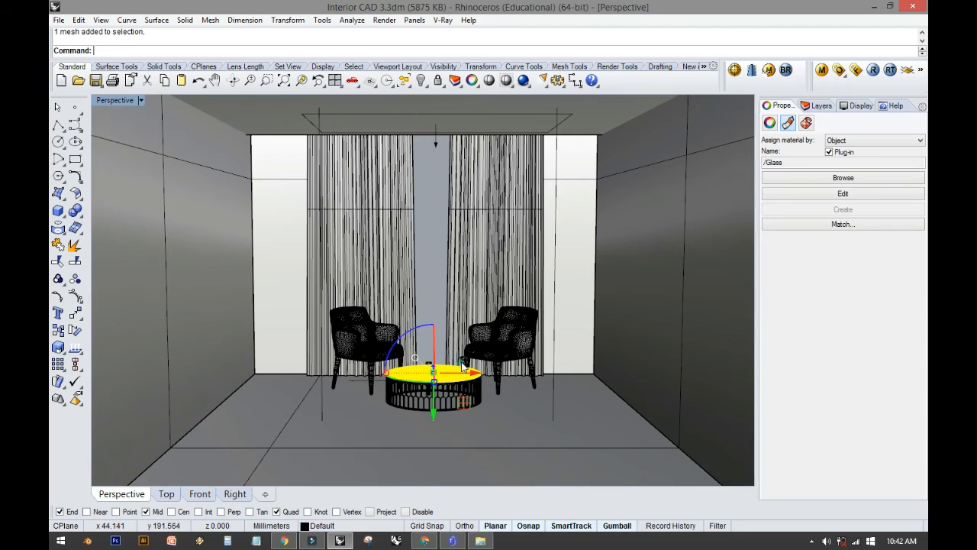
pyautogui.click(429, 362)
pyautogui.press('Delete')
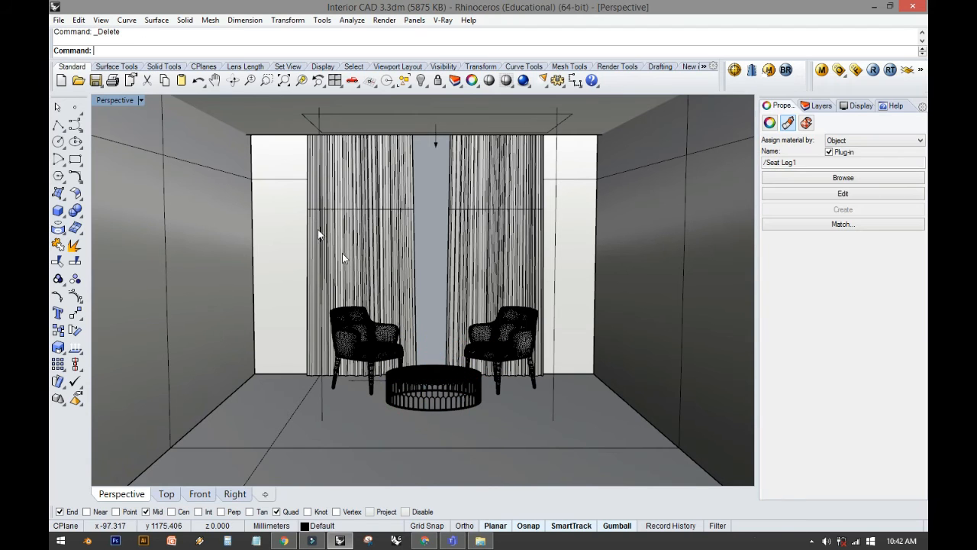
# Orbit the perspective view slightly, move it closer to the chairs and table, and render the room.
pyautogui.doubleClick(108, 102)
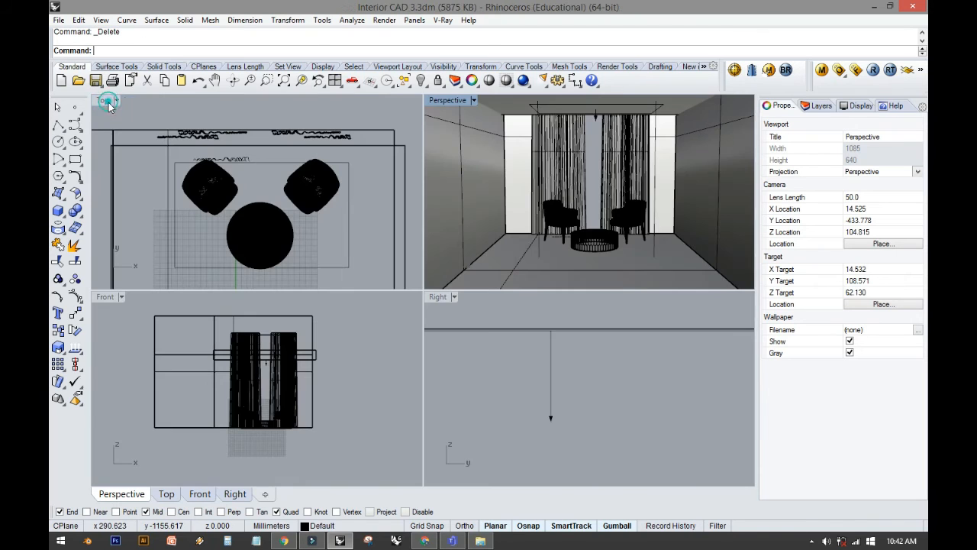
pyautogui.doubleClick(448, 101)
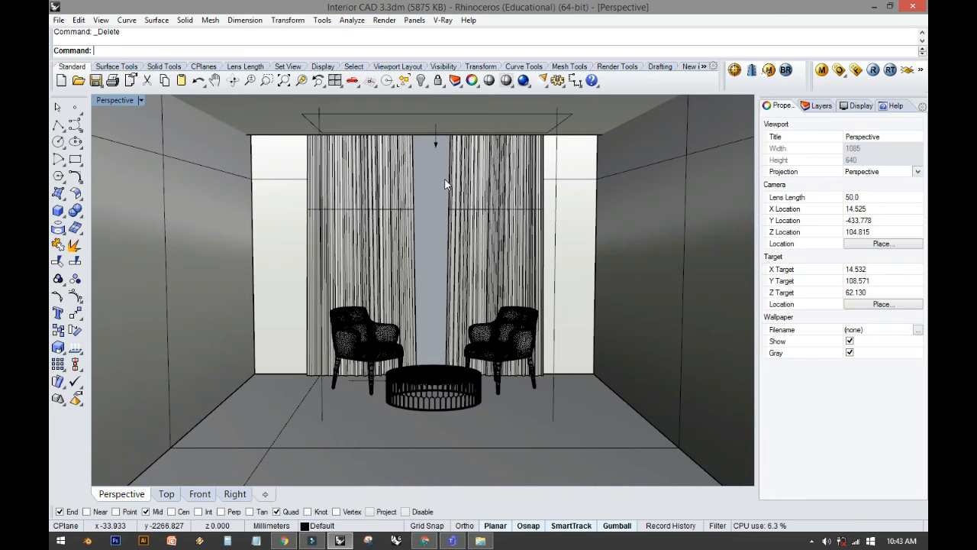
pyautogui.moveTo(443, 173); pyautogui.dragTo(466, 172, button='right')
pyautogui.scroll(3, 464, 173)
pyautogui.click(523, 82)
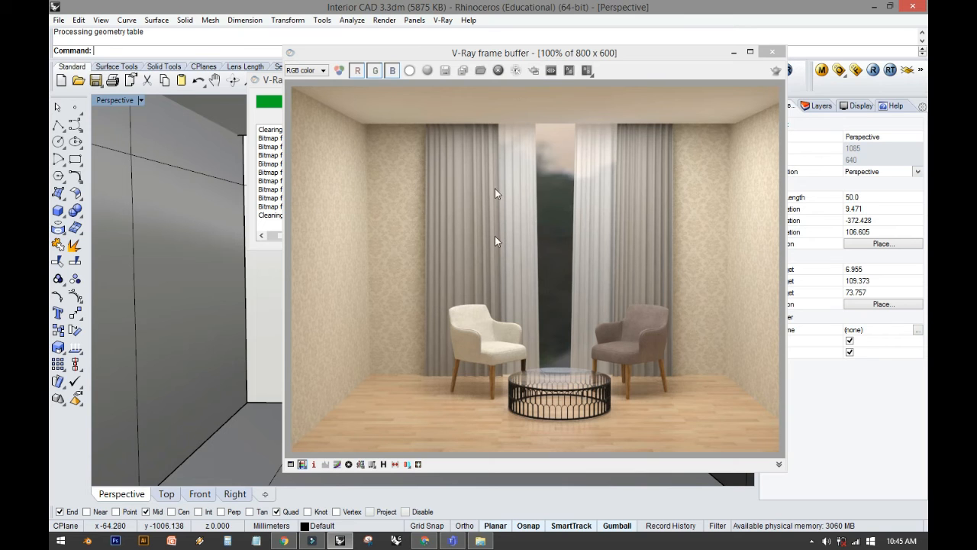
# Examine the finished room render at full-screen size and in the normal frame buffer window, checking the curtains, furniture and background.
pyautogui.click(750, 53)
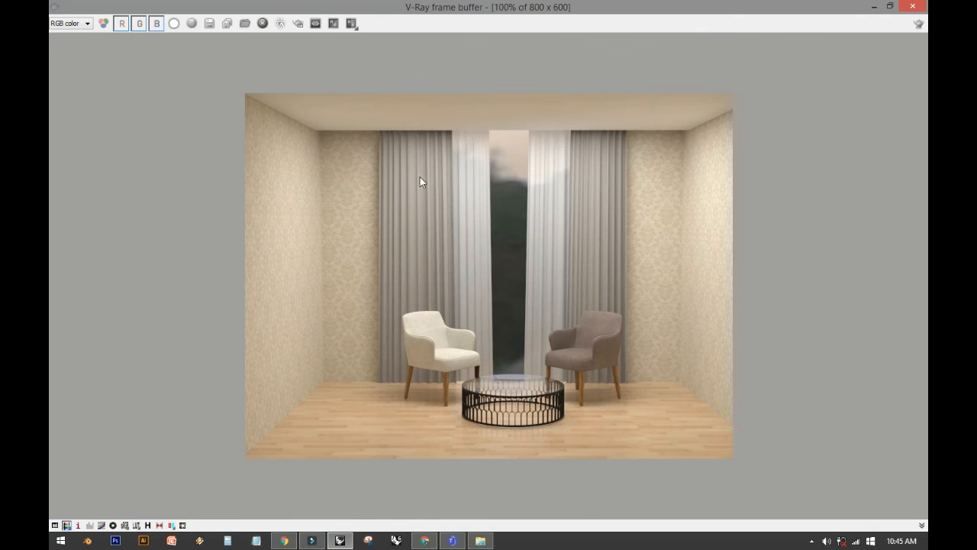
pyautogui.scroll(1, 462, 218)
pyautogui.scroll(-1, 462, 218)
pyautogui.scroll(1, 462, 218)
pyautogui.scroll(-1, 462, 218)
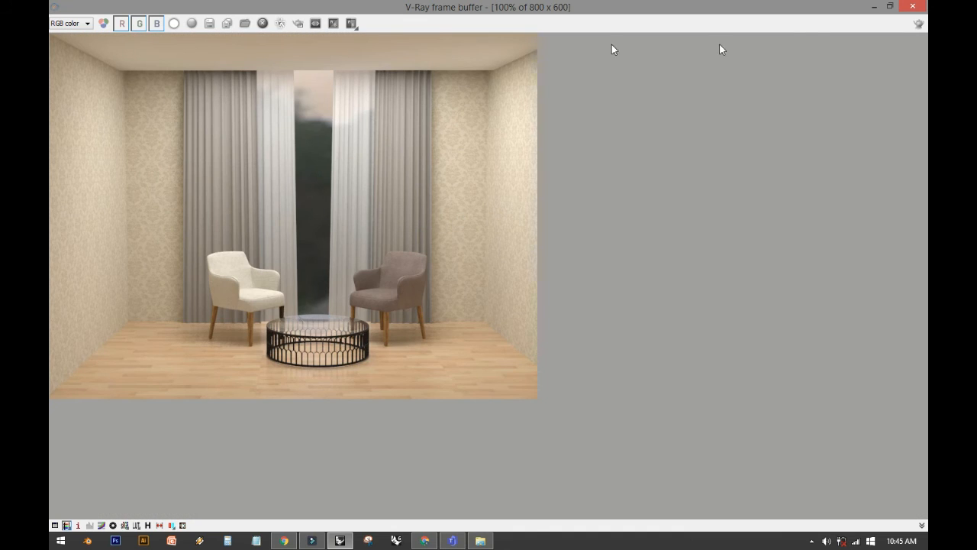
pyautogui.click(890, 6)
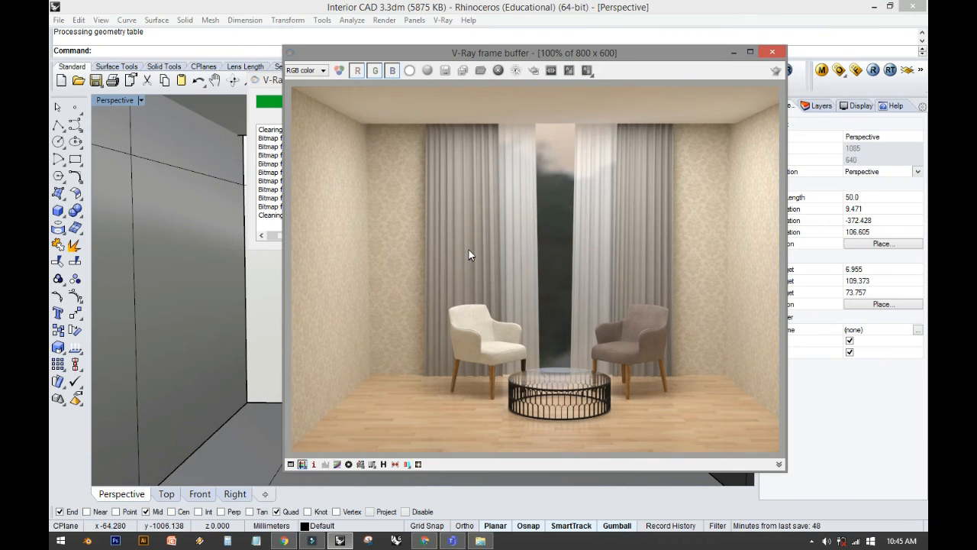
pyautogui.scroll(1, 469, 252)
pyautogui.scroll(1, 469, 252)
pyautogui.scroll(-2, 469, 252)
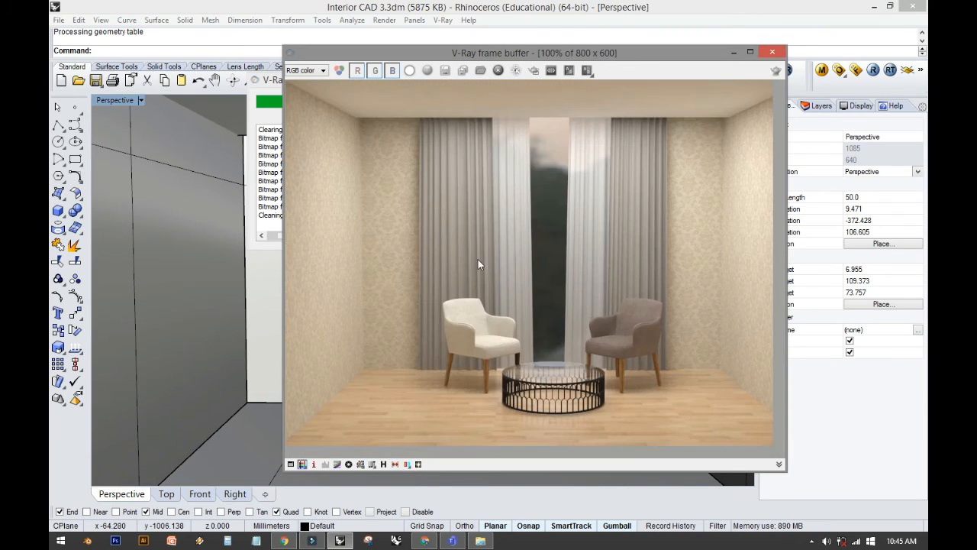
pyautogui.scroll(2, 491, 314)
pyautogui.scroll(-2, 490, 315)
# Review the output size and viewport override settings in the V-Ray option editor, and close it without changing the size.
pyautogui.click(449, 21)
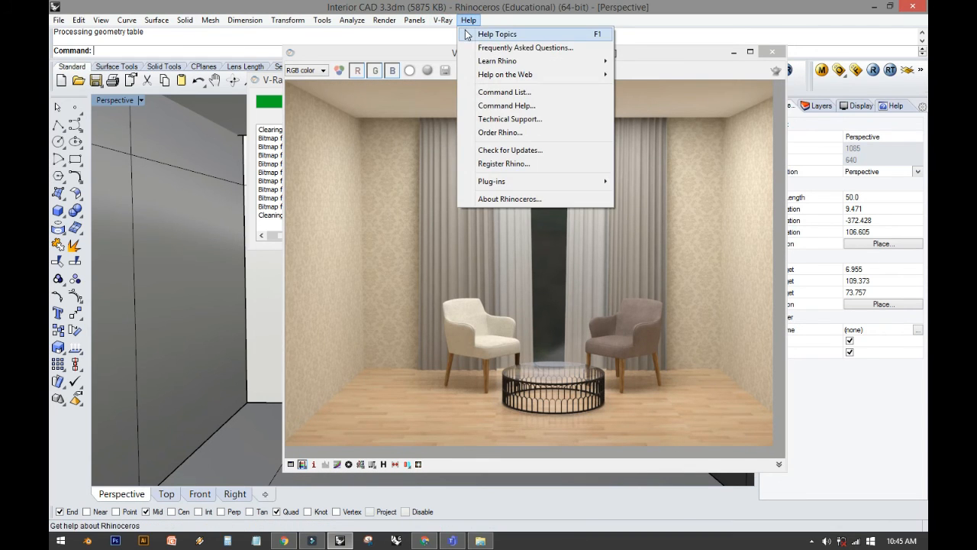
pyautogui.click(462, 34)
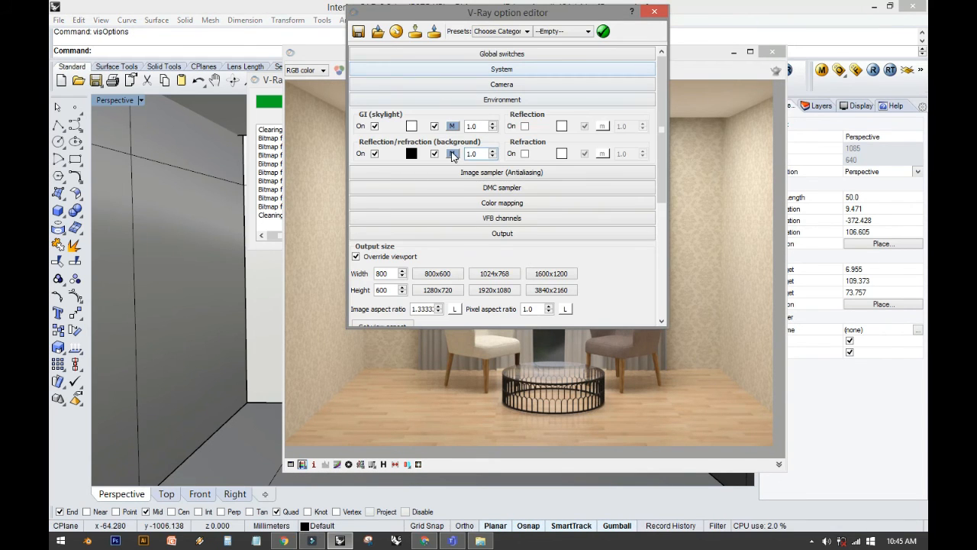
pyautogui.click(464, 100)
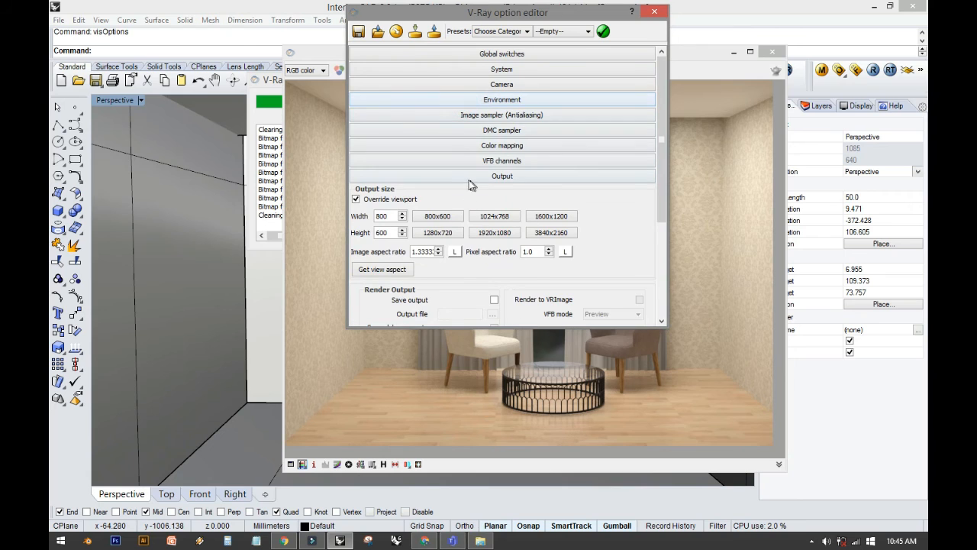
pyautogui.click(355, 200)
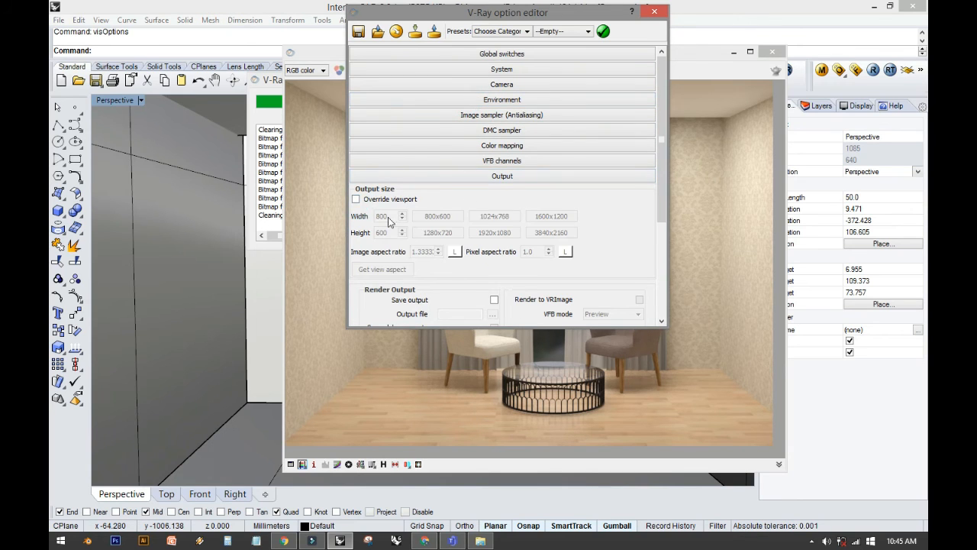
pyautogui.click(356, 199)
pyautogui.doubleClick(384, 217)
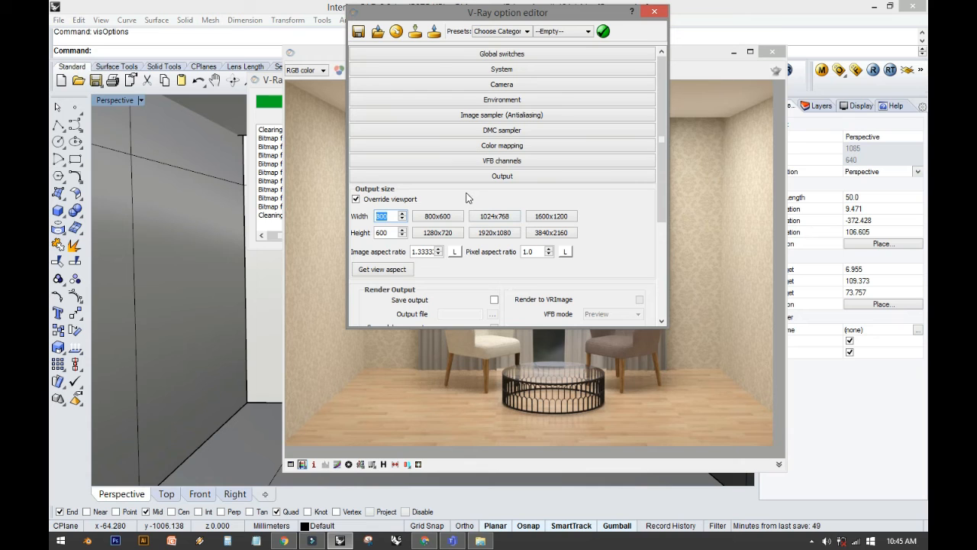
pyautogui.click(652, 14)
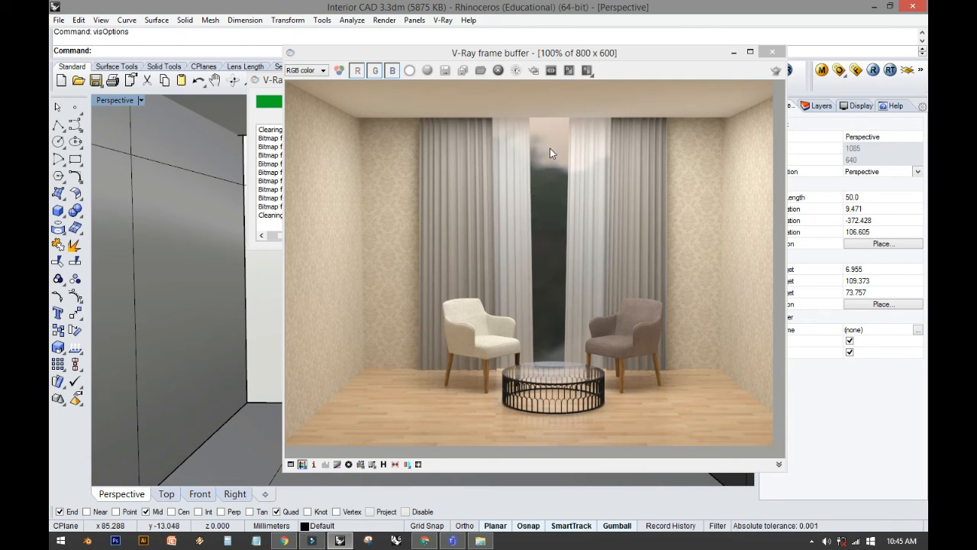
# Open the frame buffer's color corrections beside the render and enable the exposure, levels and curve corrections.
pyautogui.moveTo(525, 55); pyautogui.dragTo(429, 32)
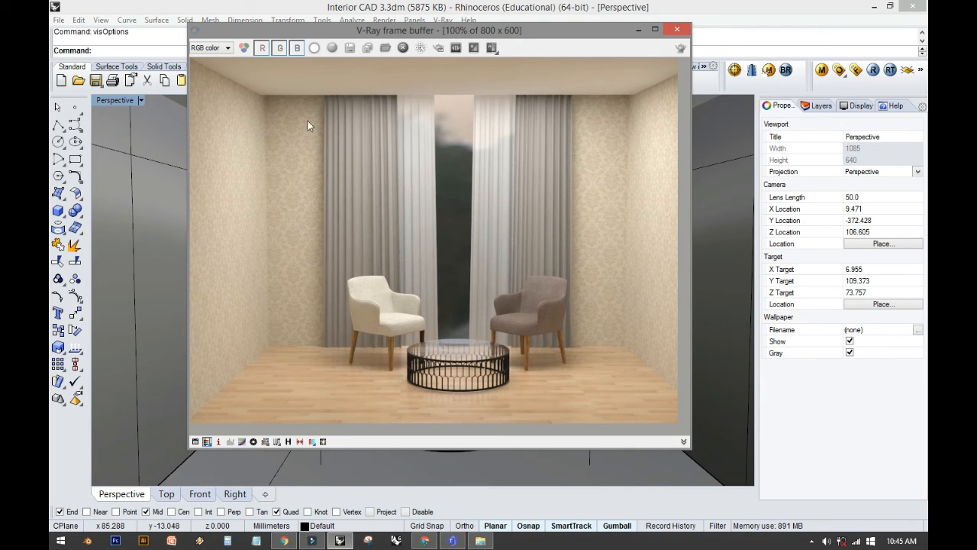
pyautogui.click(195, 442)
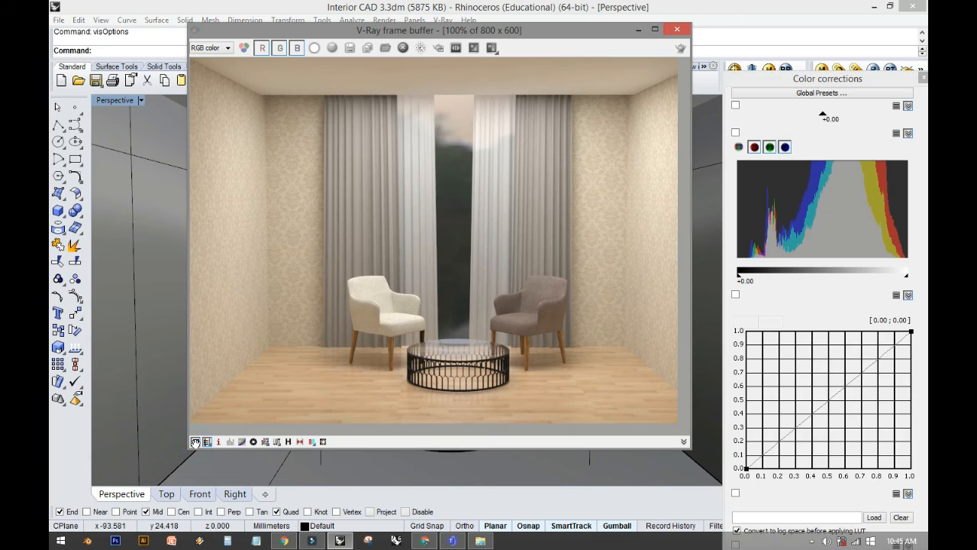
pyautogui.click(250, 441)
pyautogui.moveTo(779, 79); pyautogui.dragTo(754, 33)
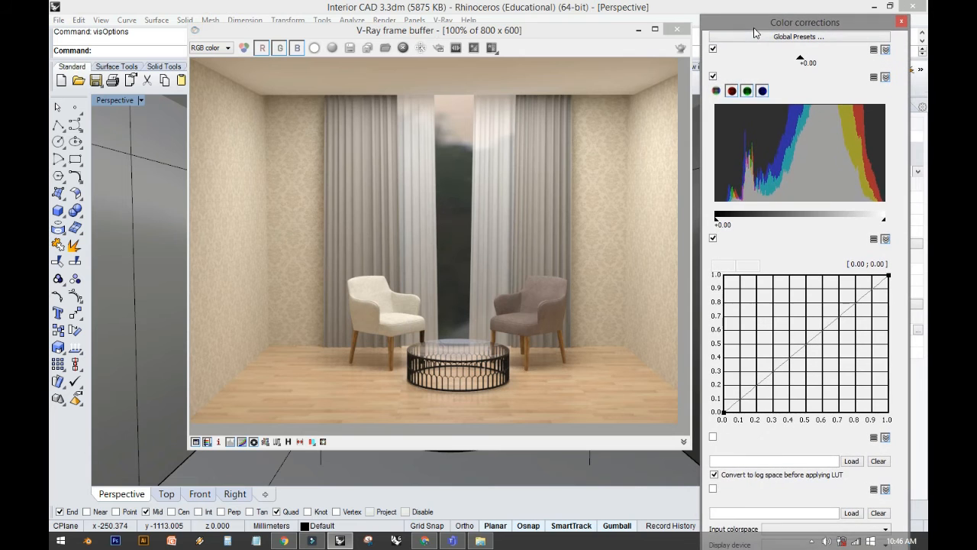
# Set the render's exposure correction to -0.10 and its levels to 0.10 for black and 0.91 for white.
pyautogui.moveTo(802, 58)
pyautogui.mouseDown()
pyautogui.moveTo(812, 59)
pyautogui.moveTo(798, 55)
pyautogui.mouseUp()
pyautogui.moveTo(716, 219)
pyautogui.mouseDown()
pyautogui.moveTo(787, 220)
pyautogui.moveTo(734, 219)
pyautogui.mouseUp()
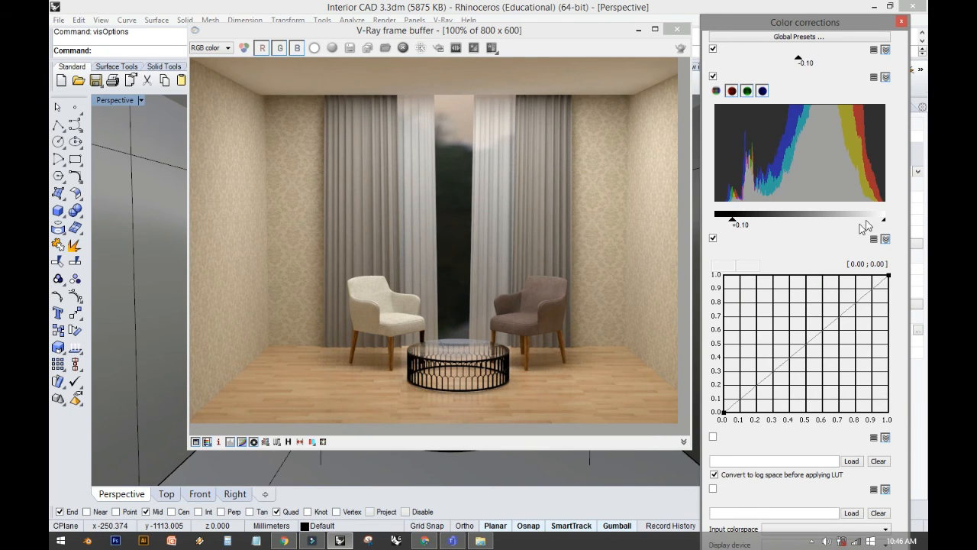
pyautogui.moveTo(884, 219)
pyautogui.mouseDown()
pyautogui.moveTo(855, 219)
pyautogui.moveTo(870, 219)
pyautogui.mouseUp()
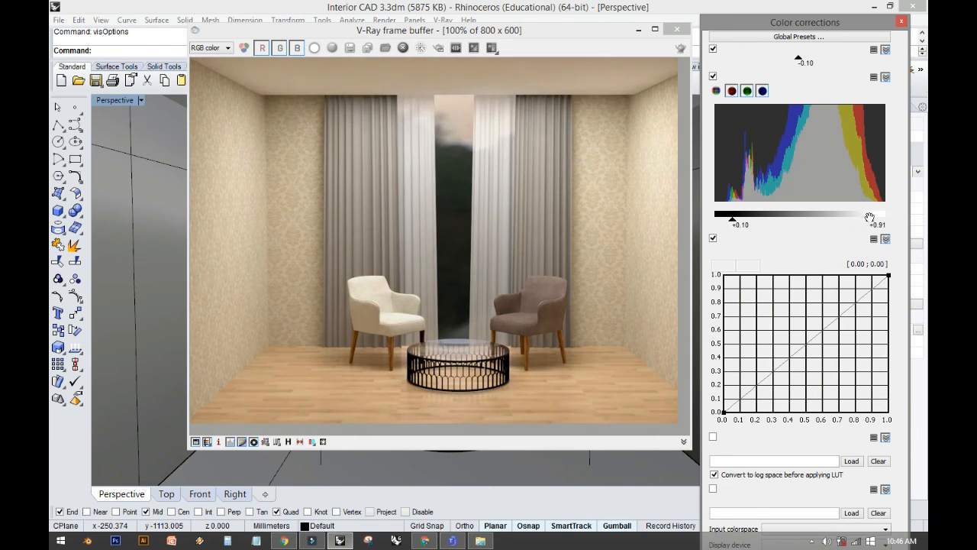
# Bend the correction curve slightly upward using the handles of both end points to brighten the midtones, and close the color corrections.
pyautogui.click(726, 411)
pyautogui.moveTo(770, 375); pyautogui.dragTo(797, 328)
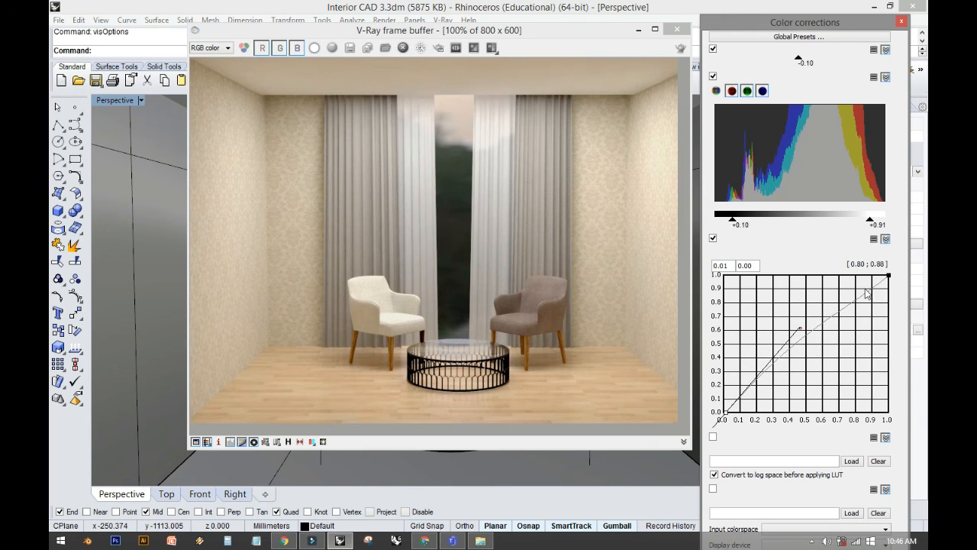
pyautogui.click(887, 276)
pyautogui.moveTo(843, 313)
pyautogui.mouseDown()
pyautogui.moveTo(838, 334)
pyautogui.moveTo(828, 316)
pyautogui.mouseUp()
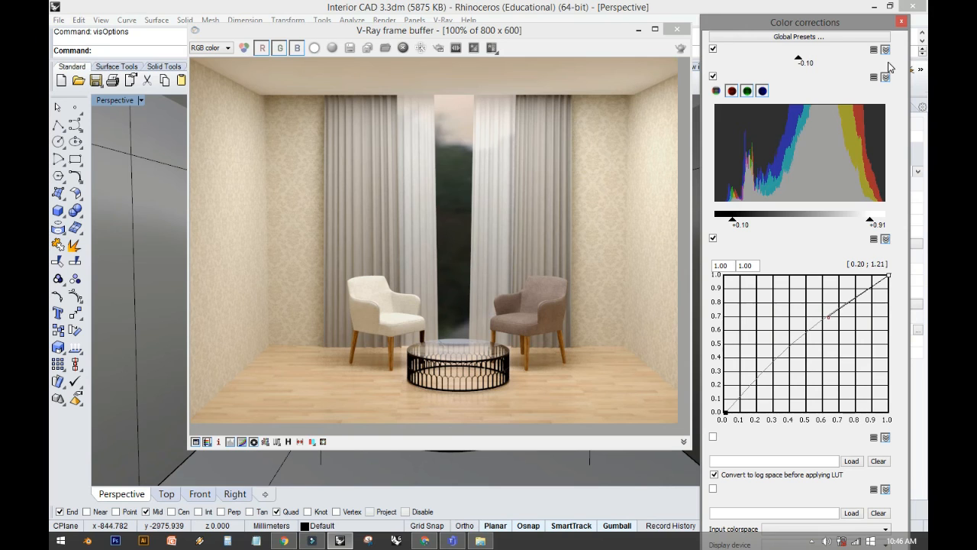
pyautogui.click(901, 24)
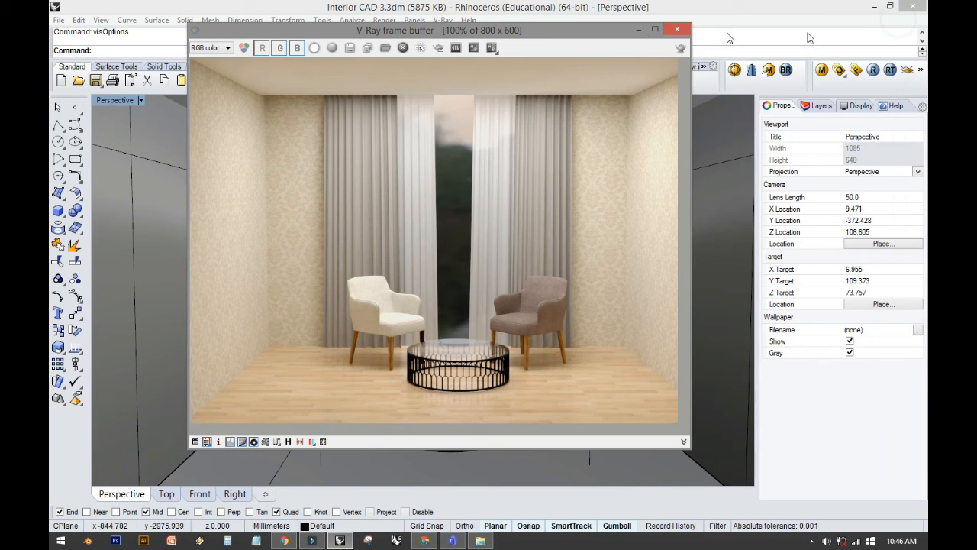
# Save the corrected render as a Windows bitmap named Example 1 in the 3D File Export folder.
pyautogui.click(350, 47)
pyautogui.click(247, 489)
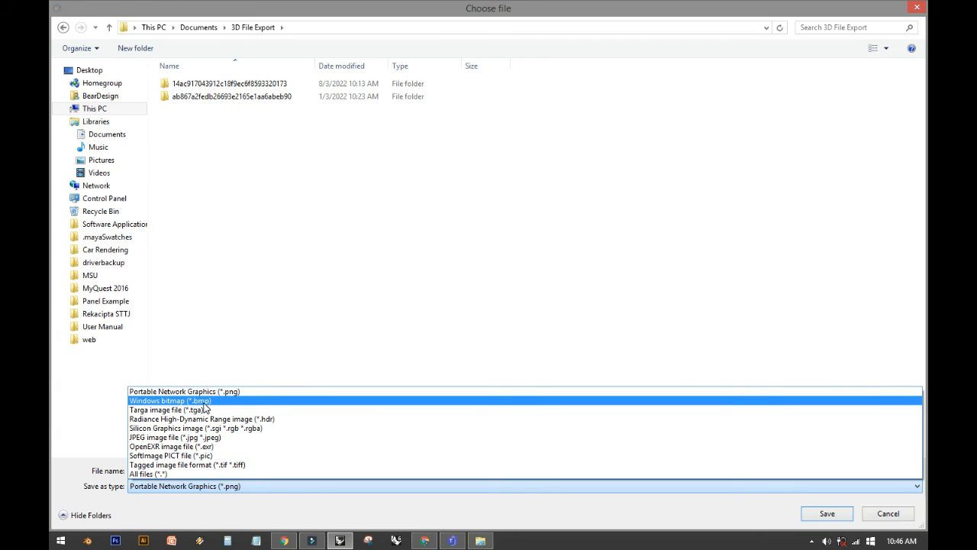
pyautogui.click(200, 401)
pyautogui.click(184, 469)
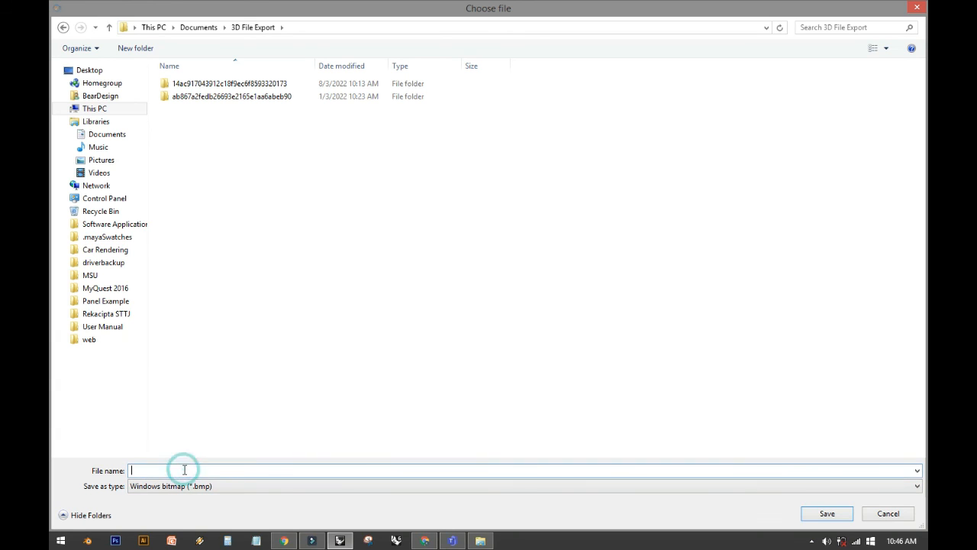
pyautogui.write('Ax')
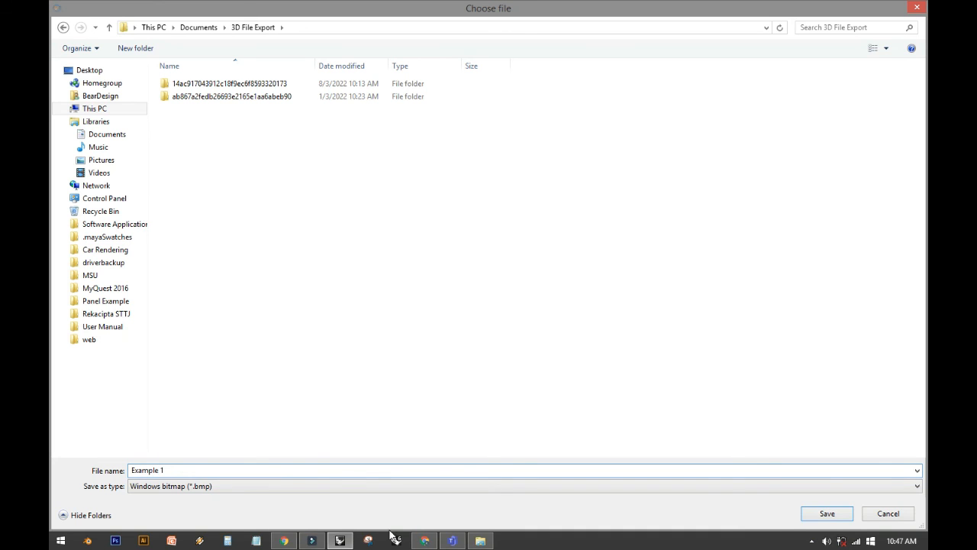
pyautogui.click(827, 513)
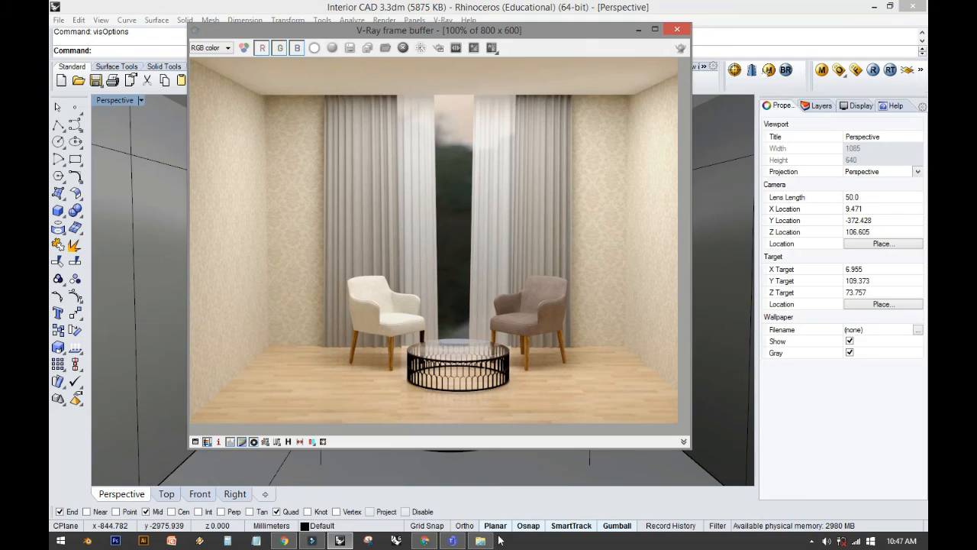
# Switch to File Explorer, go to the 3D File Export folder and view Example 1.bmp.
pyautogui.click(482, 540)
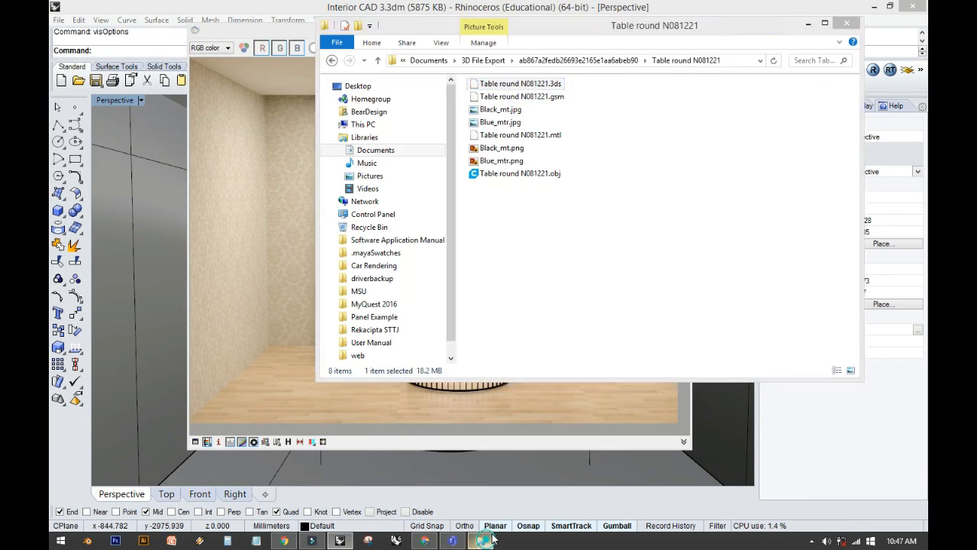
pyautogui.click(489, 61)
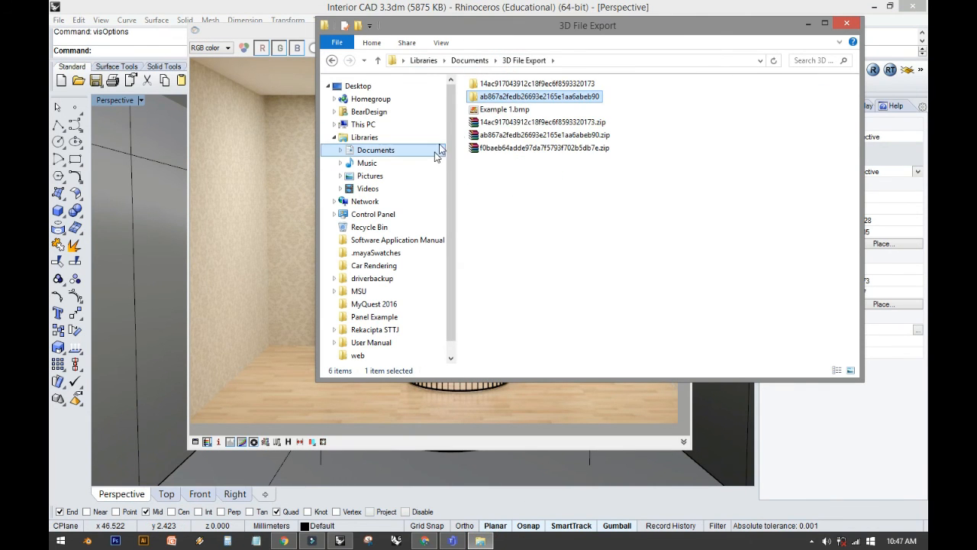
pyautogui.doubleClick(501, 109)
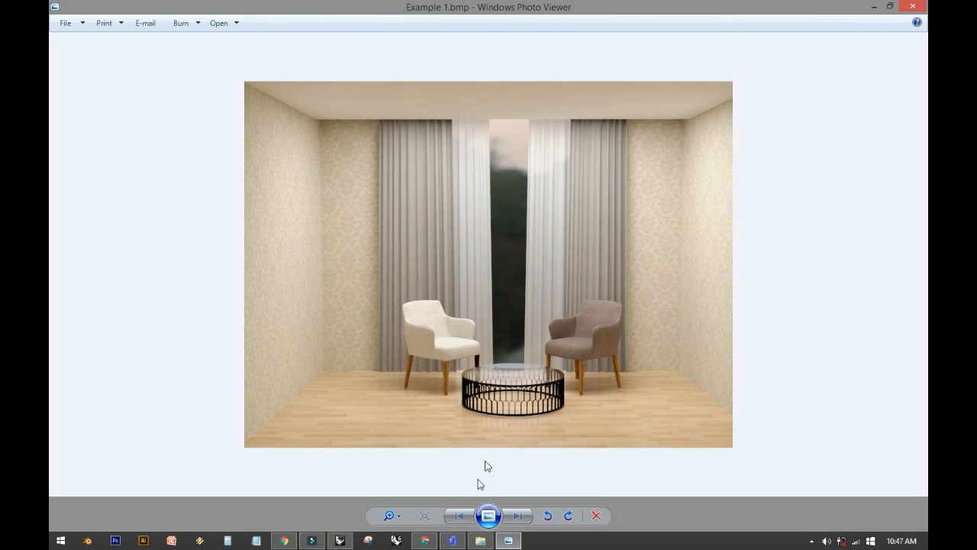
# View the sample renders product placing-no material.jpg and product placing HR1 a.jpg in The Bayu Chair folder.
pyautogui.moveTo(476, 543)
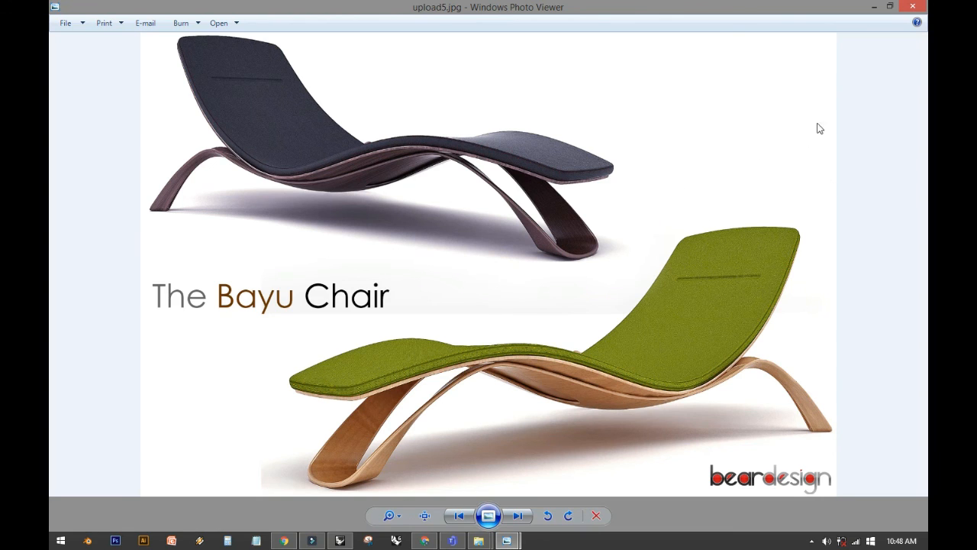
pyautogui.click(914, 7)
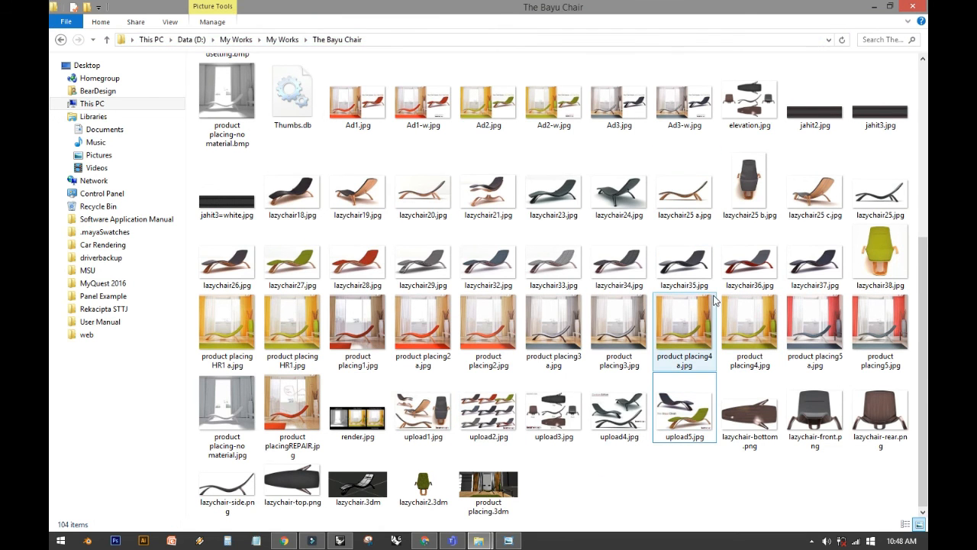
pyautogui.click(245, 403)
pyautogui.doubleClick(244, 403)
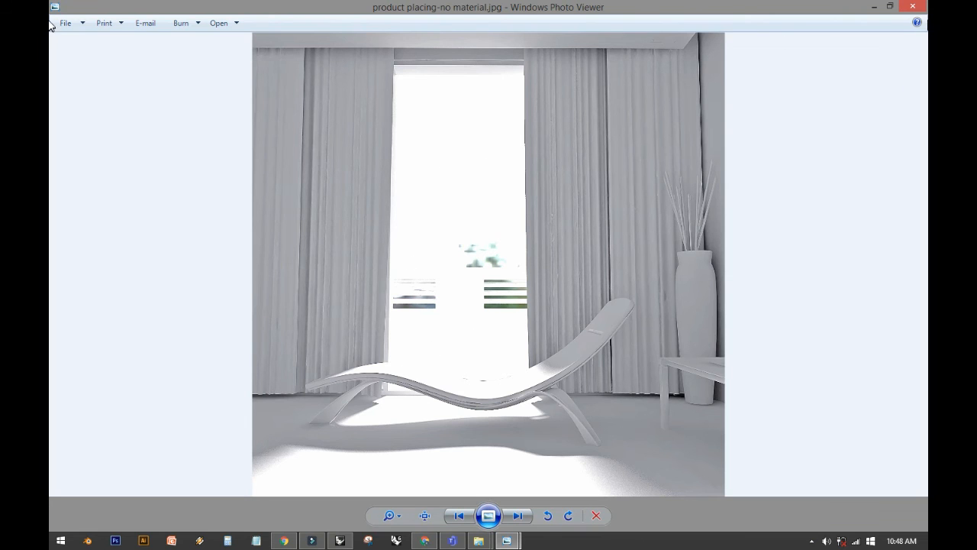
pyautogui.click(912, 6)
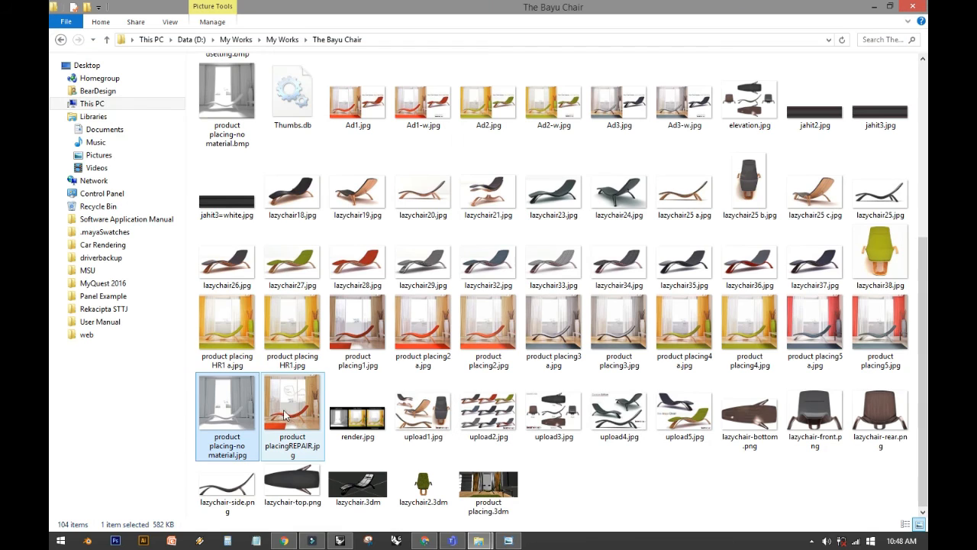
pyautogui.doubleClick(245, 337)
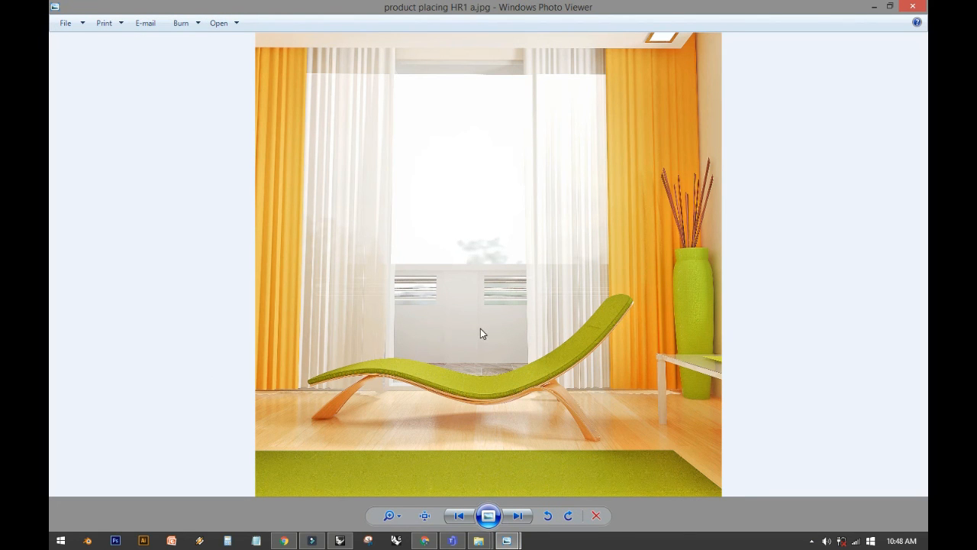
# Compare the V-Ray interior render in Rhino with the sample in Windows Photo Viewer, and view the chair renders up to product placing3 a.jpg.
pyautogui.click(338, 541)
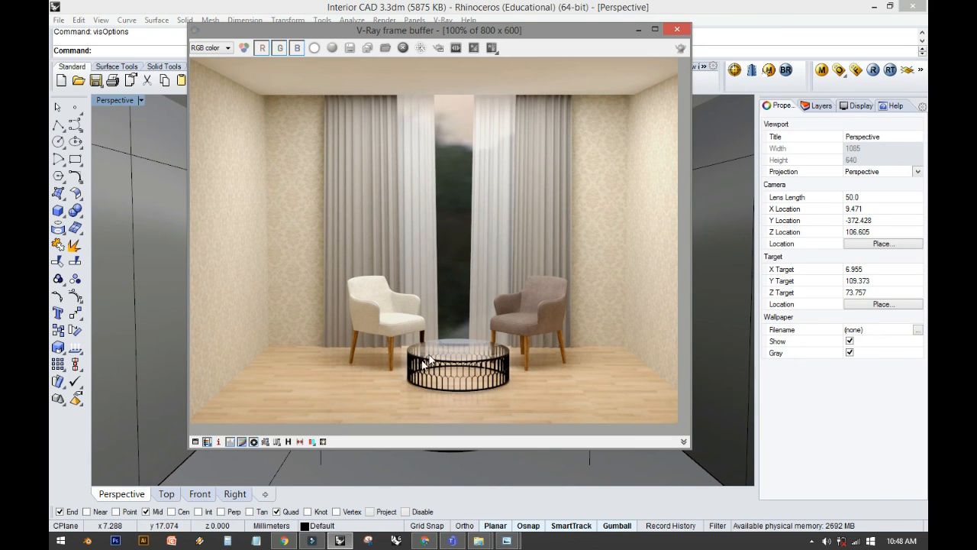
pyautogui.moveTo(506, 540)
pyautogui.click(579, 478)
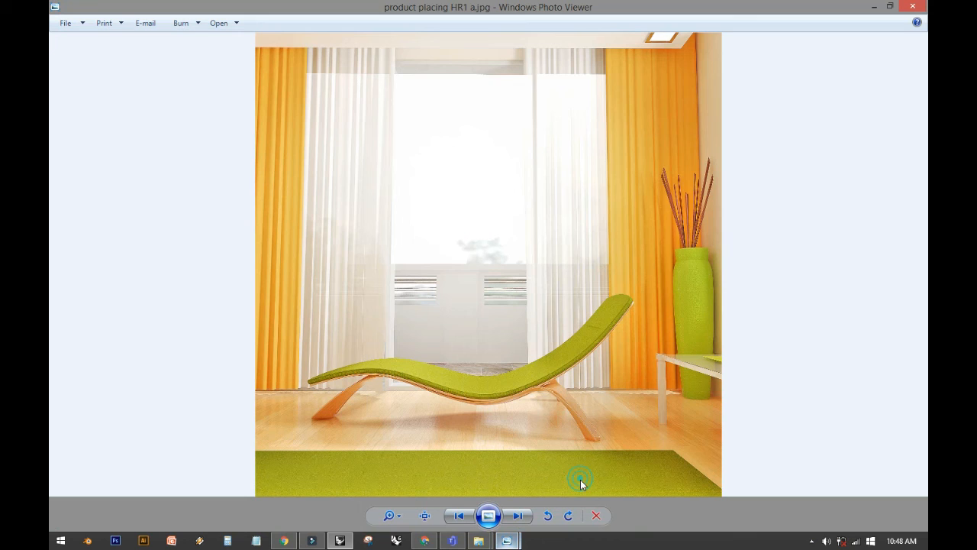
pyautogui.press('Right')
pyautogui.press('Right')
pyautogui.press('Right')
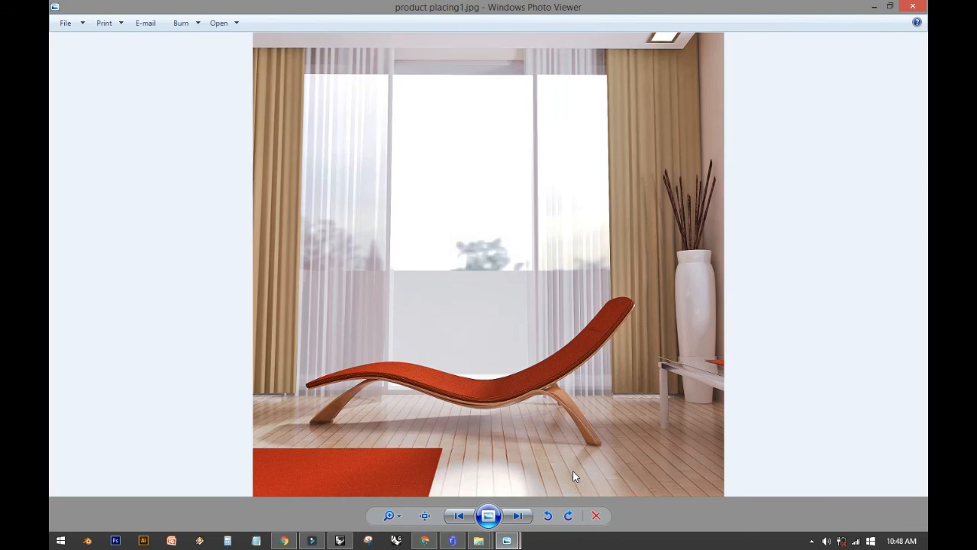
pyautogui.press('Right')
pyautogui.press('Left')
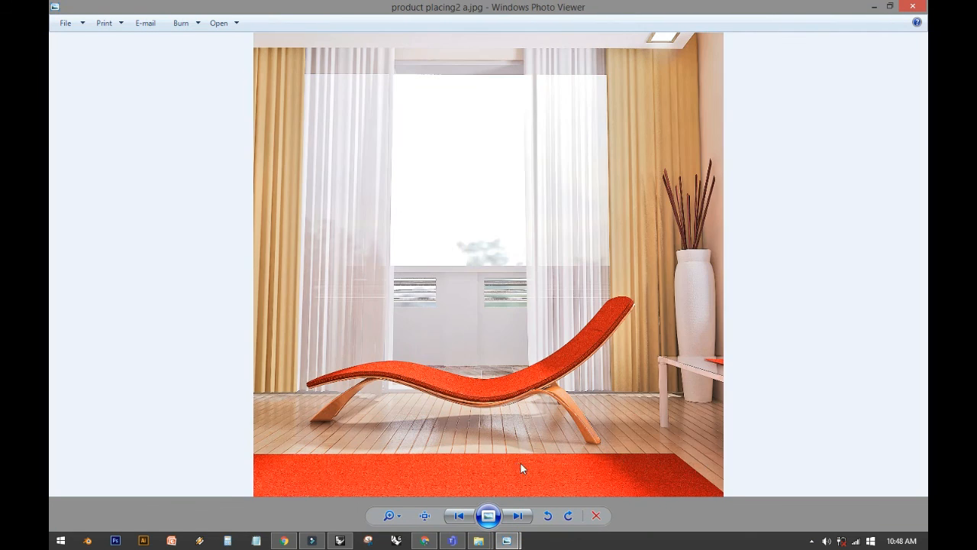
pyautogui.press('Right')
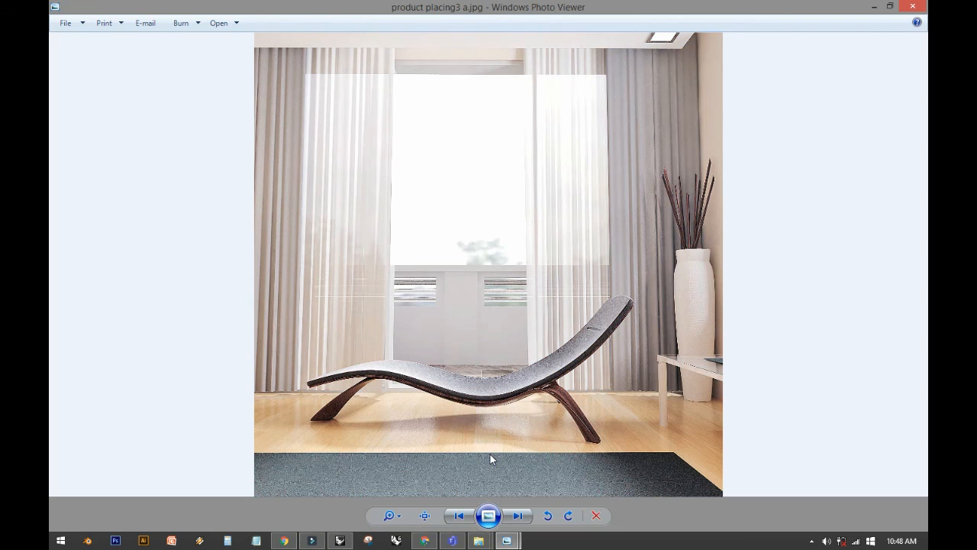
# View the remaining chair room renders up to the hand-annotated product placingREPAIR.jpg.
pyautogui.press('Right')
pyautogui.press('Right')
pyautogui.press('Right')
pyautogui.press('Right')
pyautogui.press('Right')
pyautogui.press('Left')
pyautogui.press('Right')
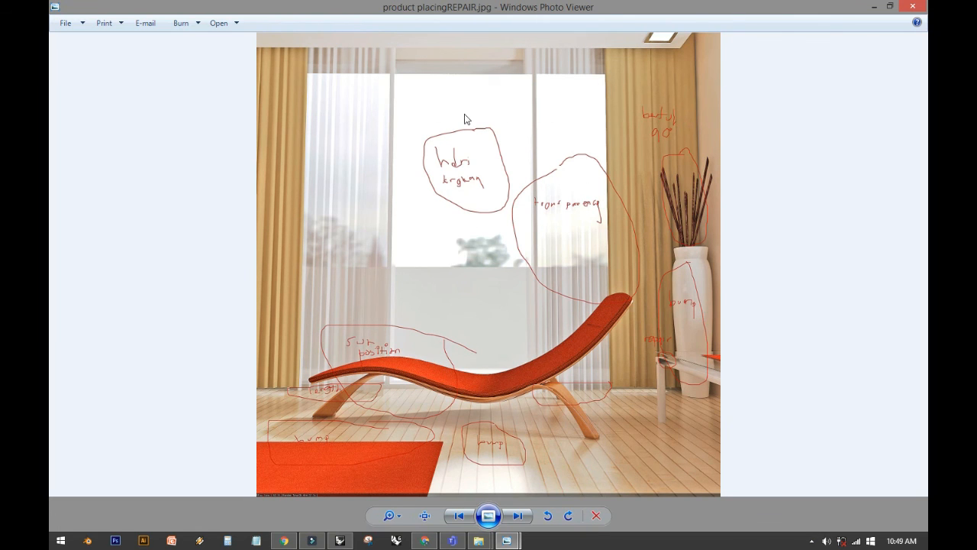
# Go back through the green, grey and red chair renders from product placing4.jpg to product placing HR1 a.jpg, comparing their color schemes.
pyautogui.press('Left')
pyautogui.press('Left')
pyautogui.press('Left')
pyautogui.press('Left')
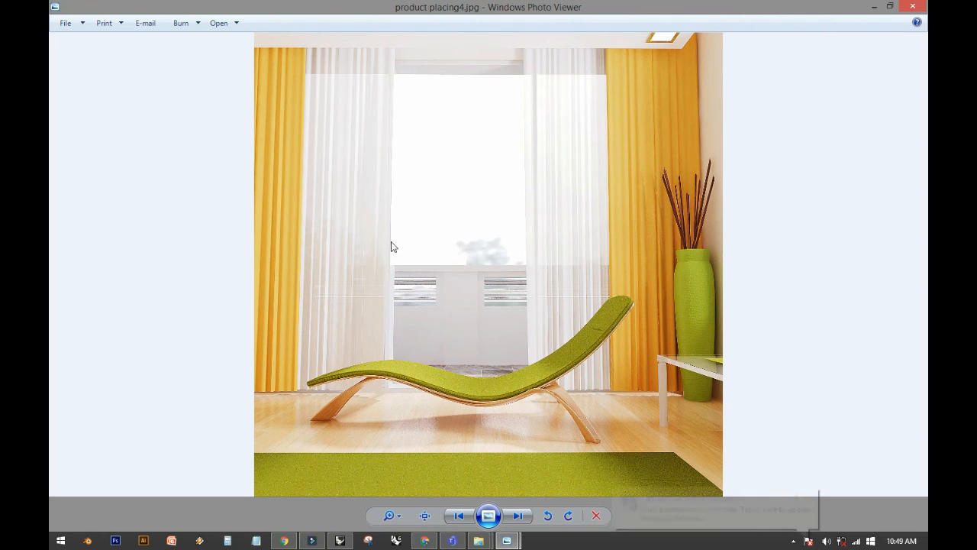
pyautogui.press('Left')
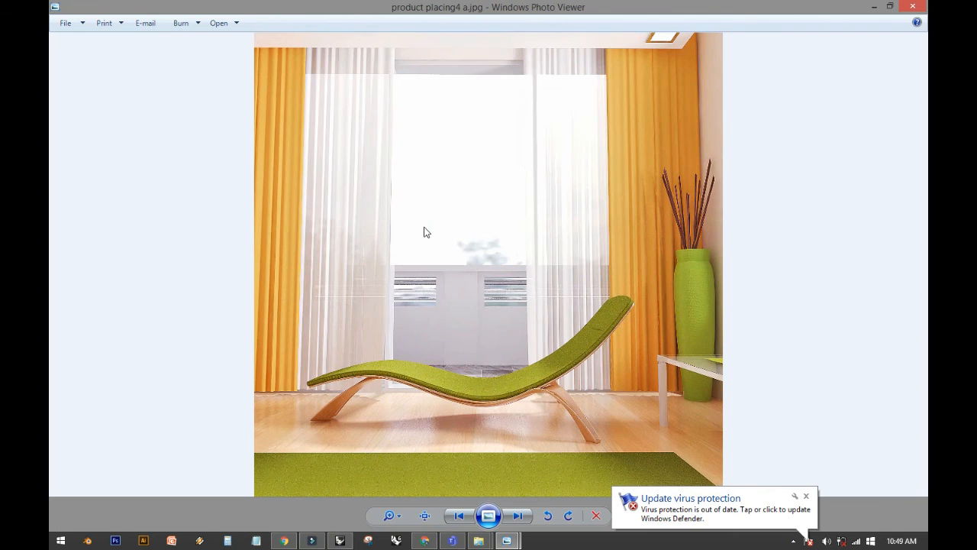
pyautogui.press('Left')
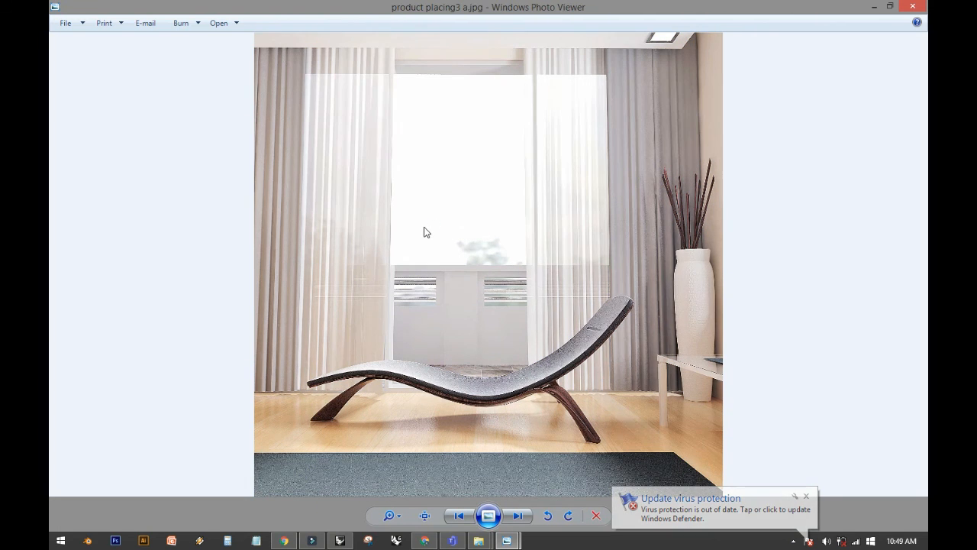
pyautogui.press('Left')
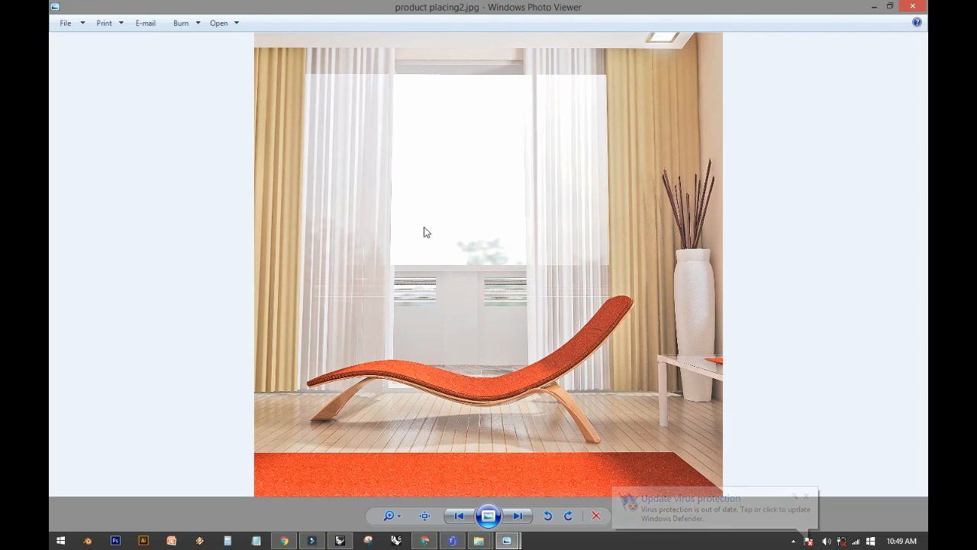
pyautogui.press('Left')
pyautogui.press('Left')
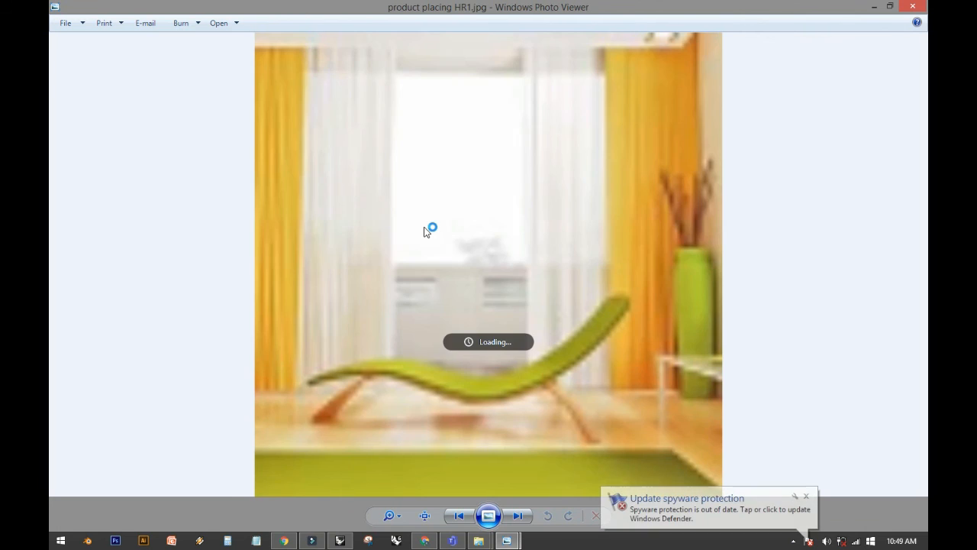
pyautogui.press('Left')
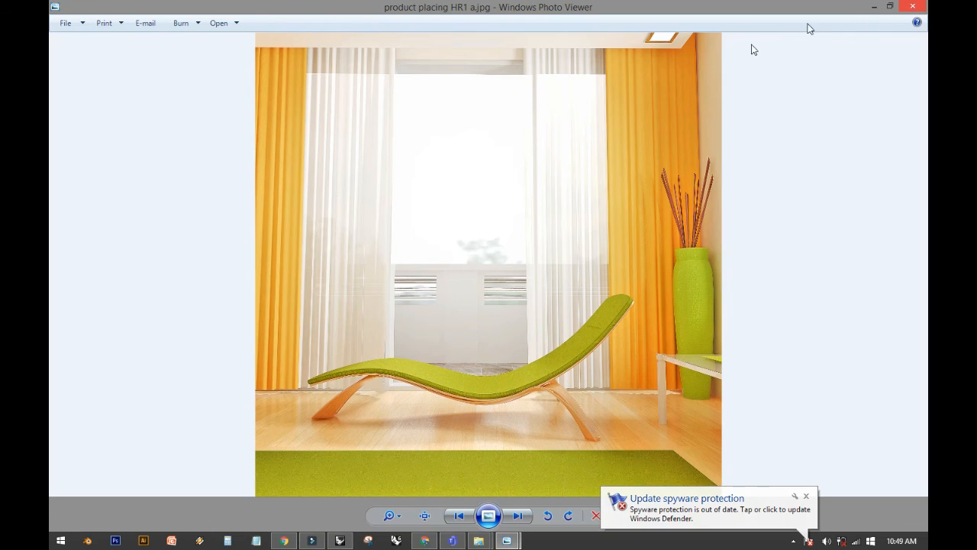
# Review the chair color variants again up to product placing3 a.jpg, and close the image viewer.
pyautogui.press('Right')
pyautogui.press('Right')
pyautogui.press('Right')
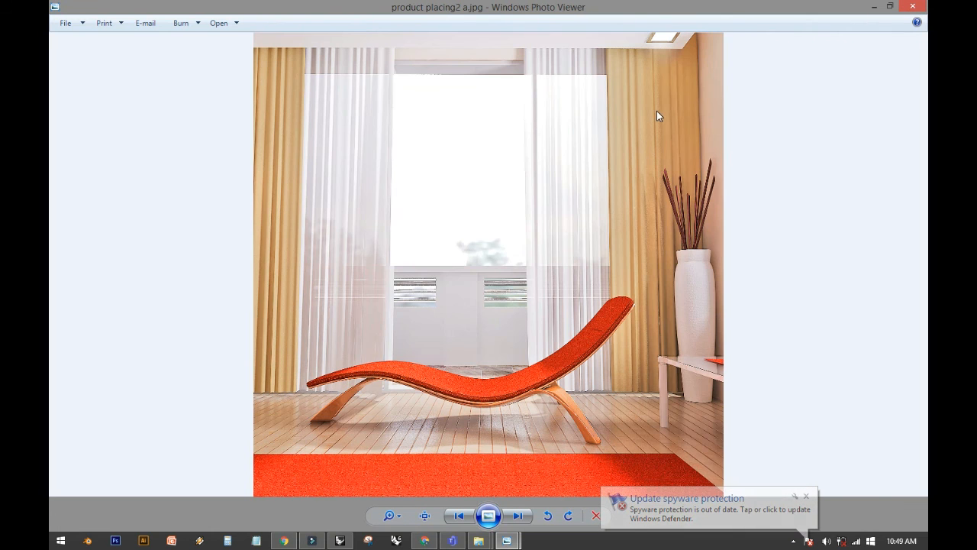
pyautogui.press('Right')
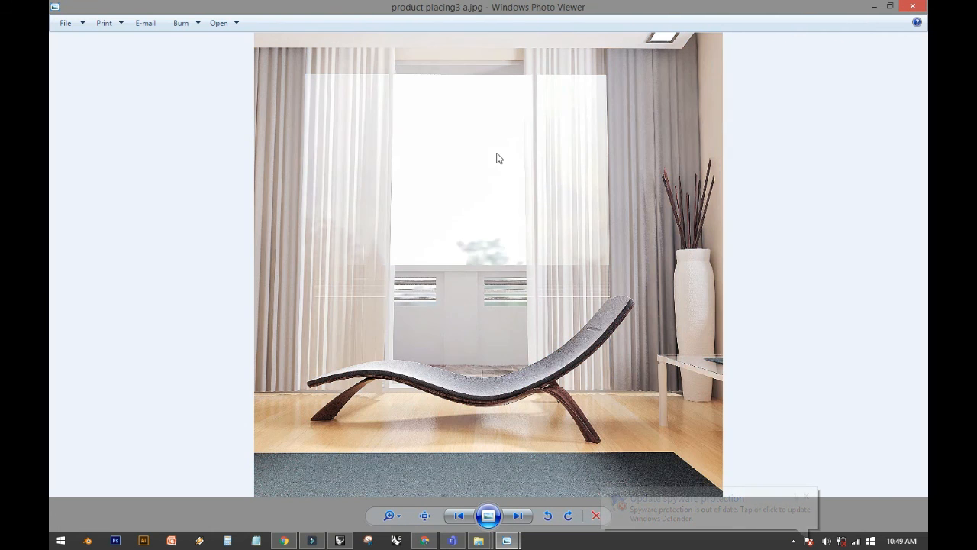
pyautogui.click(923, 9)
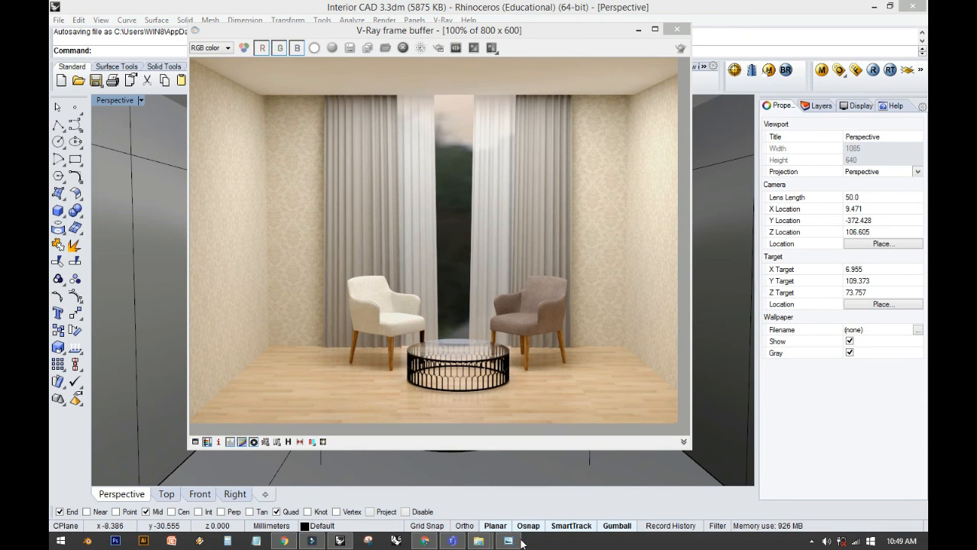
# Open Ad1.jpg from The Bayu Chair folder in File Explorer and view the advertisement layouts up to Ad3.jpg.
pyautogui.moveTo(479, 540)
pyautogui.click(537, 500)
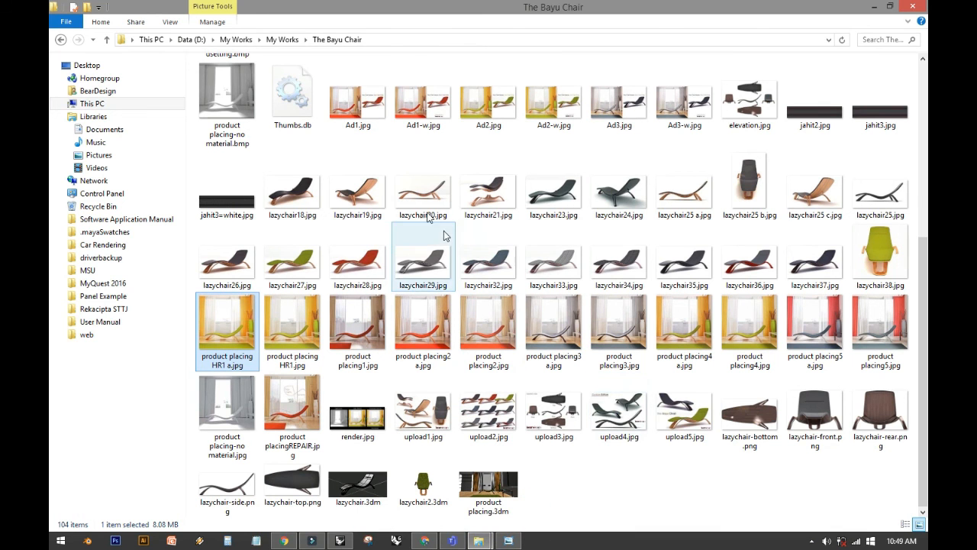
pyautogui.click(388, 123)
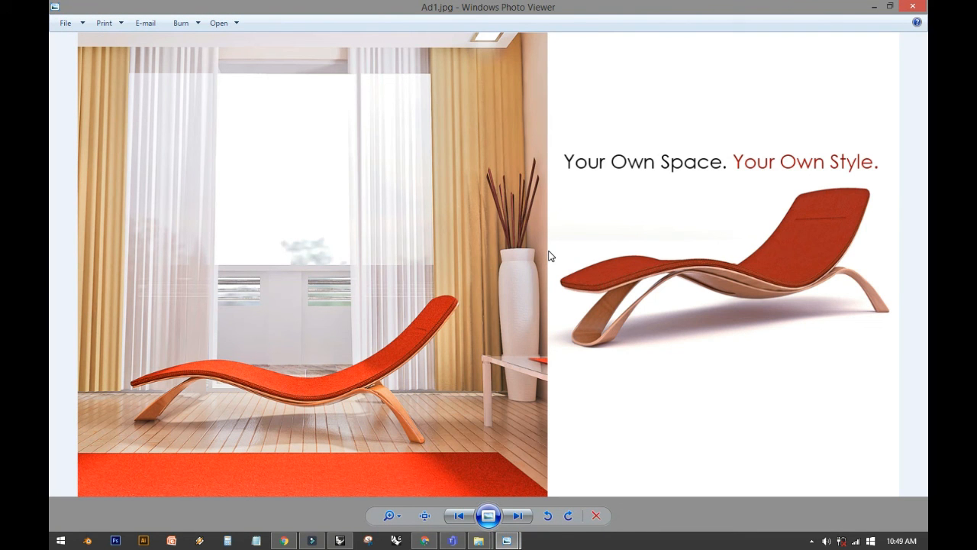
pyautogui.press('Right')
pyautogui.press('Right')
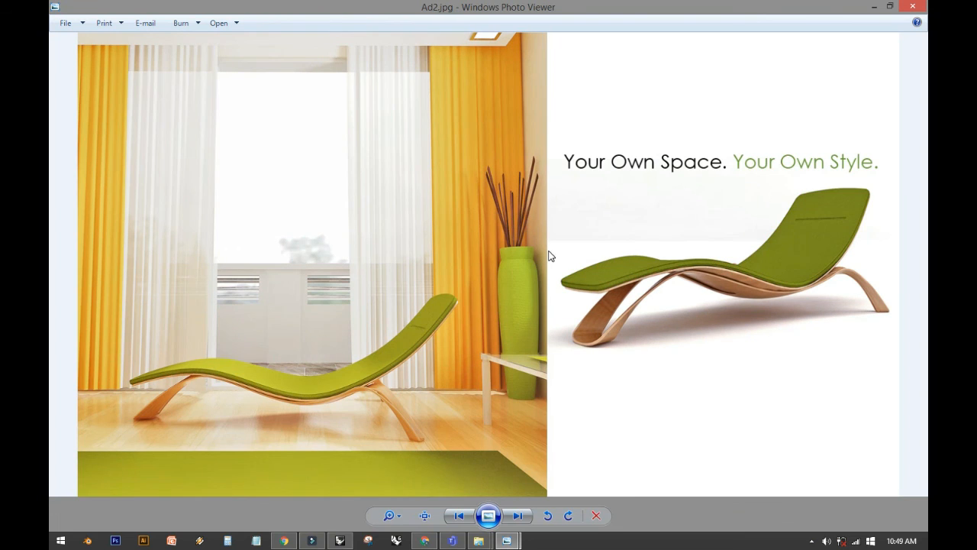
pyautogui.press('Right')
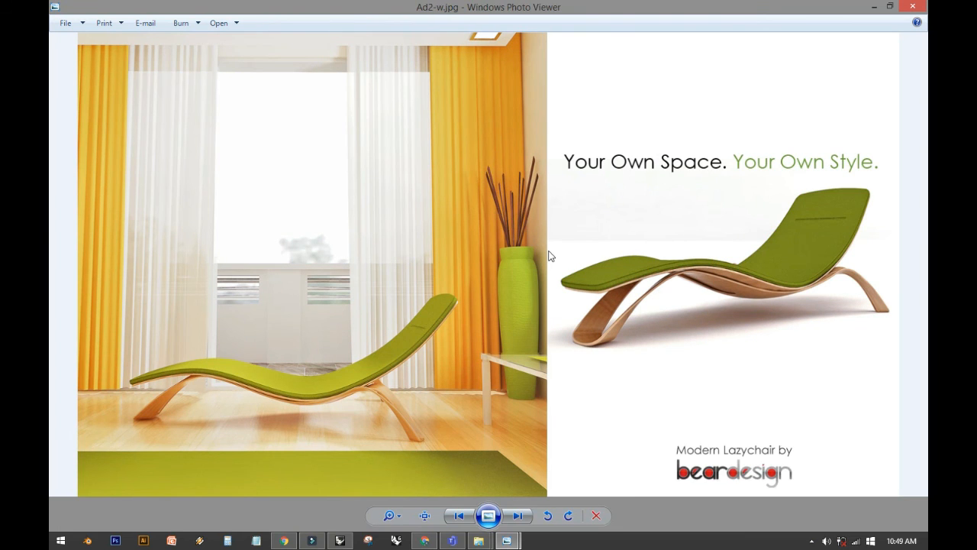
pyautogui.press('Right')
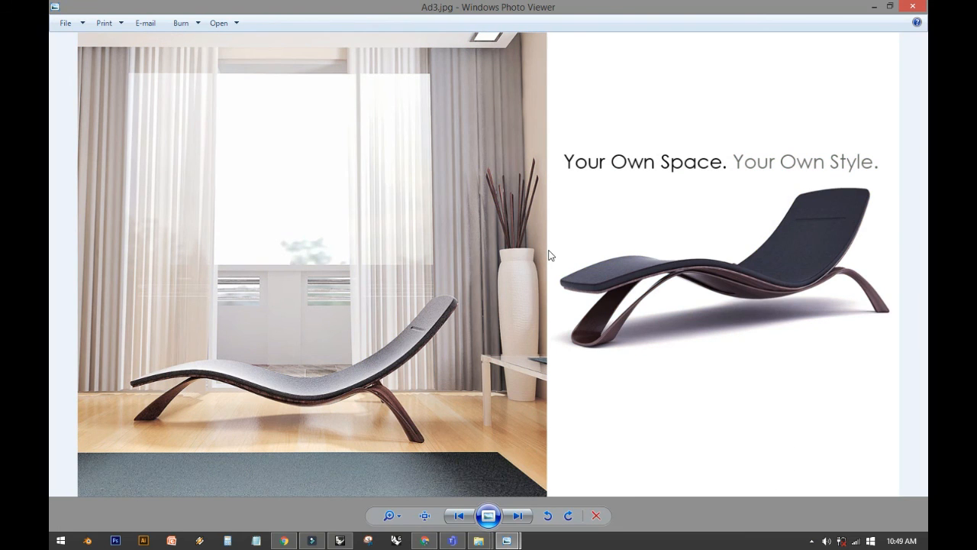